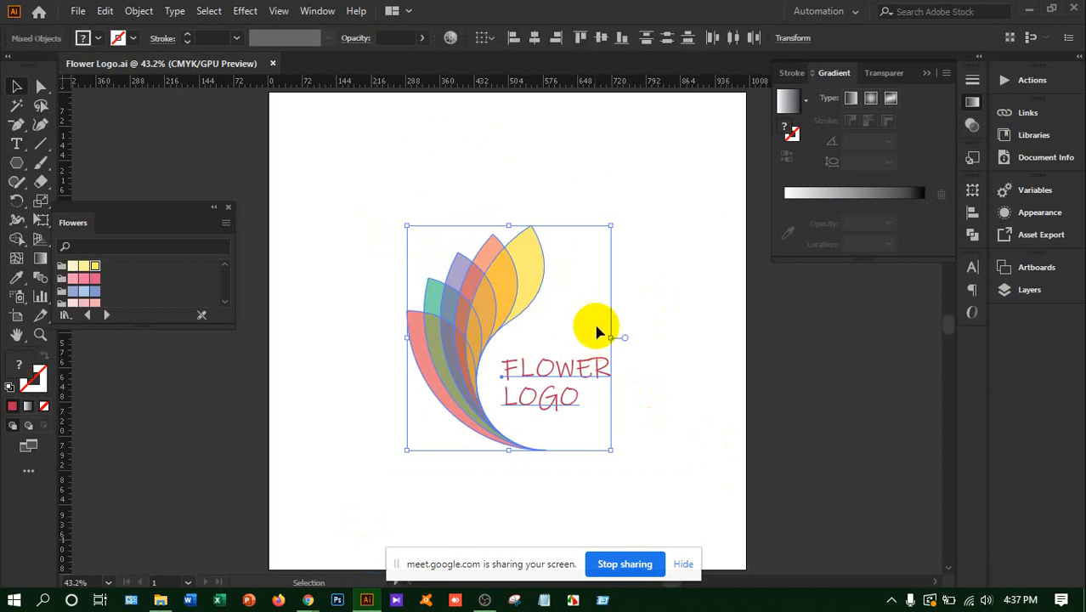
Delete the existing flower logo artwork and clear the floating Flowers swatches and Gradient settings from the workspace
key(Delete)
click(686, 564)
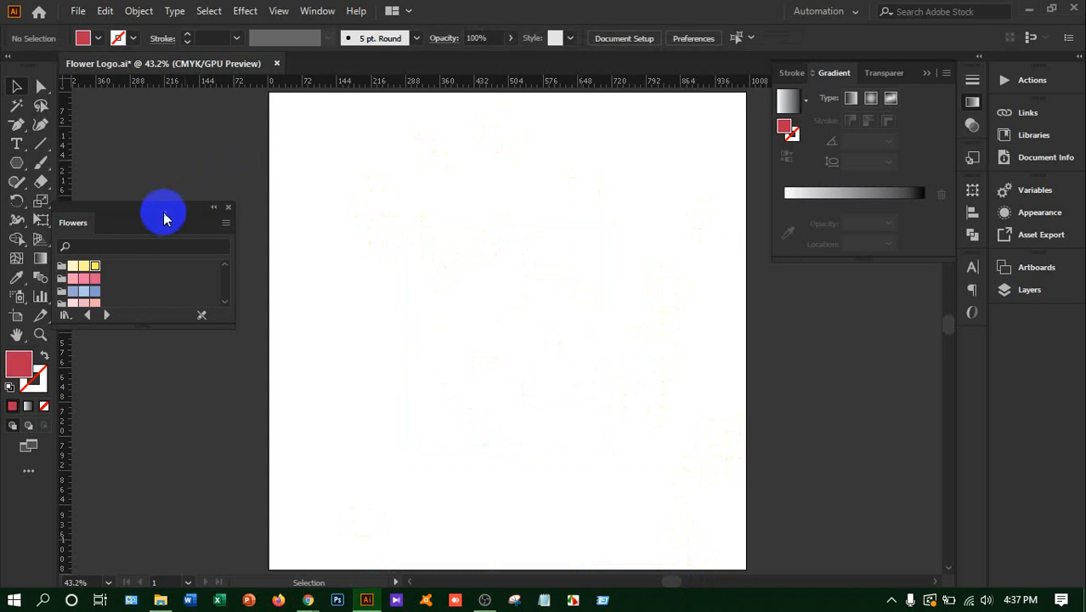
drag(163, 213, 881, 357)
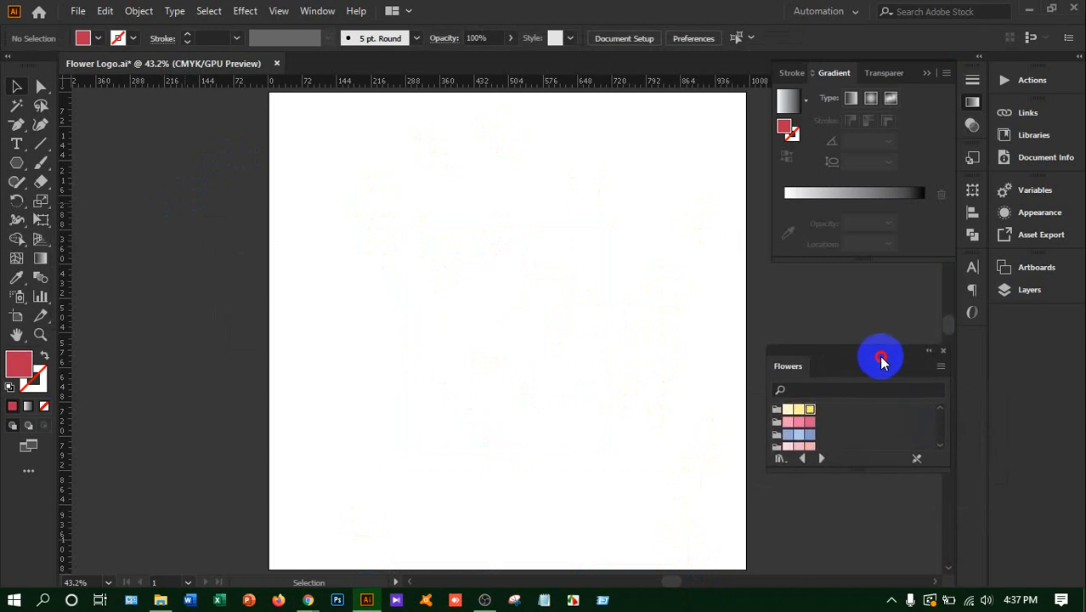
click(932, 77)
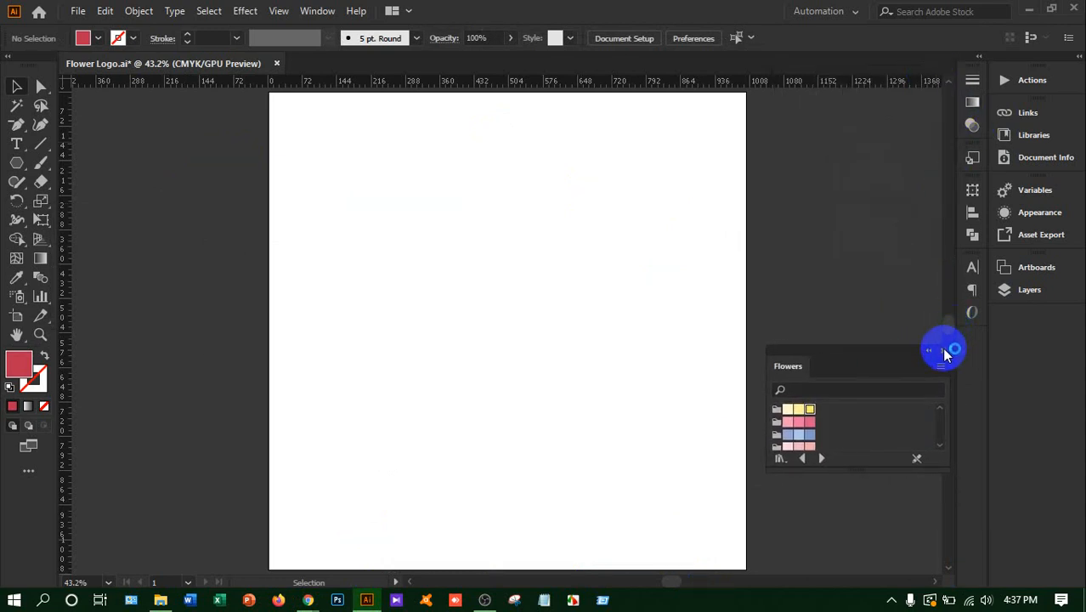
click(942, 351)
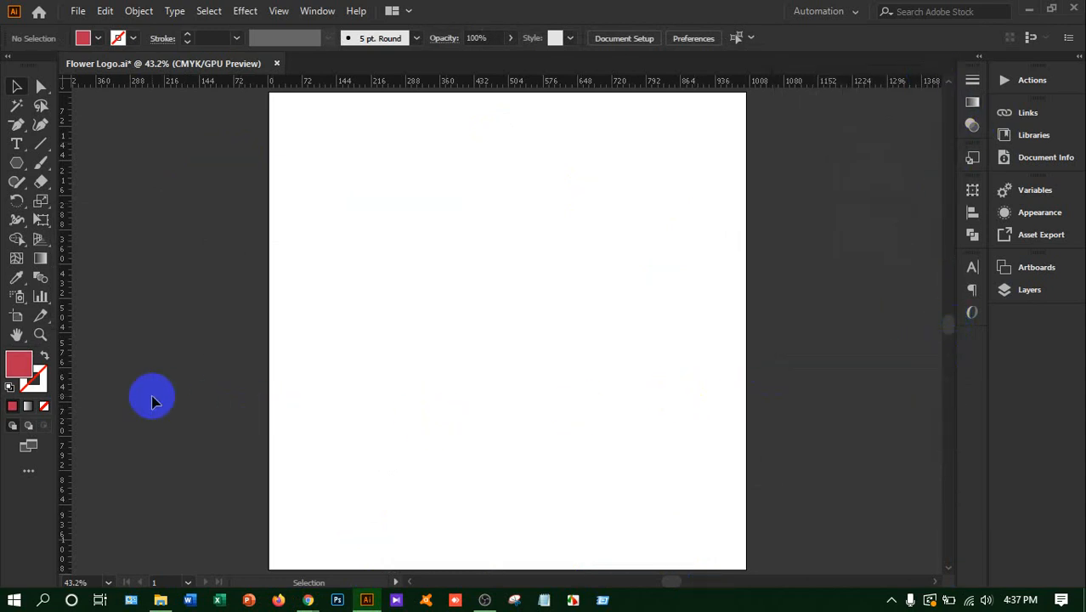
Draw a trial hexagon about 632 by 548 pt with the Polygon tool, and undo it
mouse_move(14, 170)
mouse_down()
mouse_move(92, 183)
mouse_move(68, 221)
mouse_up()
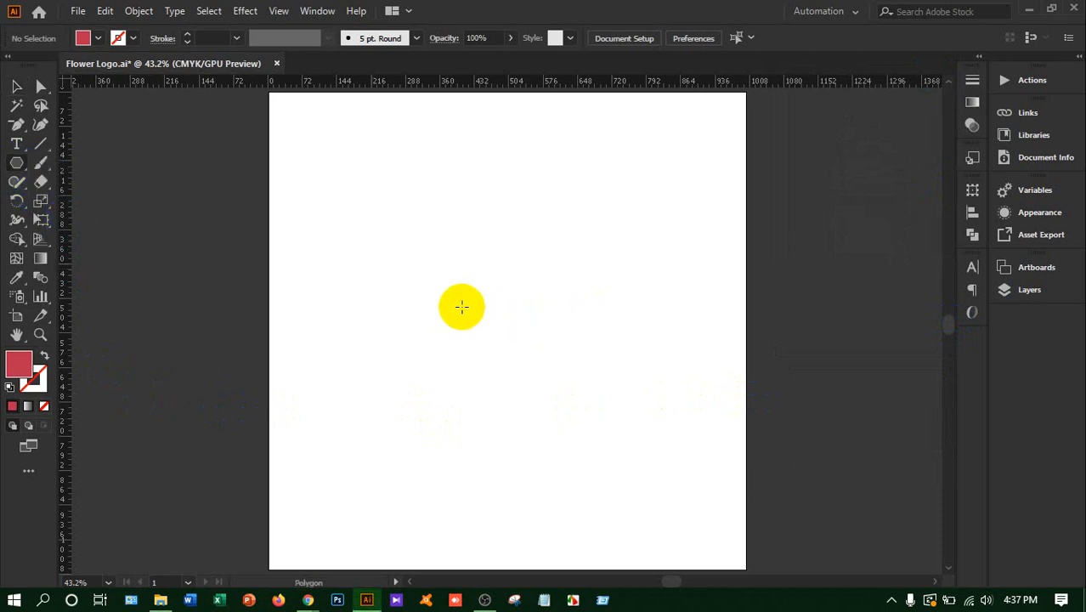
mouse_move(456, 278)
mouse_down()
mouse_move(578, 359)
mouse_move(497, 342)
mouse_move(650, 393)
mouse_move(592, 374)
mouse_move(565, 383)
mouse_move(645, 420)
mouse_move(517, 380)
mouse_move(477, 395)
mouse_move(538, 406)
mouse_up()
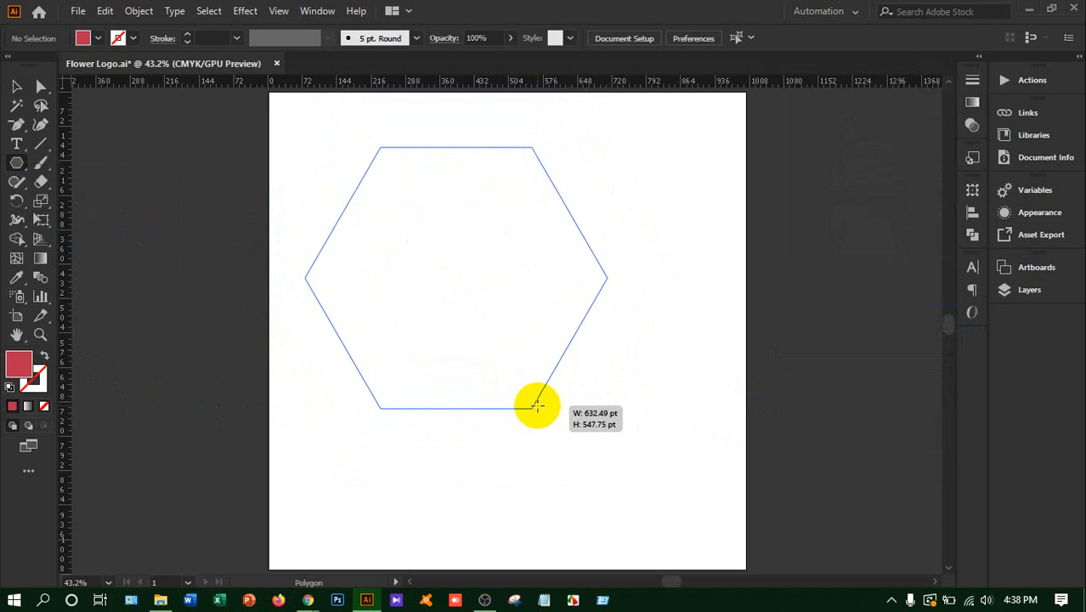
drag(538, 406, 538, 406)
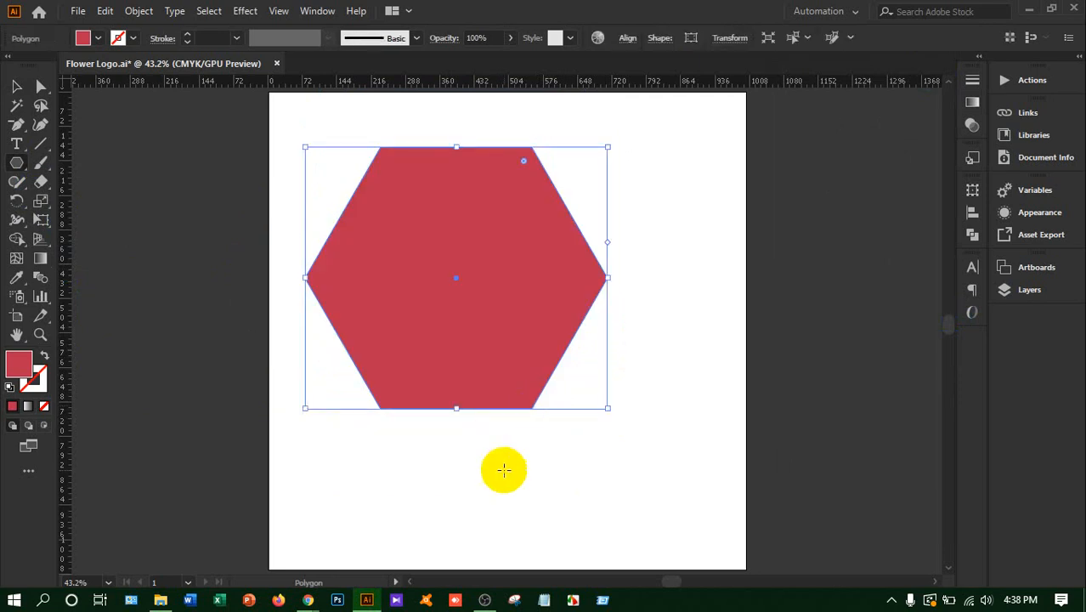
key(ctrl+z)
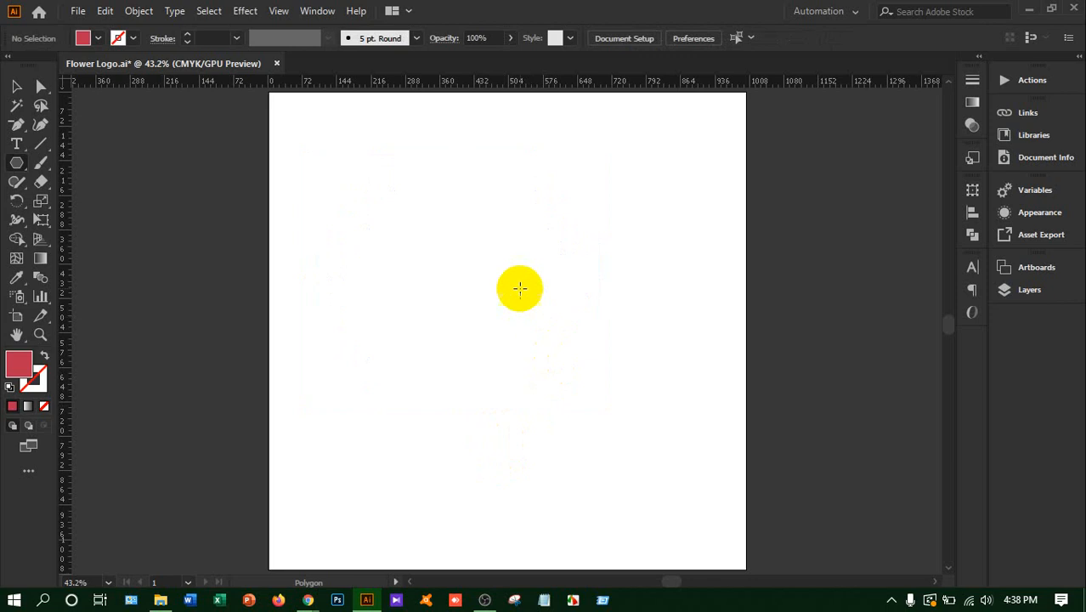
Draw a trial polygon, vary its number of sides down to a triangle, and delete it
drag(520, 287, 662, 389)
key(Up)
key(Up)
key(Up)
key(Up)
key(Up)
key(Up)
key(Up)
key(Up)
key(Up)
key(Up)
key(Up)
key(Up)
key(Up)
key(Up)
key(Down)
key(Down)
key(Down)
key(Down)
key(Down)
key(Down)
key(Down)
key(Down)
key(Down)
key(Down)
key(Down)
key(Down)
key(Down)
key(Down)
key(Down)
key(Down)
key(Down)
key(Up)
key(Up)
key(Up)
key(Up)
key(Up)
key(Up)
key(Up)
key(Up)
key(Down)
key(Down)
key(Down)
key(Down)
key(Down)
key(Down)
key(Down)
key(Down)
key(Up)
key(Up)
key(Down)
key(Down)
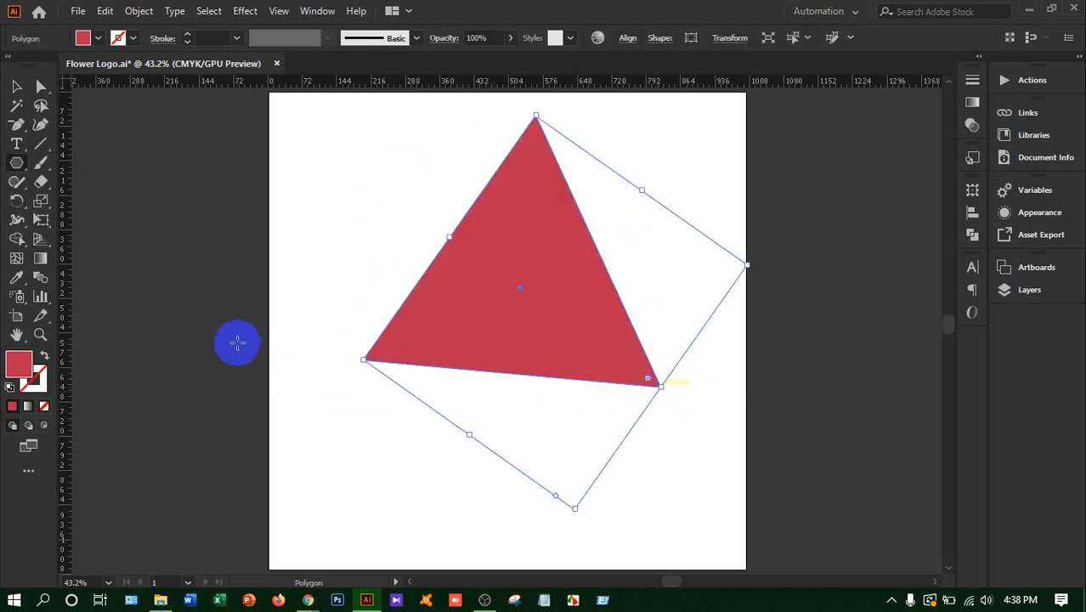
key(Delete)
Draw a large tilted trial hexagon extending past the artboard's upper-left edges, try moving it, and delete it
right_click(17, 167)
drag(384, 252, 594, 257)
key(Up)
key(Up)
key(Up)
key(Up)
key(Down)
click(17, 88)
click(16, 105)
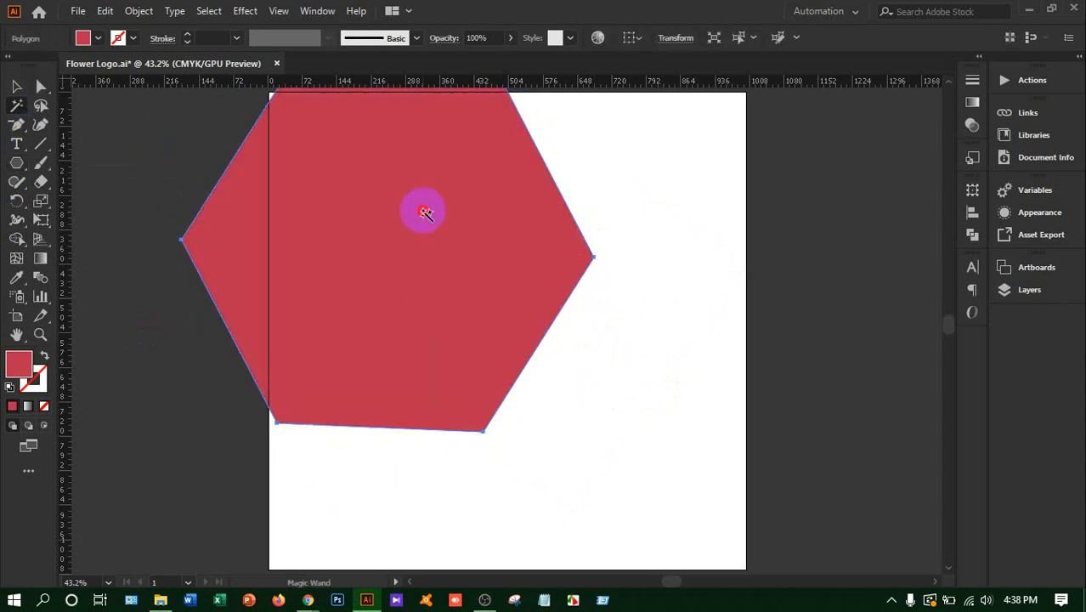
click(17, 86)
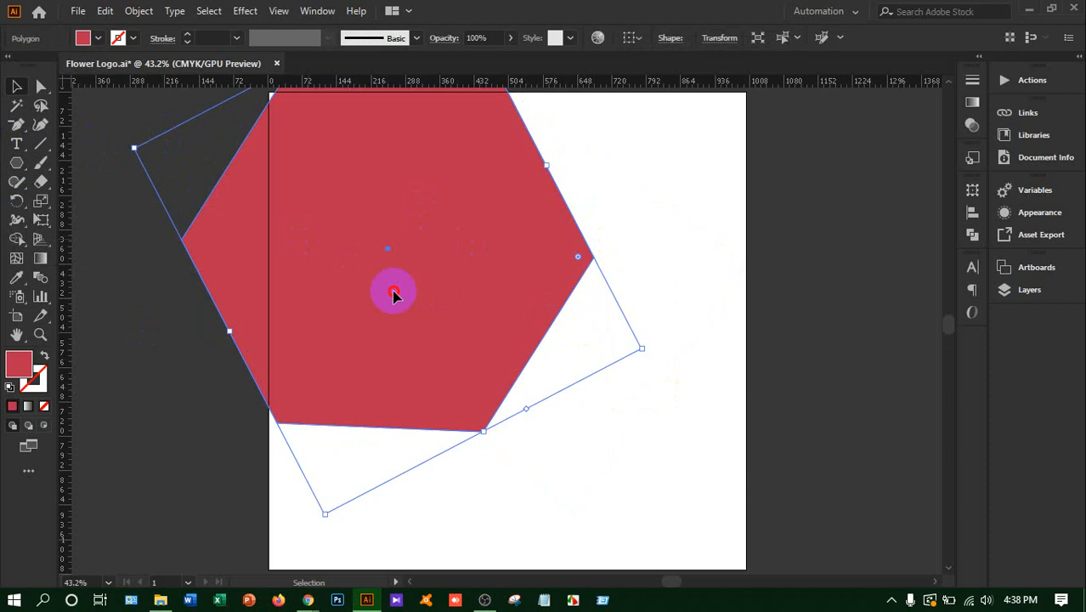
drag(393, 291, 450, 344)
key(Delete)
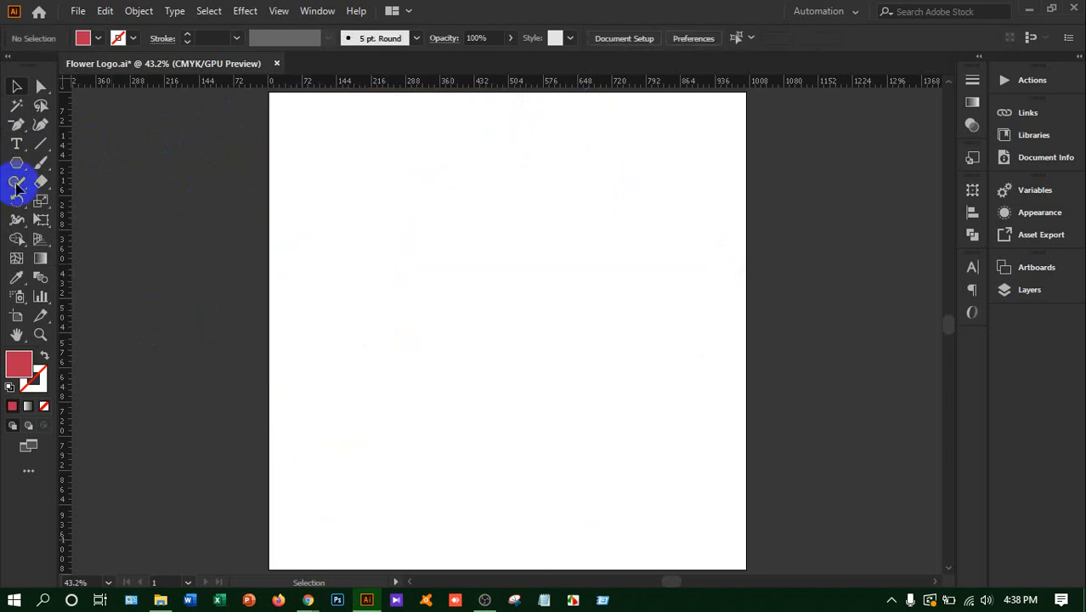
Draw a level red hexagon near the artboard's centre and shift it slightly to the lower right
click(17, 164)
drag(486, 303, 596, 368)
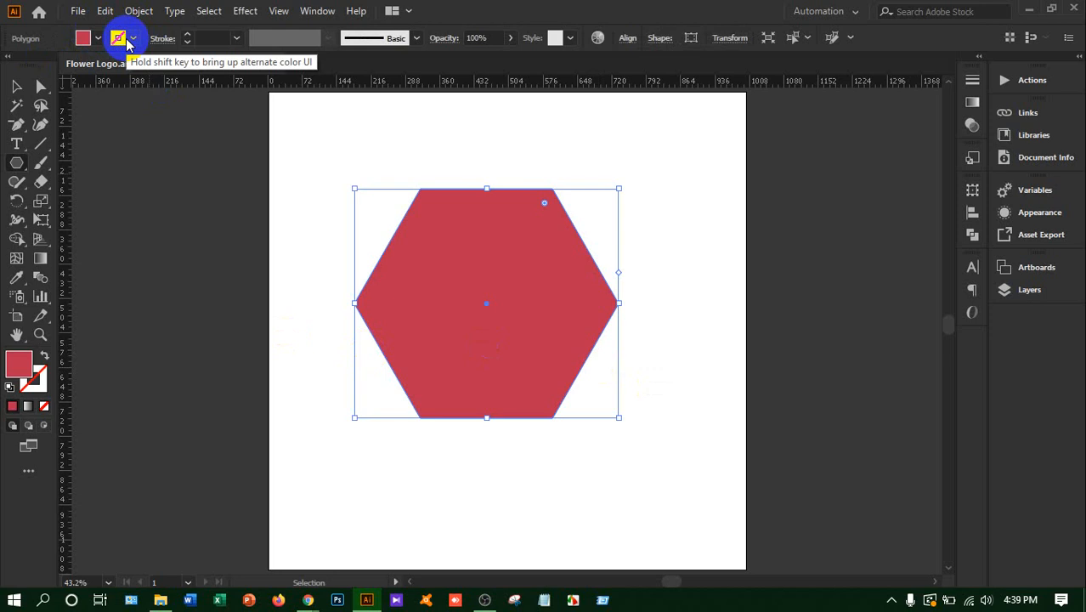
click(16, 86)
click(264, 169)
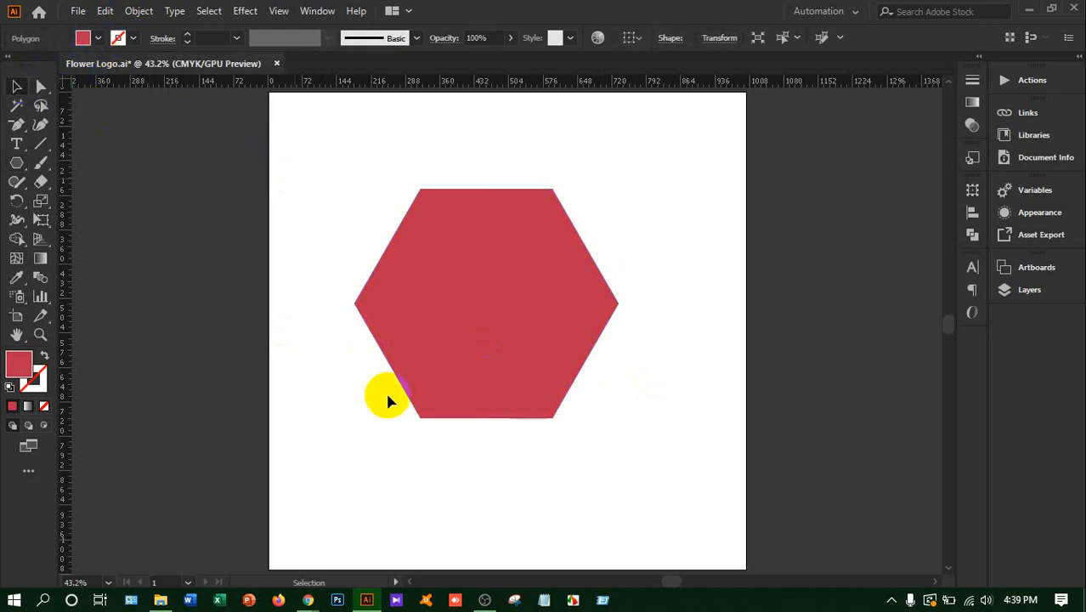
drag(444, 364, 487, 382)
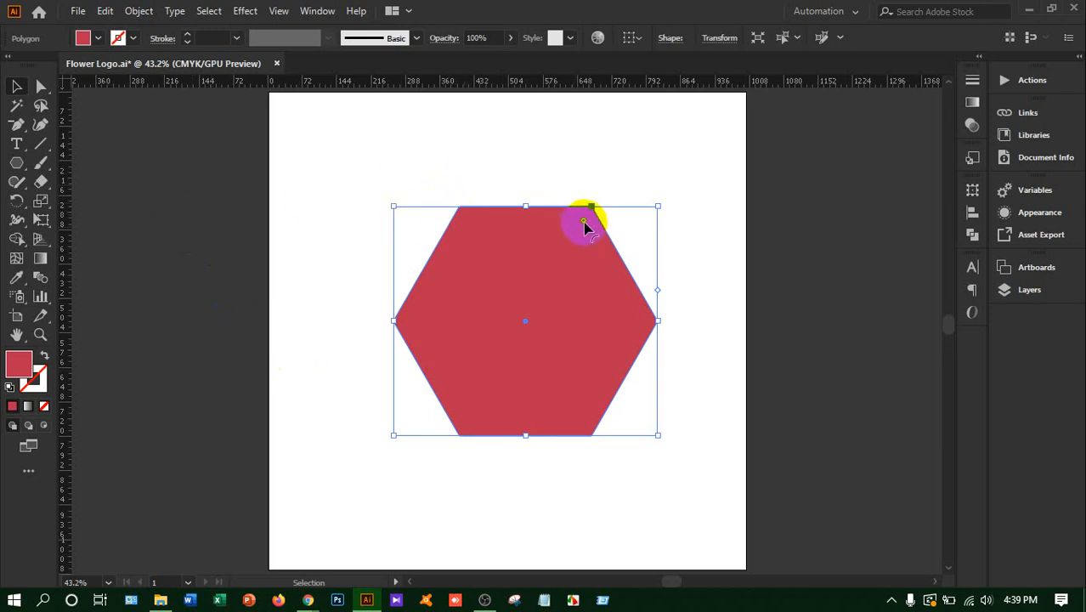
Round only the hexagon's upper-left corner, trying a 15 pt radius before setting it to 20 pt
click(40, 87)
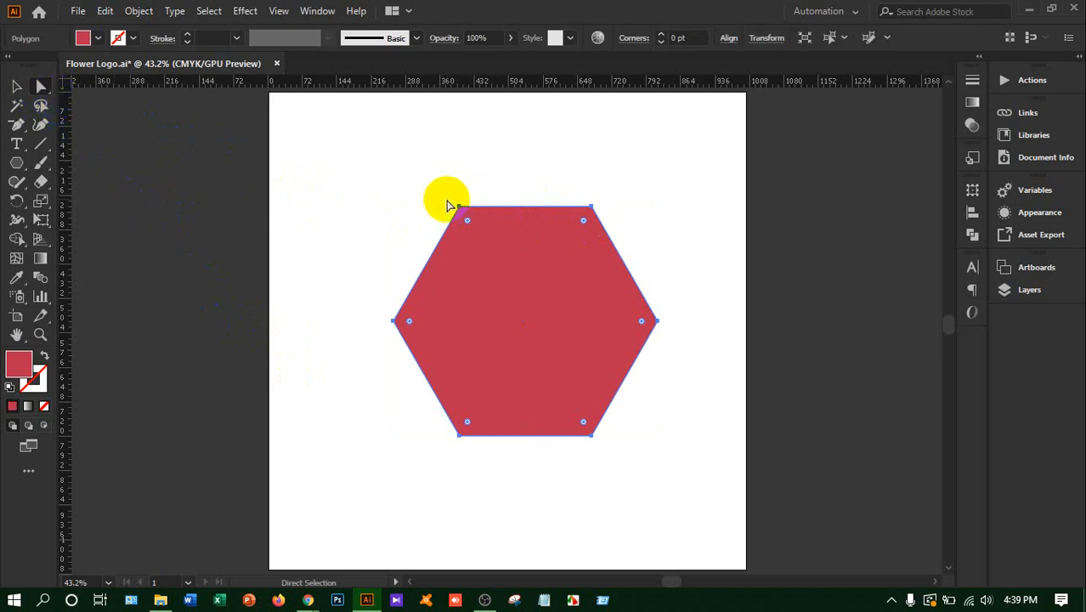
click(480, 226)
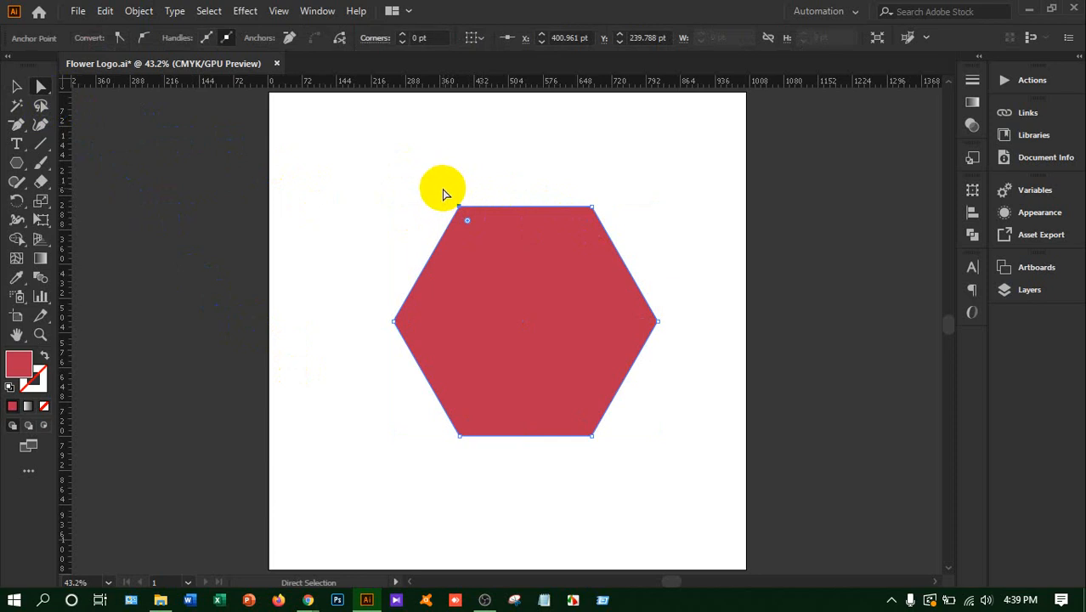
drag(444, 188, 474, 228)
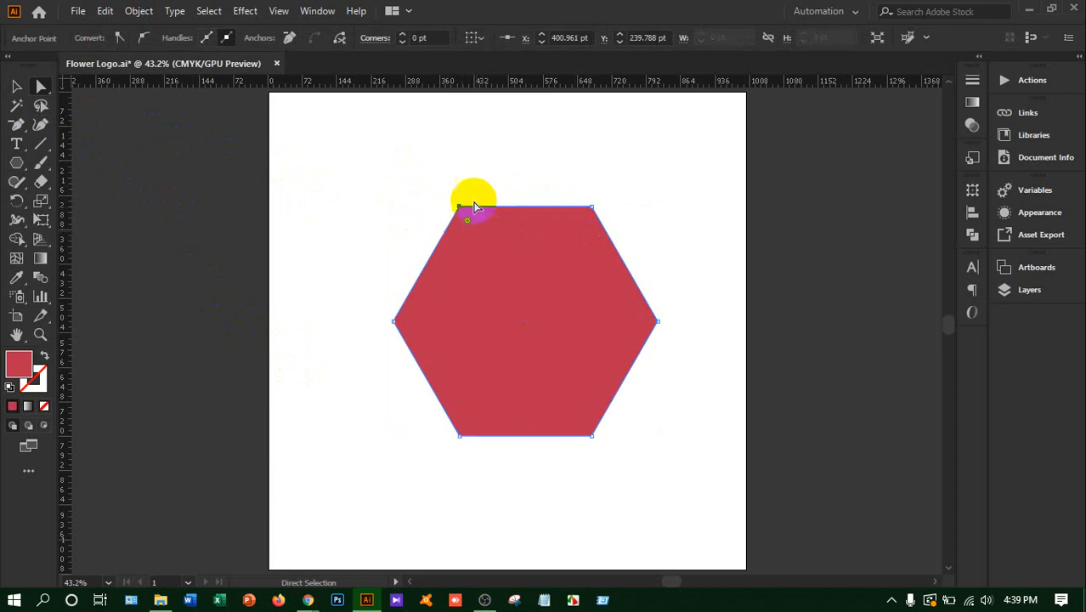
click(432, 35)
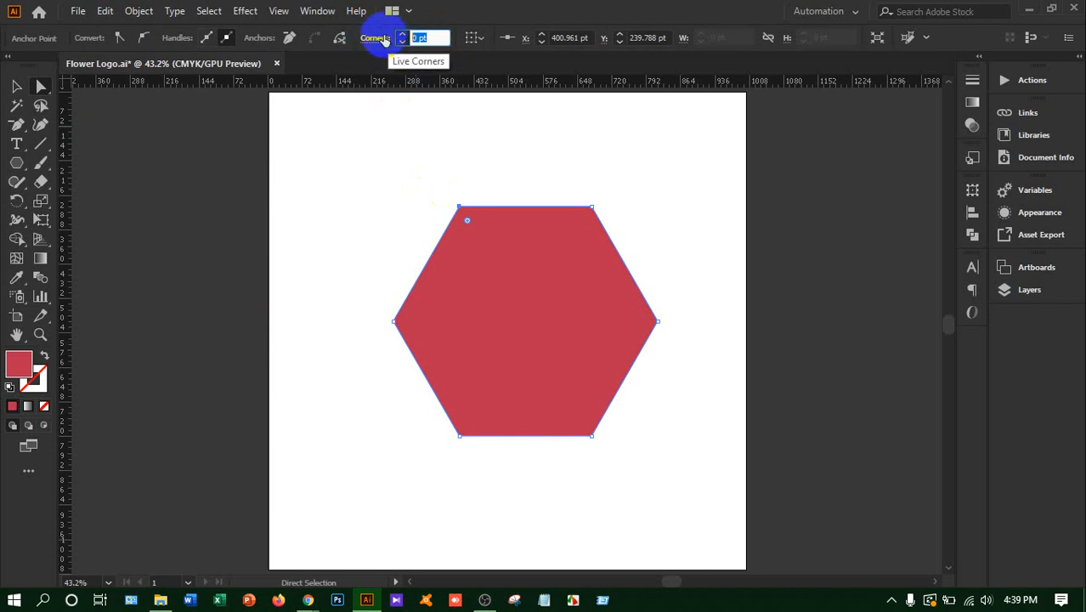
key(Return)
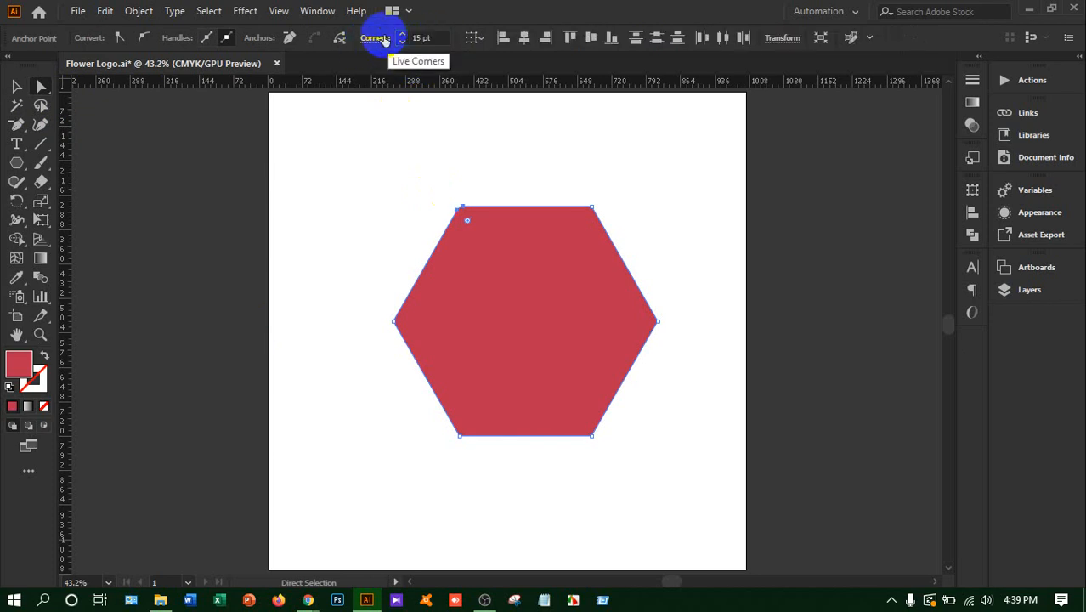
click(422, 38)
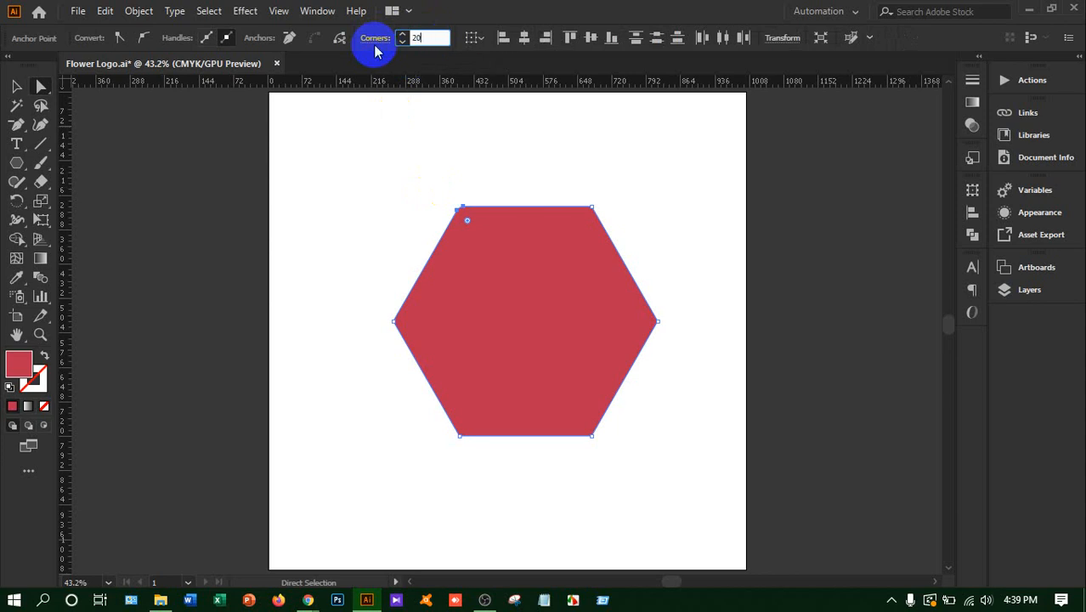
key(Return)
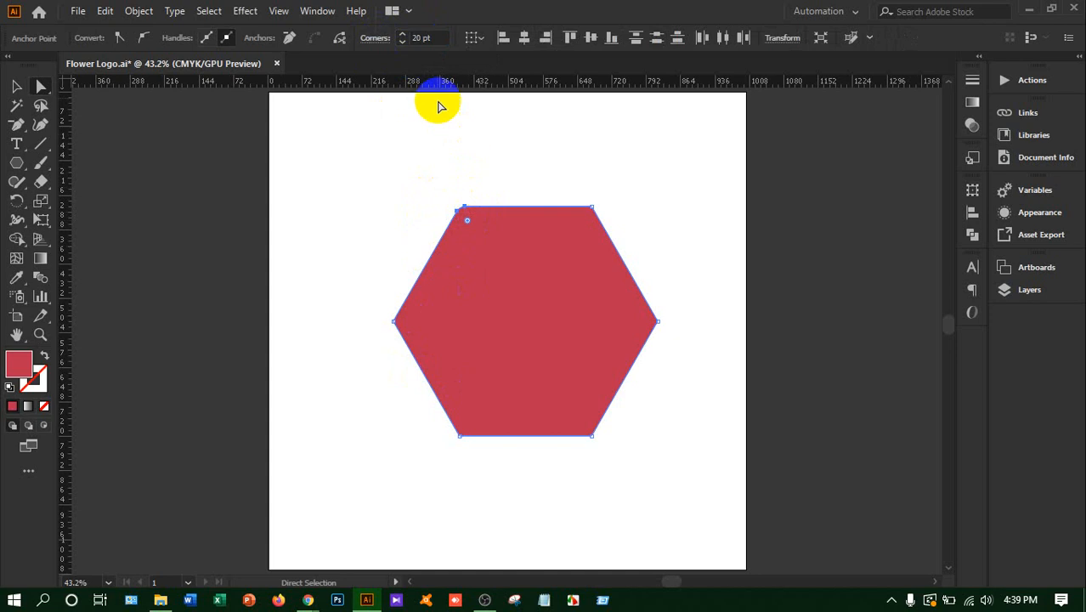
click(428, 38)
text(20)
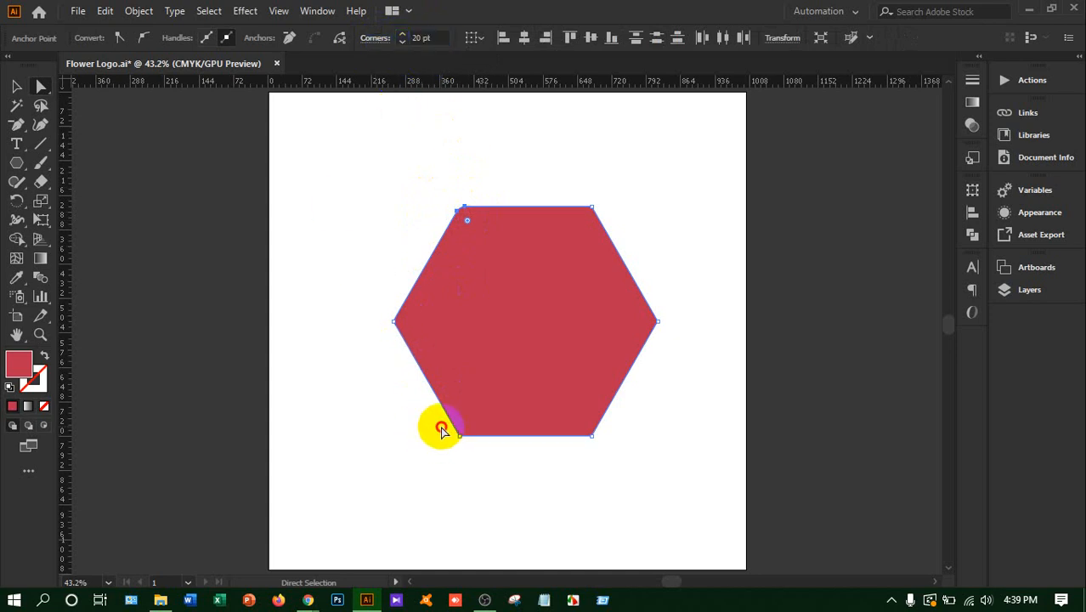
Round the hexagon's lower-left corner with a 20 pt radius
drag(441, 429, 489, 454)
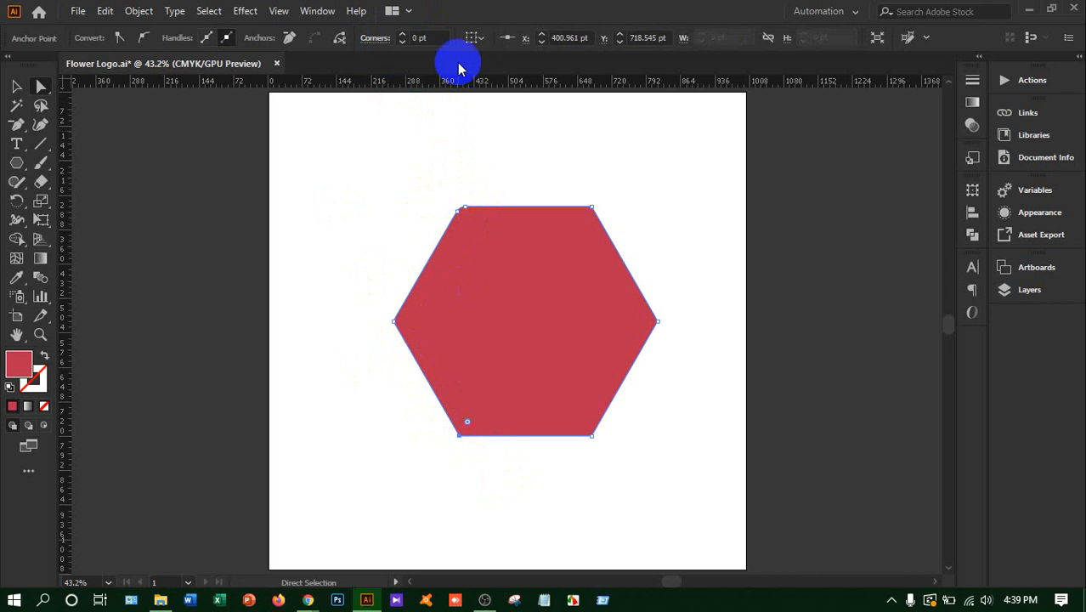
click(429, 39)
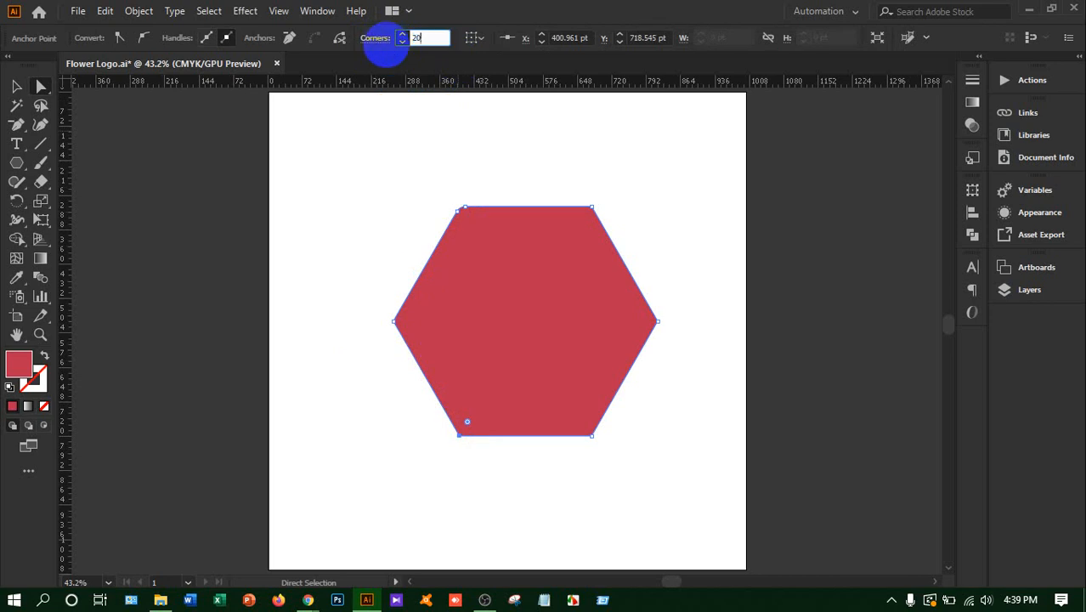
key(Return)
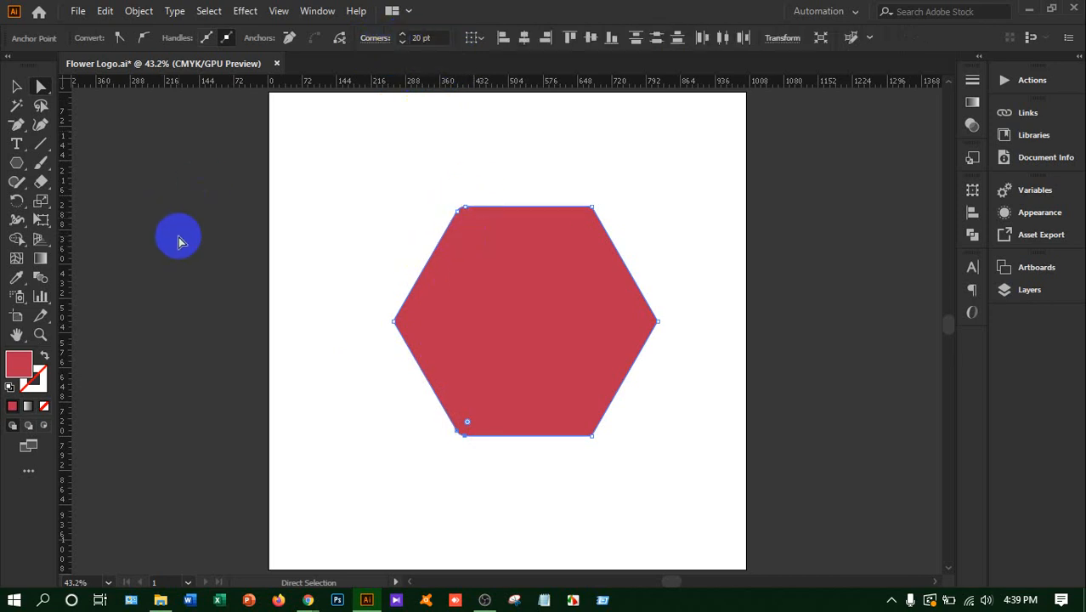
Move the whole hexagon slightly upward on the artboard and deselect it
click(16, 86)
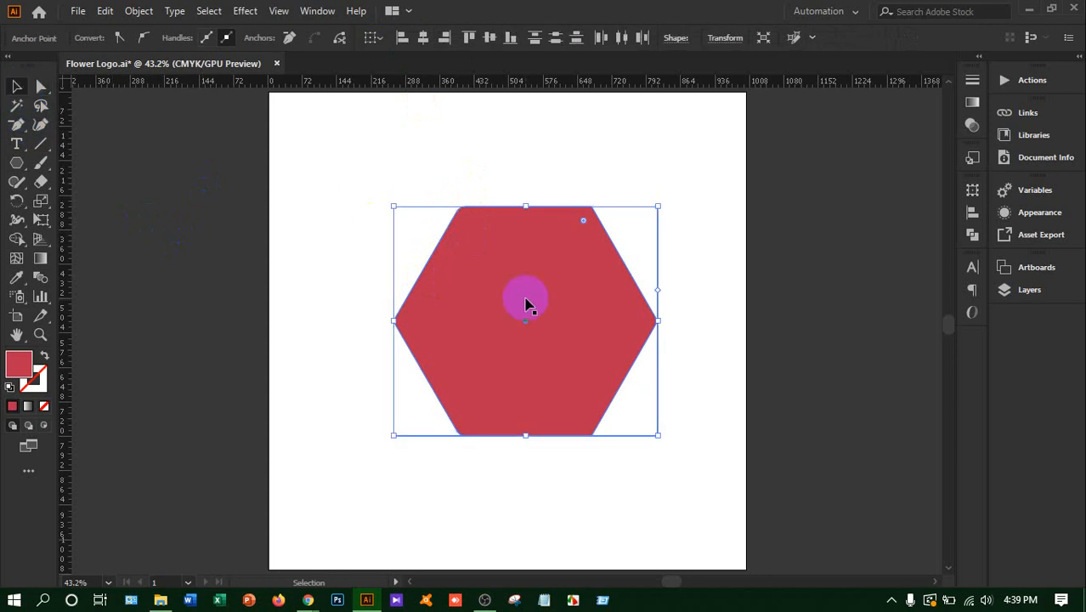
mouse_move(531, 359)
mouse_down()
mouse_move(463, 330)
mouse_move(535, 332)
mouse_move(530, 342)
mouse_up()
click(661, 225)
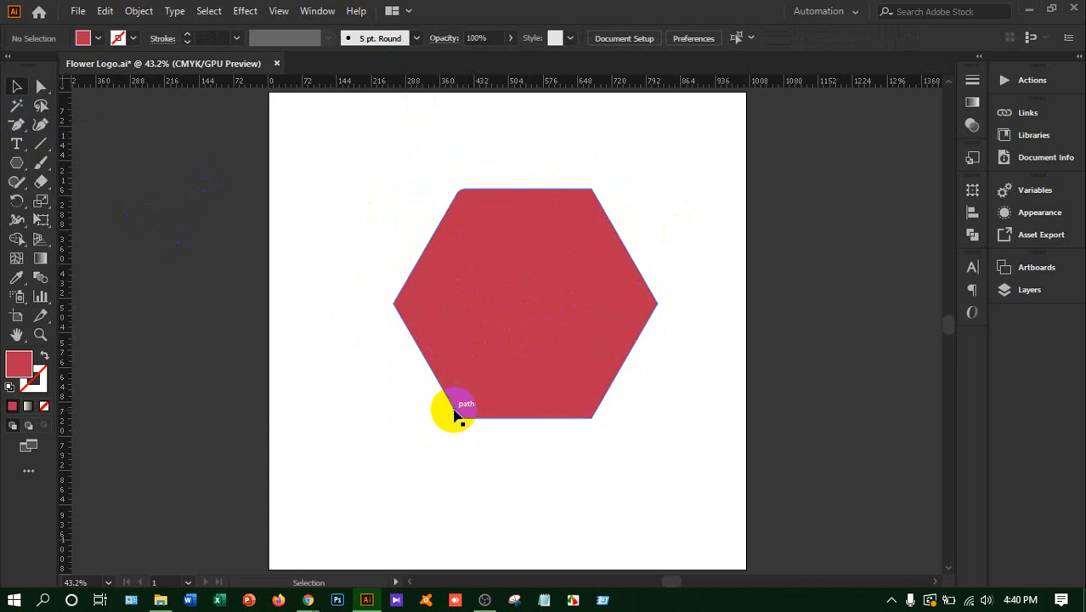
Copy the hexagon, paste the duplicate directly in front of the original, and fill it with orange
click(511, 289)
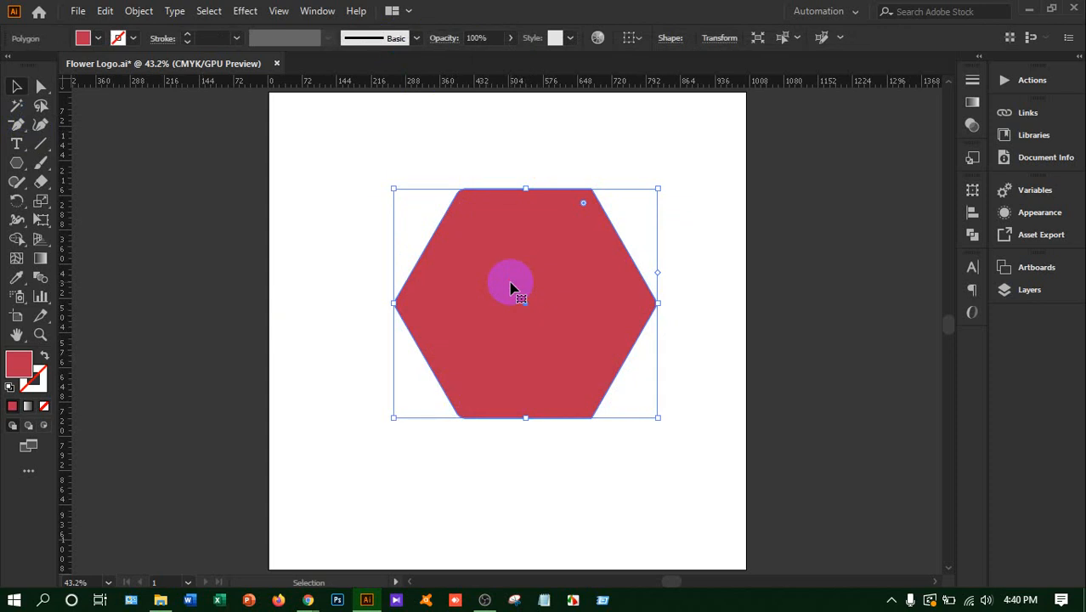
click(104, 11)
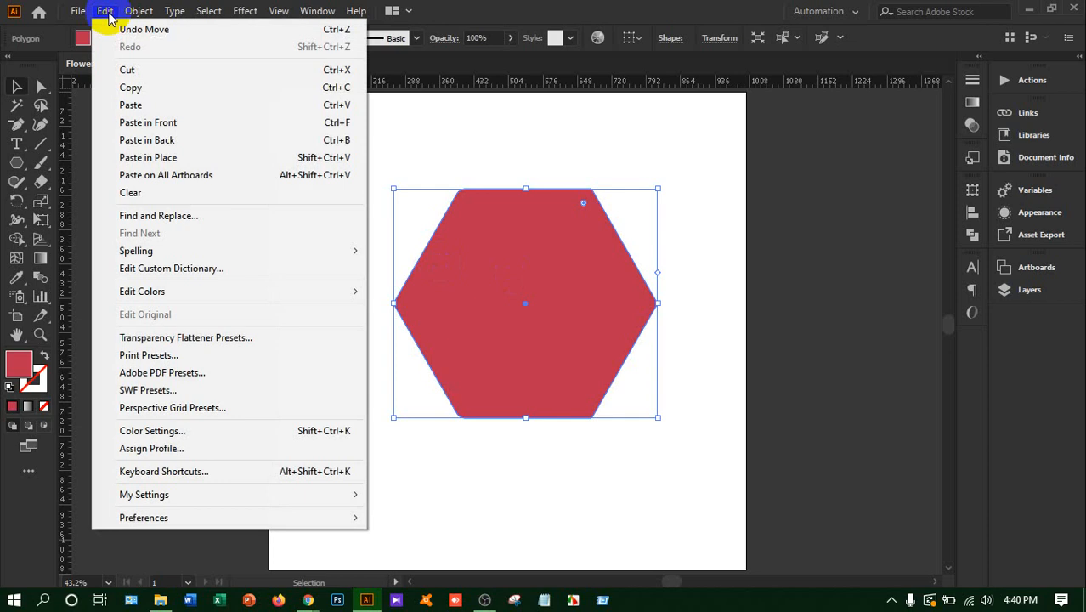
click(151, 90)
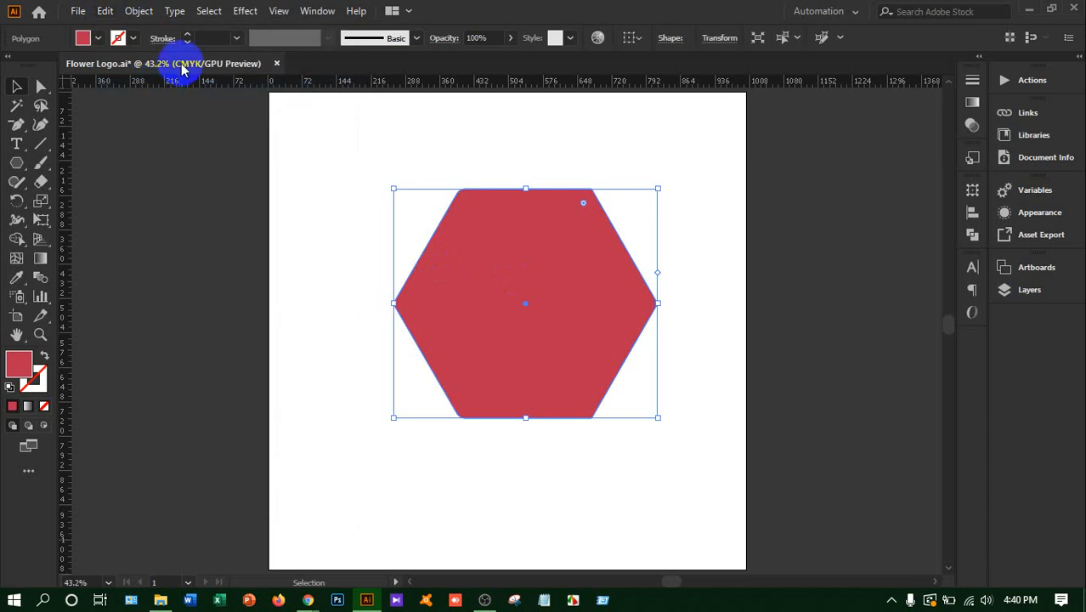
click(105, 11)
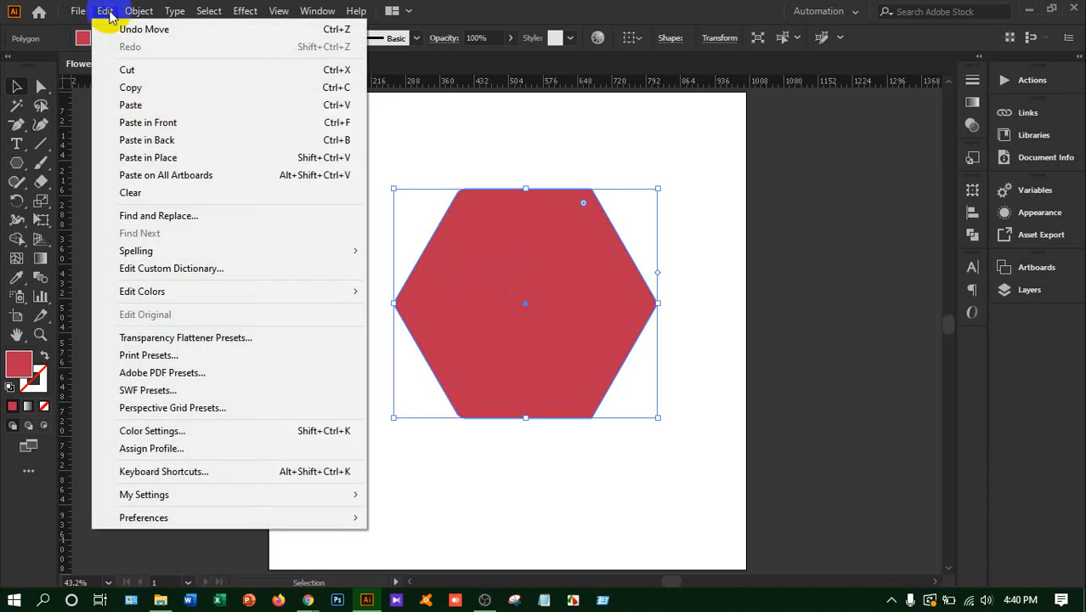
click(167, 125)
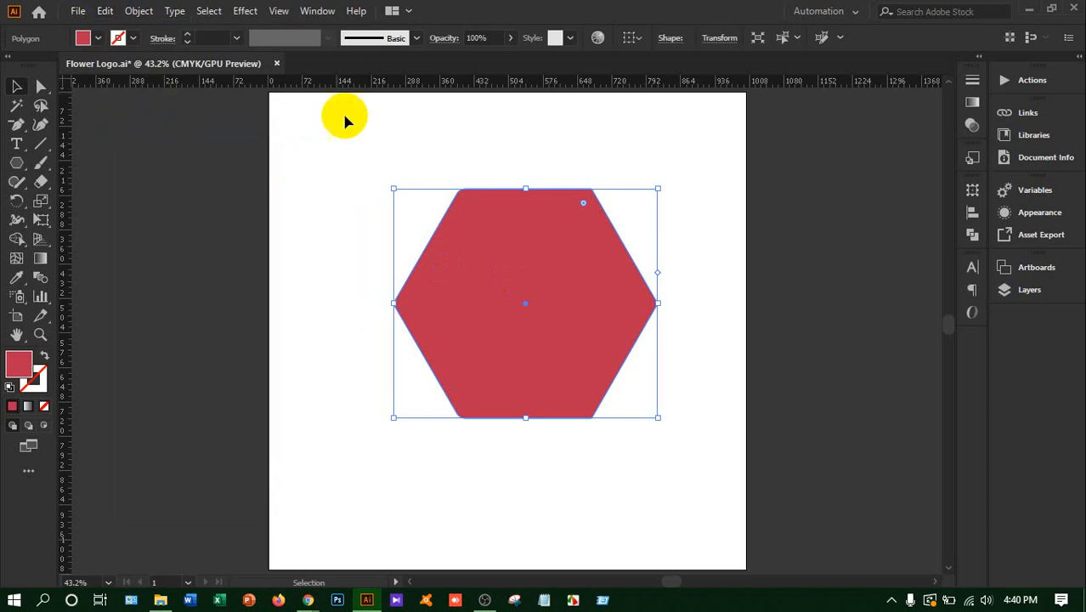
click(97, 39)
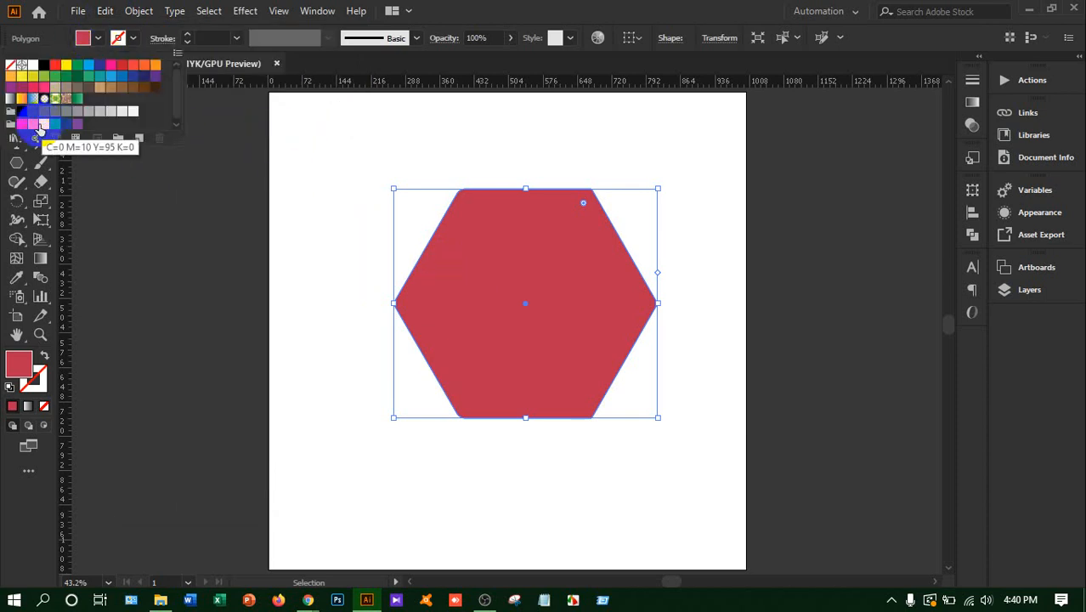
click(31, 125)
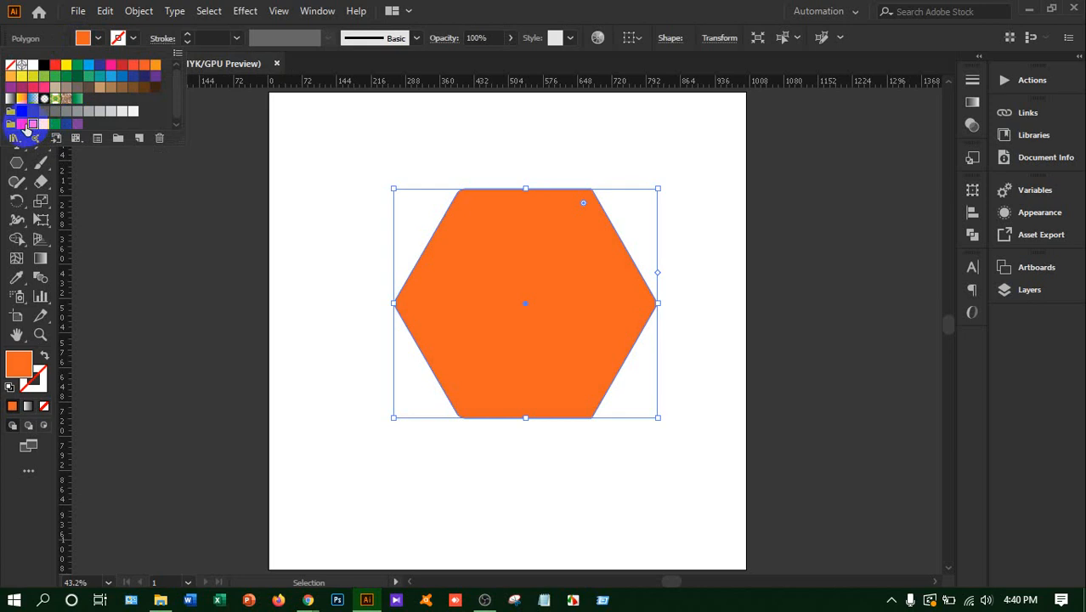
Shift the orange hexagon horizontally to the right until a wide red band of the original is exposed, and deselect it
click(215, 211)
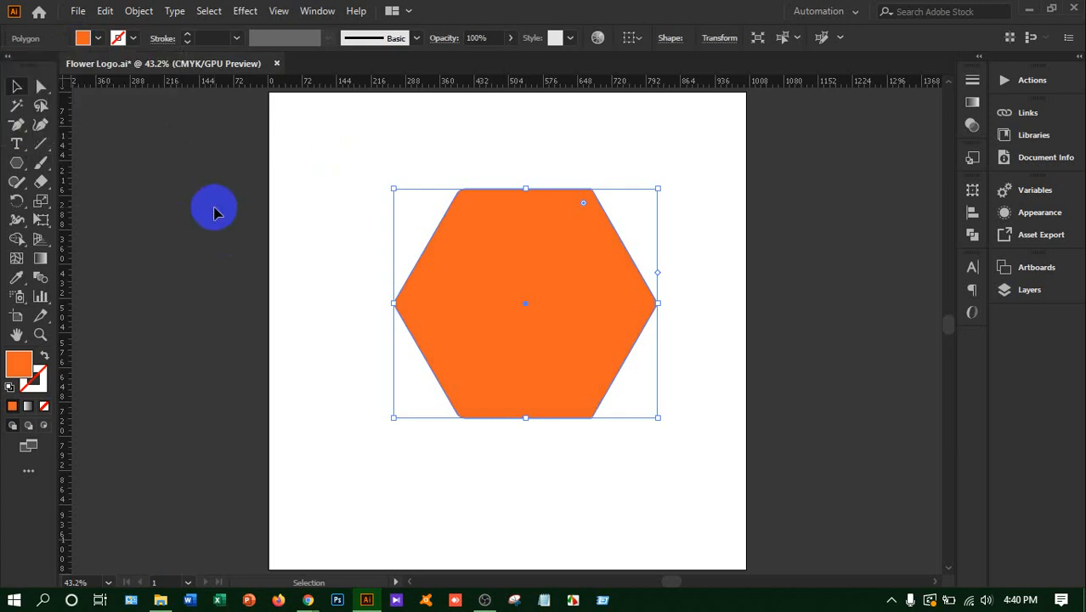
key(Right)
key(Right)
key(Right)
key(Right)
key(Right)
key(Right)
key(Right)
key(Right)
key(Right)
key(Right)
key(Right)
key(Right)
key(Right)
key(Right)
key(Right)
key(Right)
key(Right)
key(Right)
key(Right)
key(Right)
key(Right)
key(Right)
key(Right)
key(Right)
key(Right)
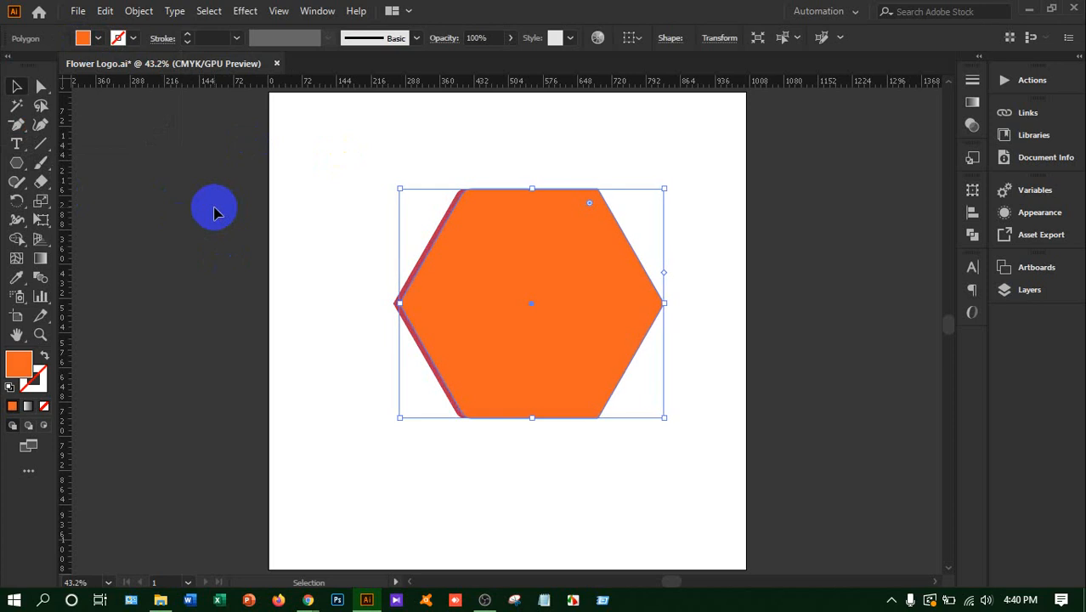
key(Right)
key(Right)
key(Right)
key(Right)
key(Right)
key(Right)
key(Right)
key(Right)
key(Right)
key(Right)
key(Right)
key(Right)
key(Right)
key(Right)
key(Right)
key(Right)
key(Right)
key(Right)
key(Right)
key(Right)
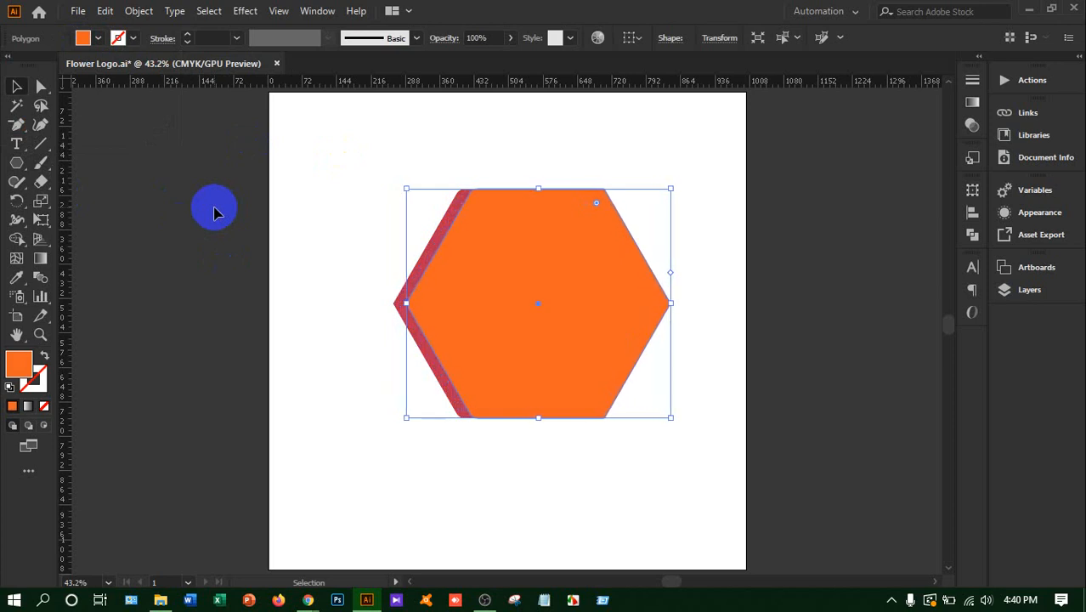
key(Right)
key(Right)
key(Right)
key(Right)
key(Right)
key(Right)
key(Right)
key(Right)
key(Right)
key(Right)
key(Right)
key(Right)
key(Right)
key(Right)
key(Right)
key(Right)
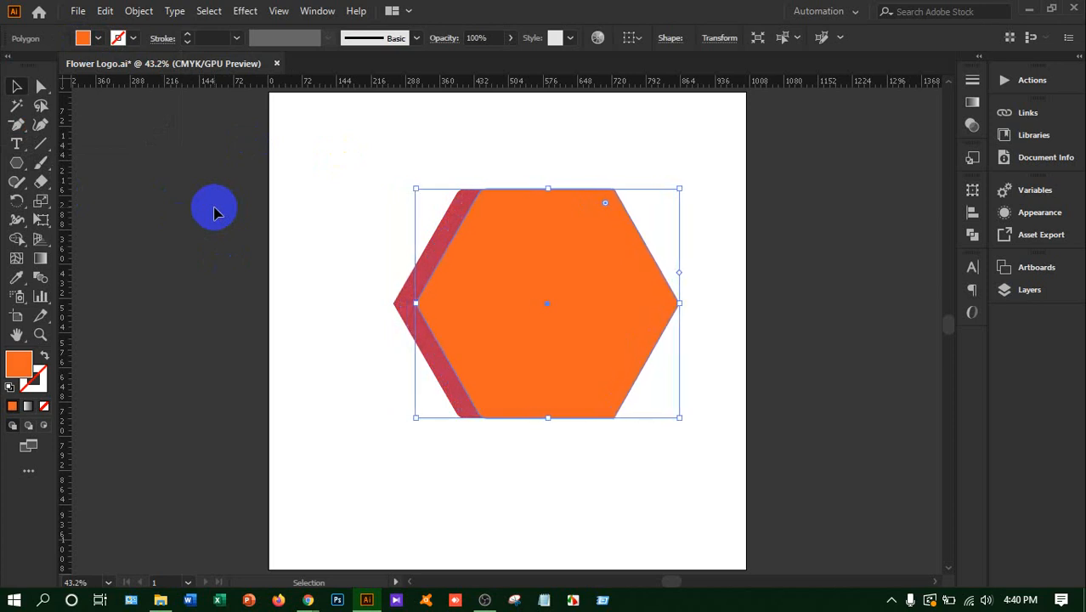
key(Right)
key(Right)
key(Right)
key(Right)
key(Right)
key(Right)
key(Right)
key(Right)
key(Right)
key(Right)
key(Right)
key(Right)
key(Right)
key(Right)
key(Right)
key(Right)
key(Right)
key(Right)
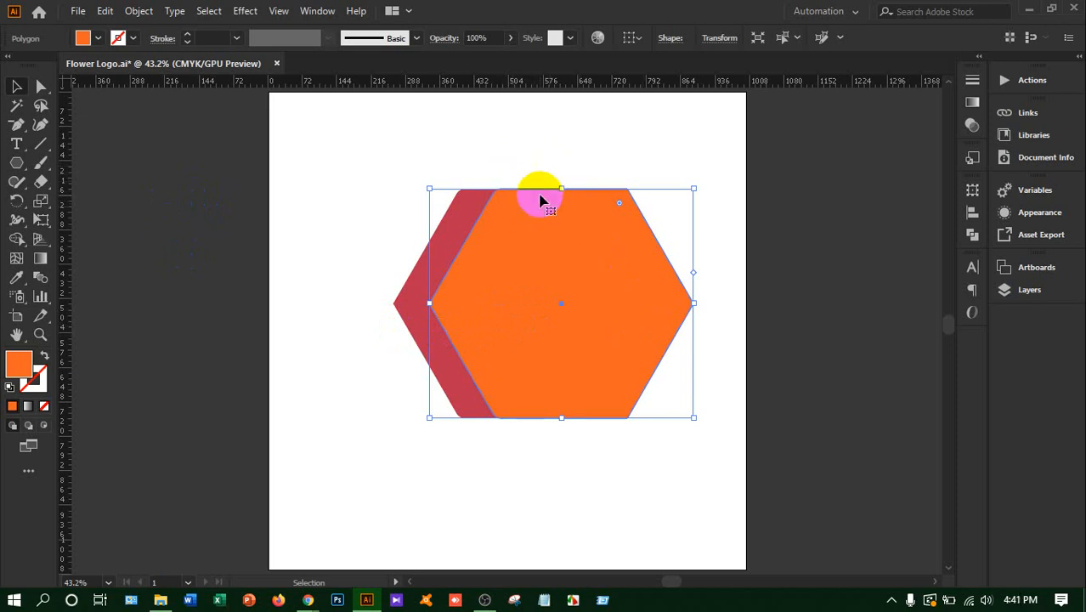
click(375, 187)
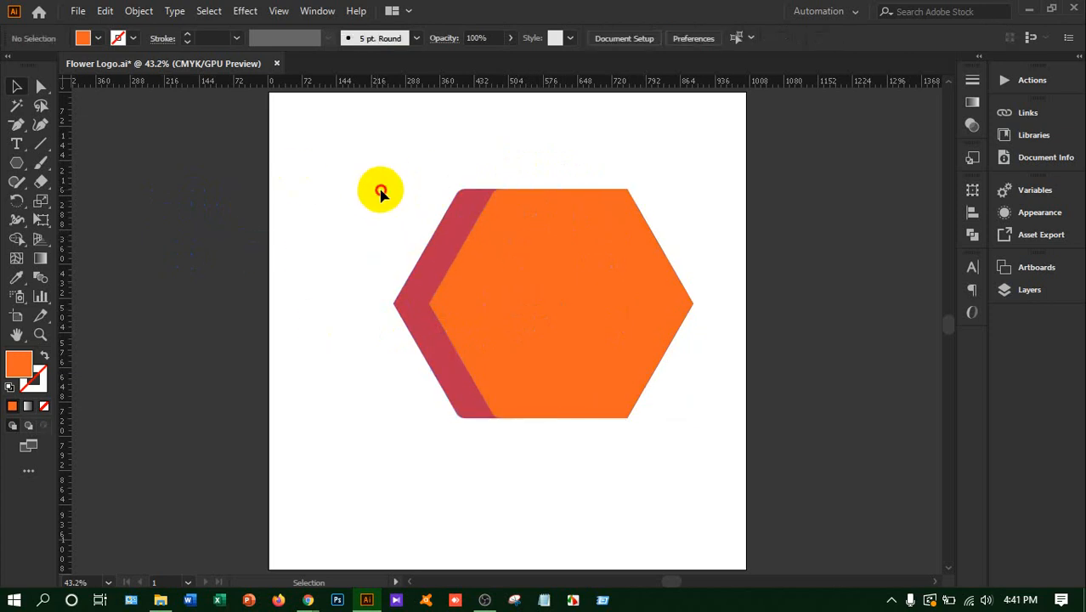
Select both hexagons and subtract the orange front one from the red one with Pathfinder's Minus Front
drag(376, 188, 639, 342)
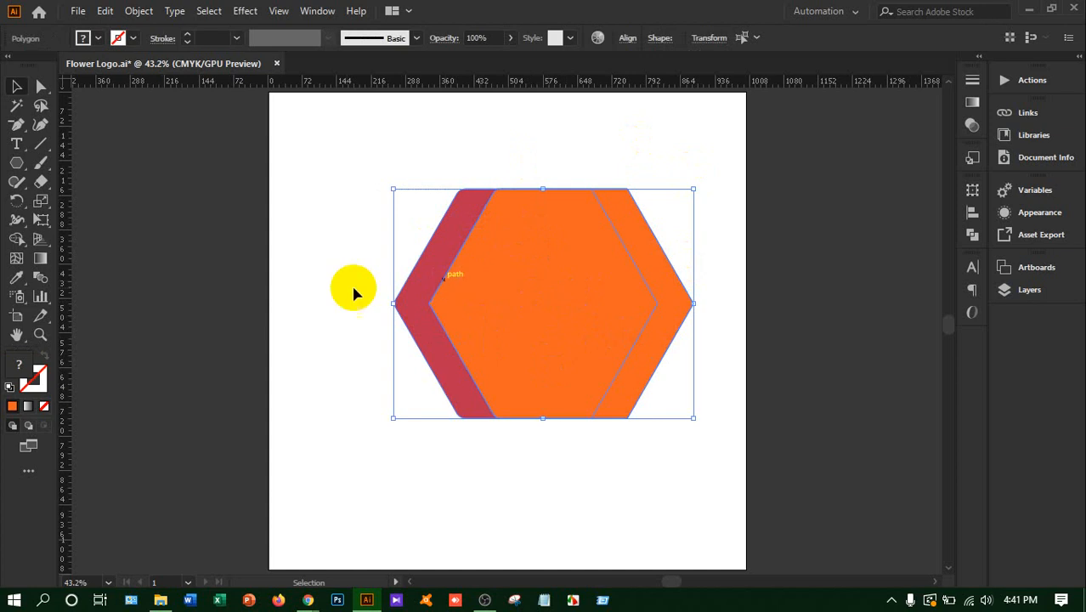
click(309, 14)
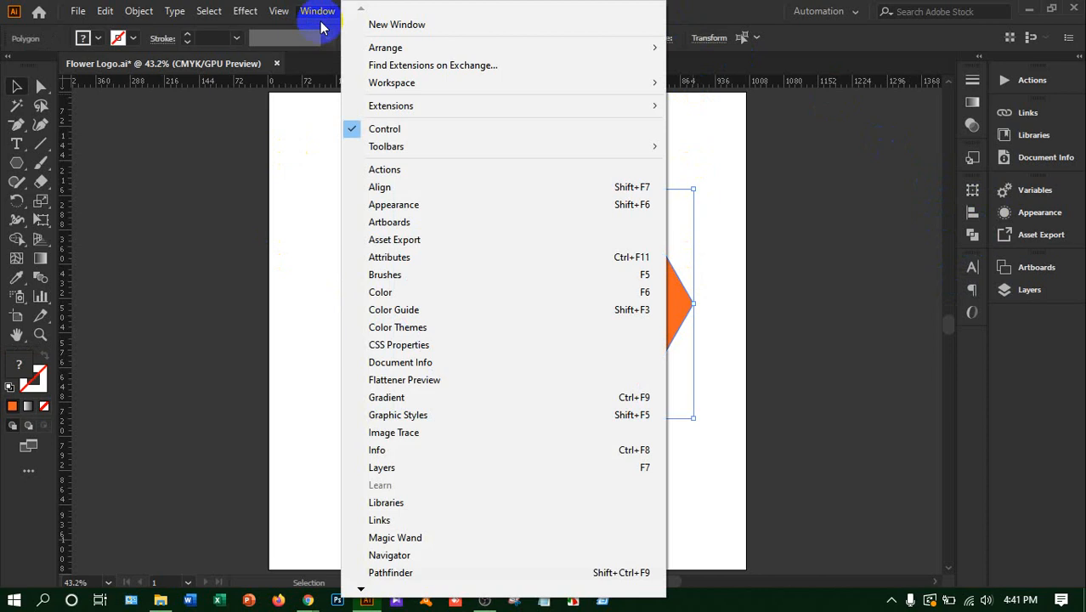
click(393, 573)
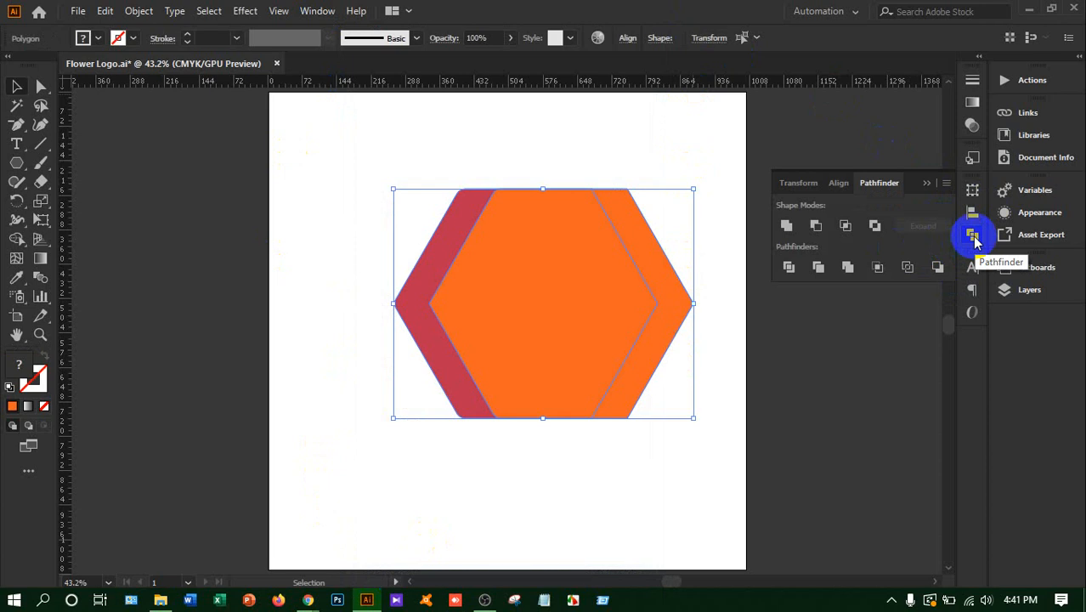
click(816, 226)
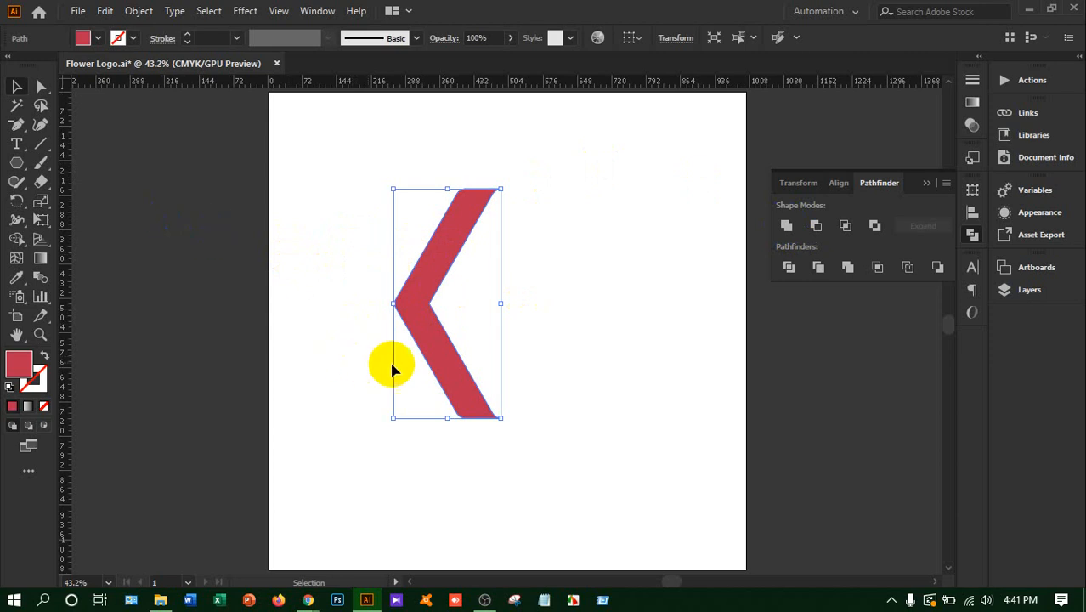
Rotate the red chevron by 90° and move it to the lower middle of the artboard
right_click(428, 308)
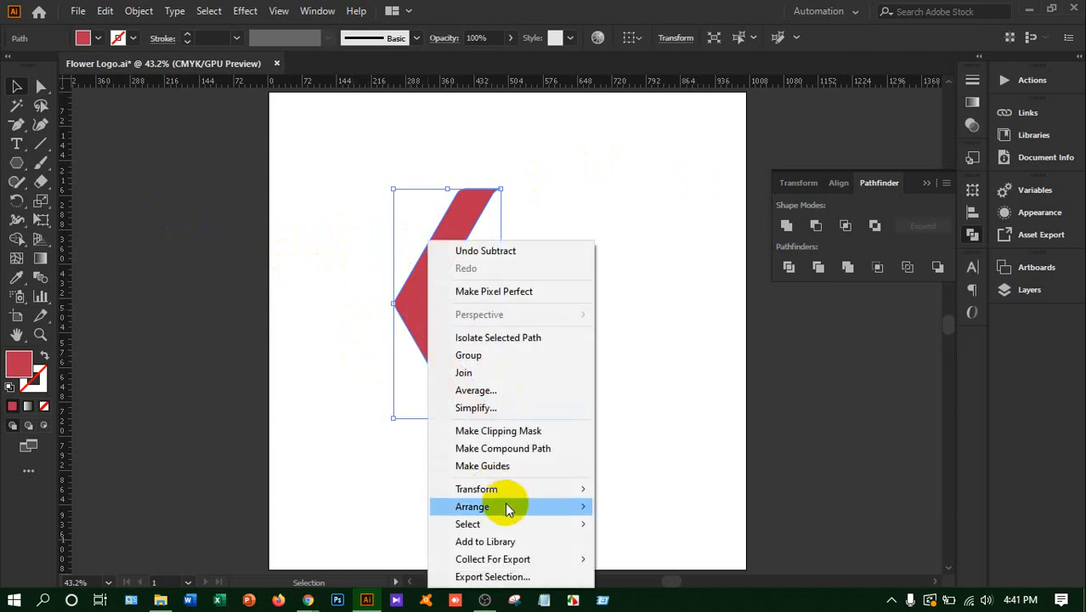
mouse_move(504, 495)
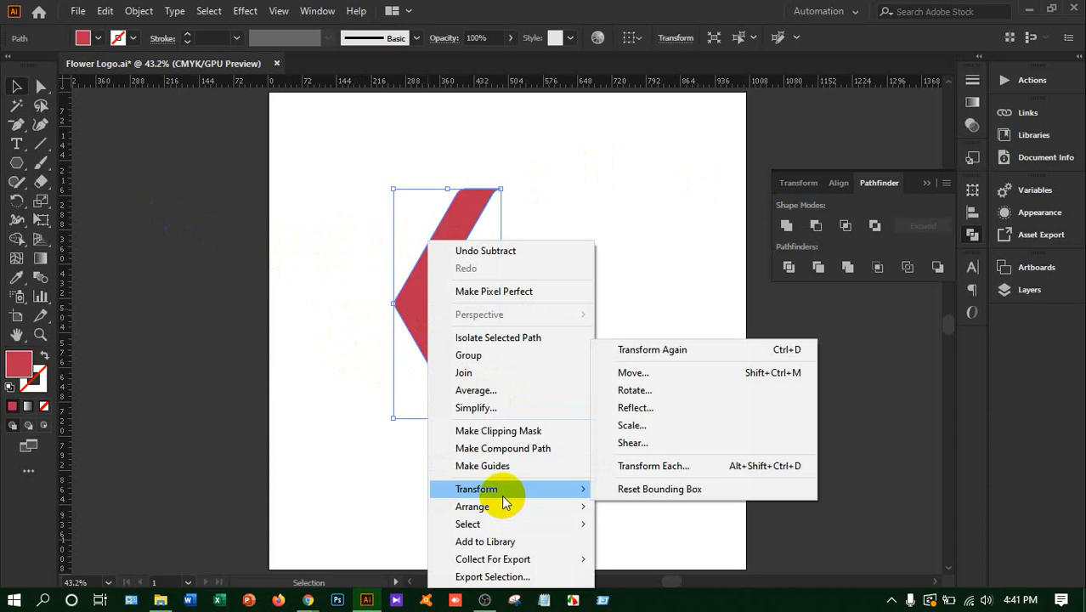
click(657, 395)
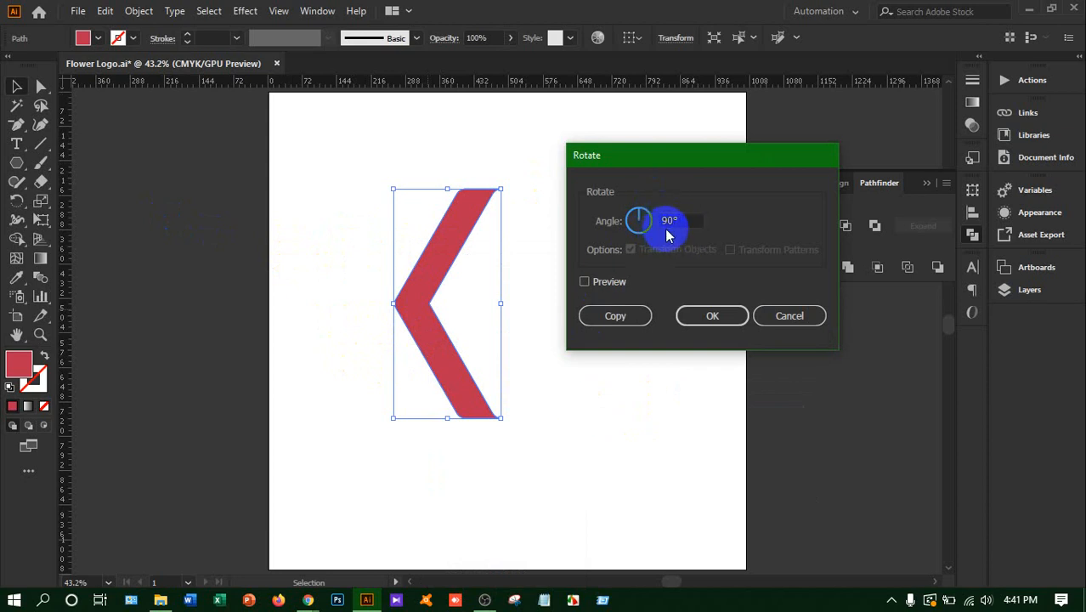
click(620, 319)
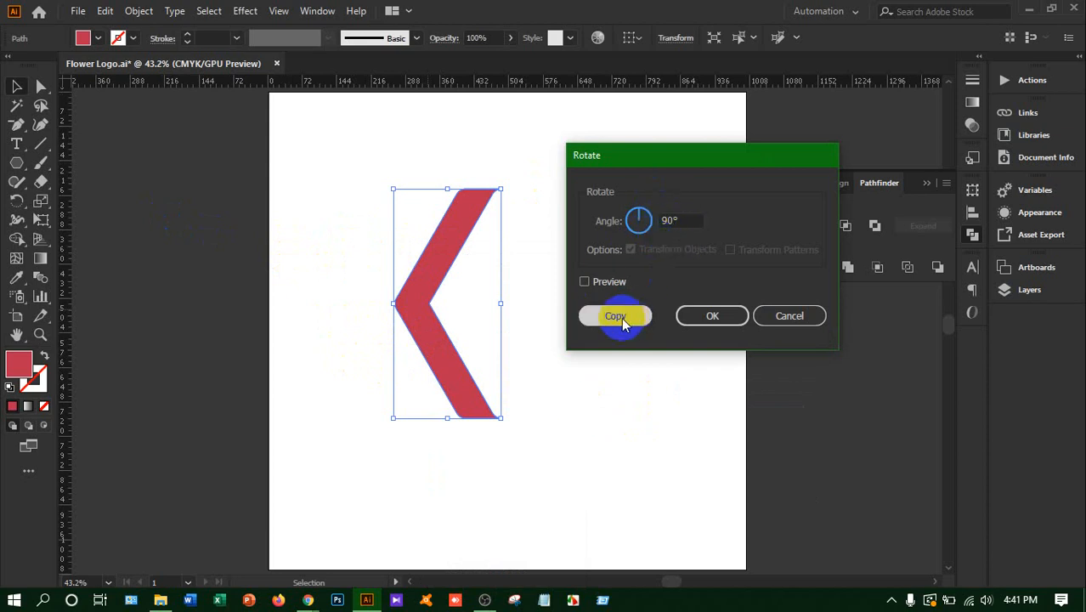
click(712, 317)
drag(452, 328, 537, 441)
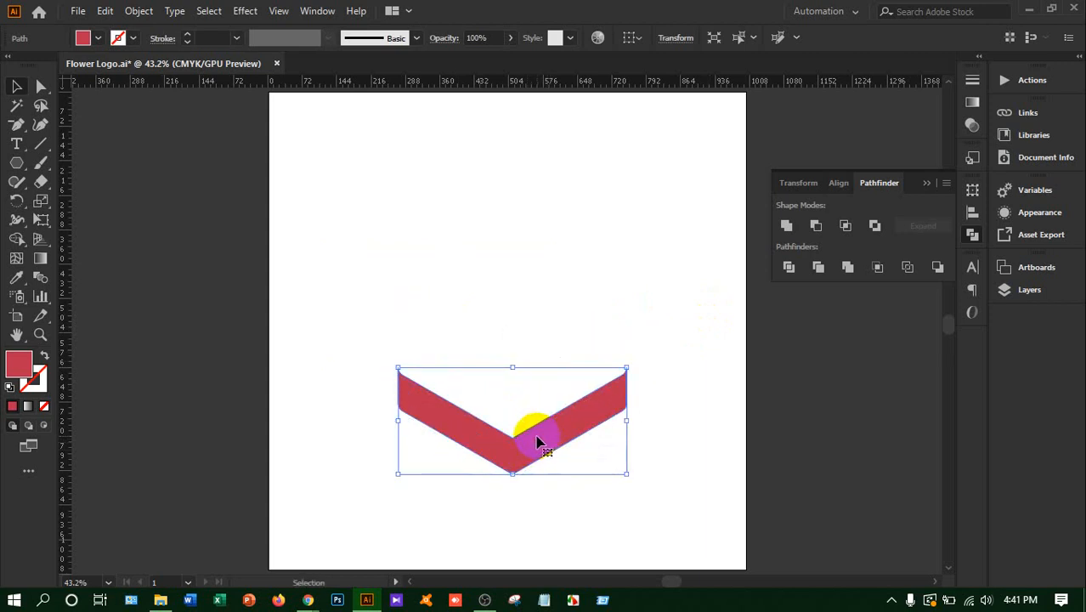
Try to create a reflected copy of the chevron with the reflection angle set to 90°
right_click(534, 441)
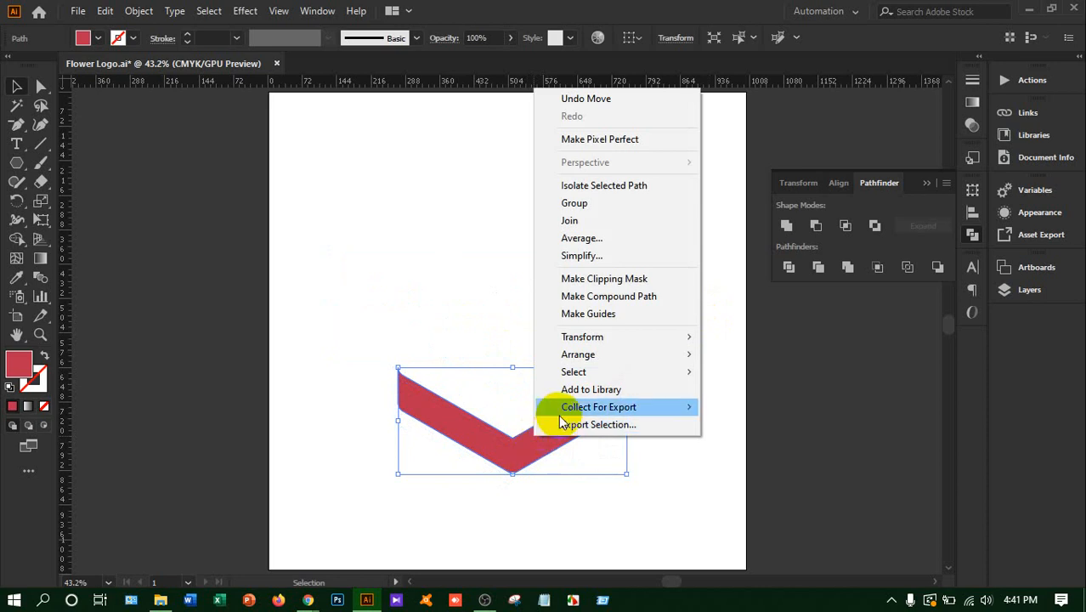
mouse_move(595, 340)
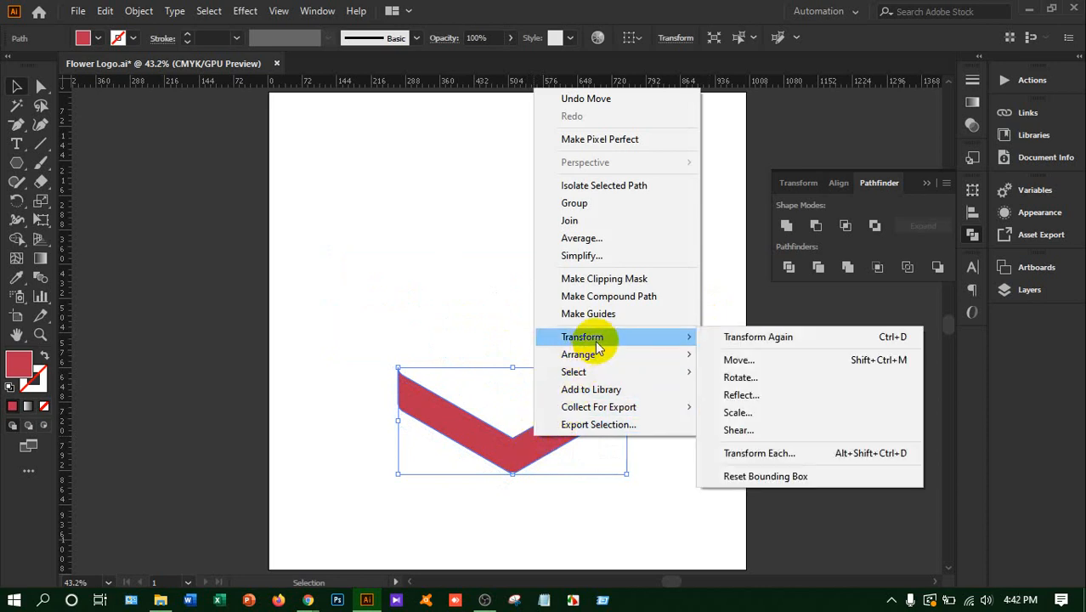
click(742, 395)
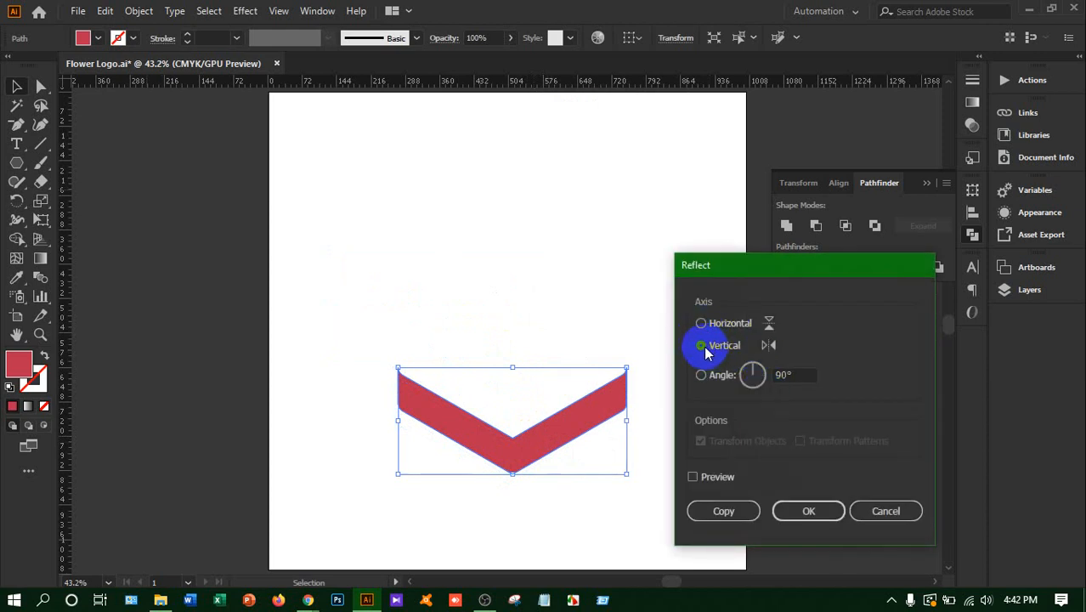
click(700, 323)
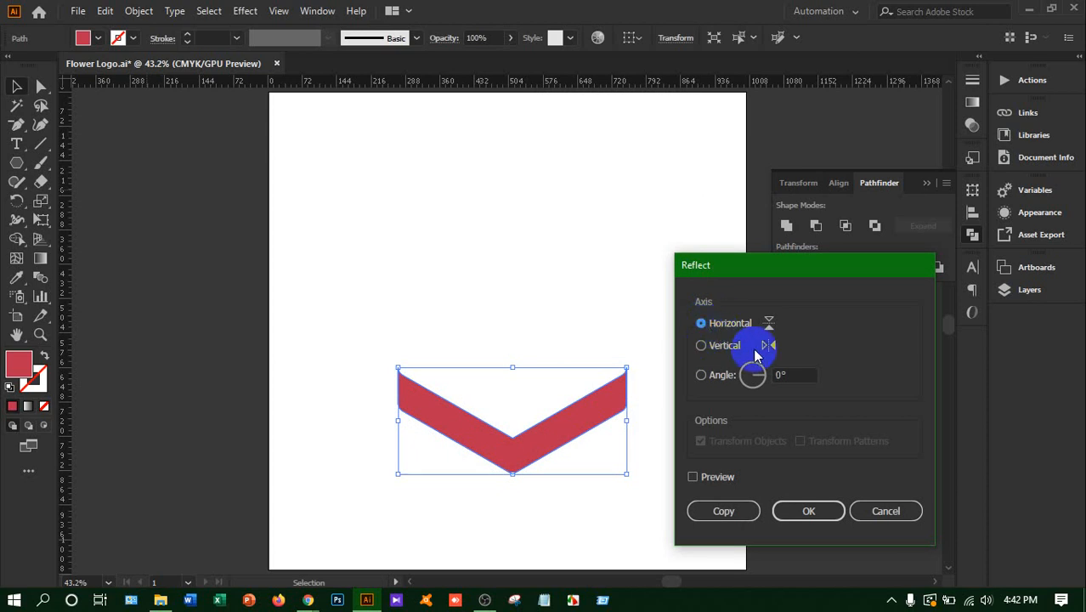
click(791, 375)
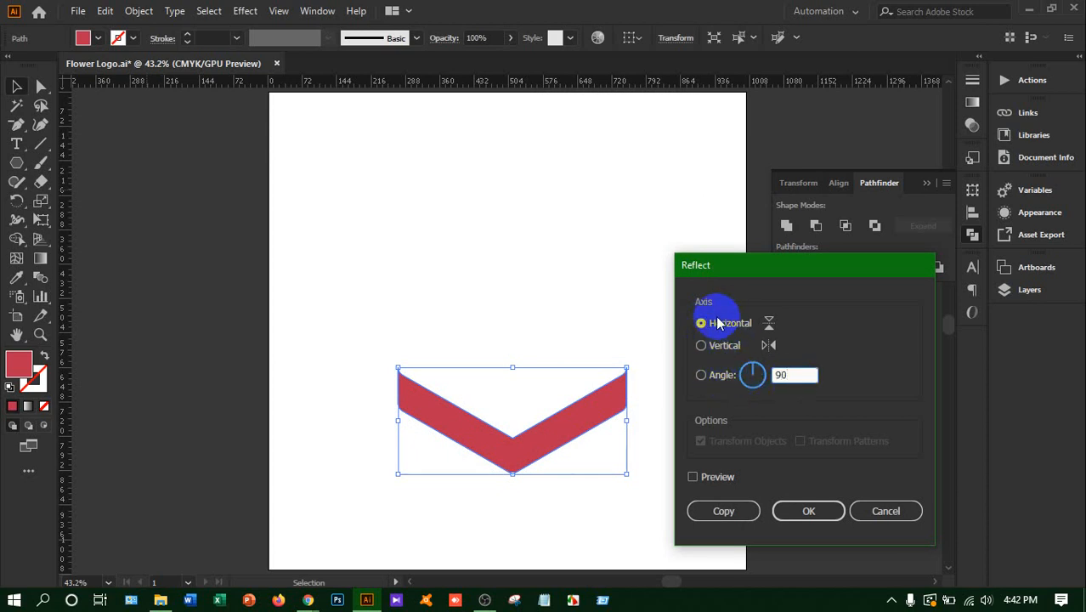
text(90)
click(744, 510)
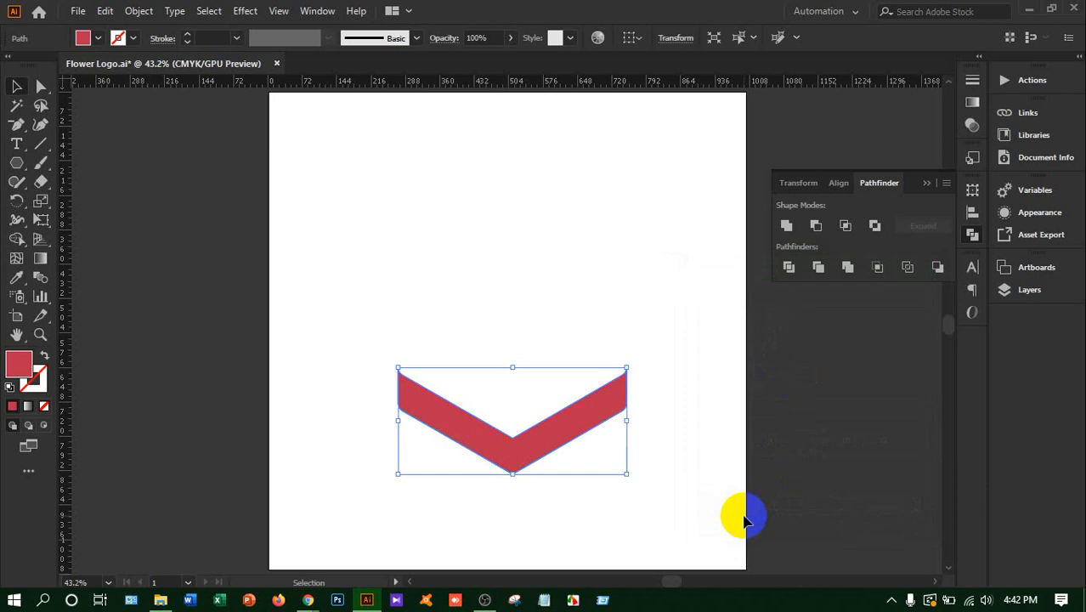
key(a)
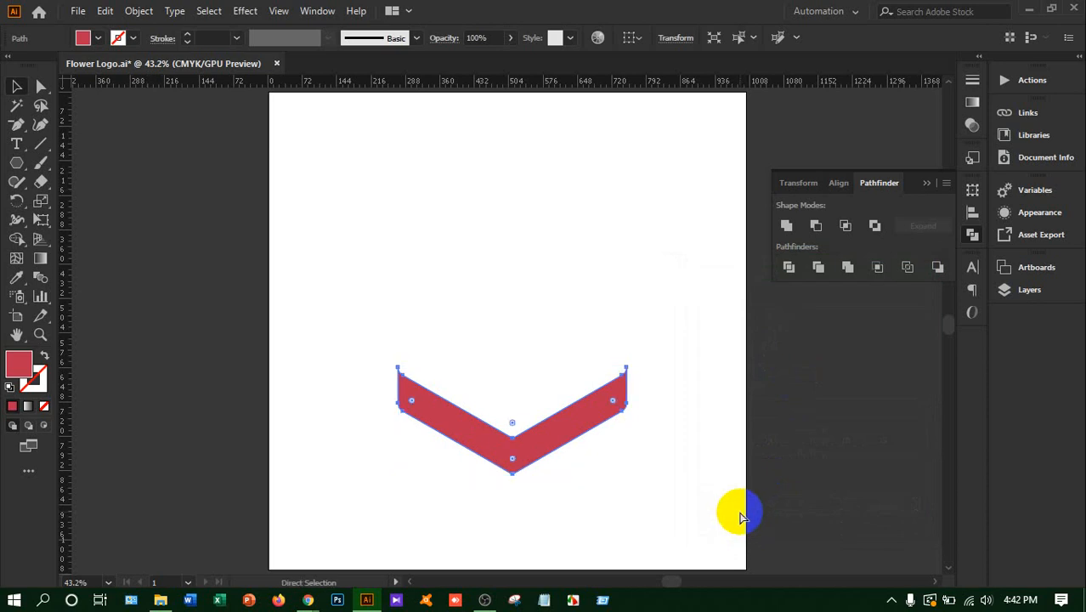
key(v)
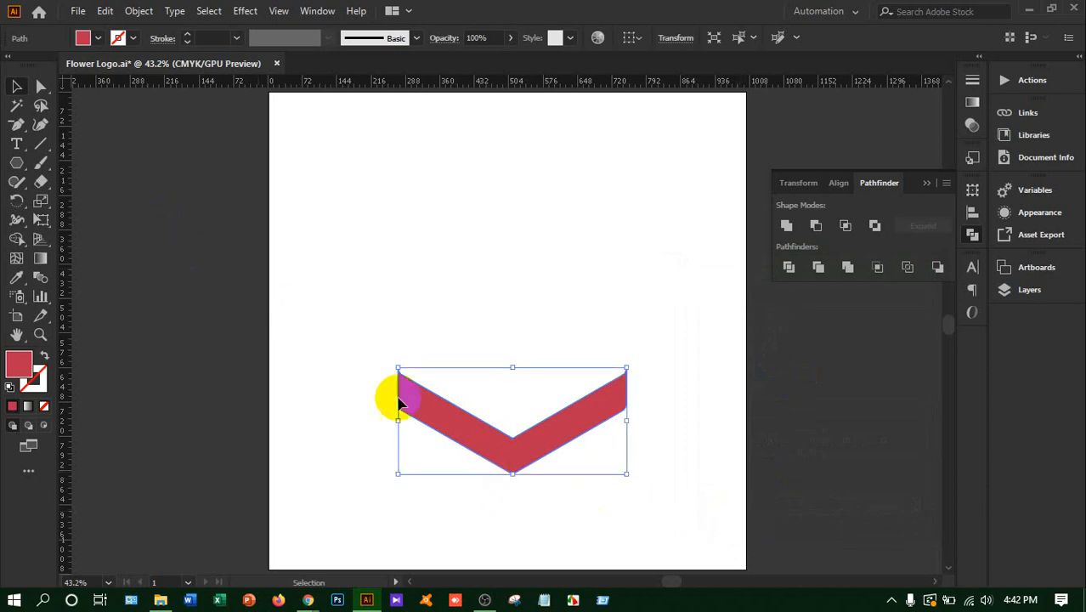
Move the chevron slightly upward and create a copy of it reflected across the horizontal axis
click(460, 435)
drag(460, 435, 481, 417)
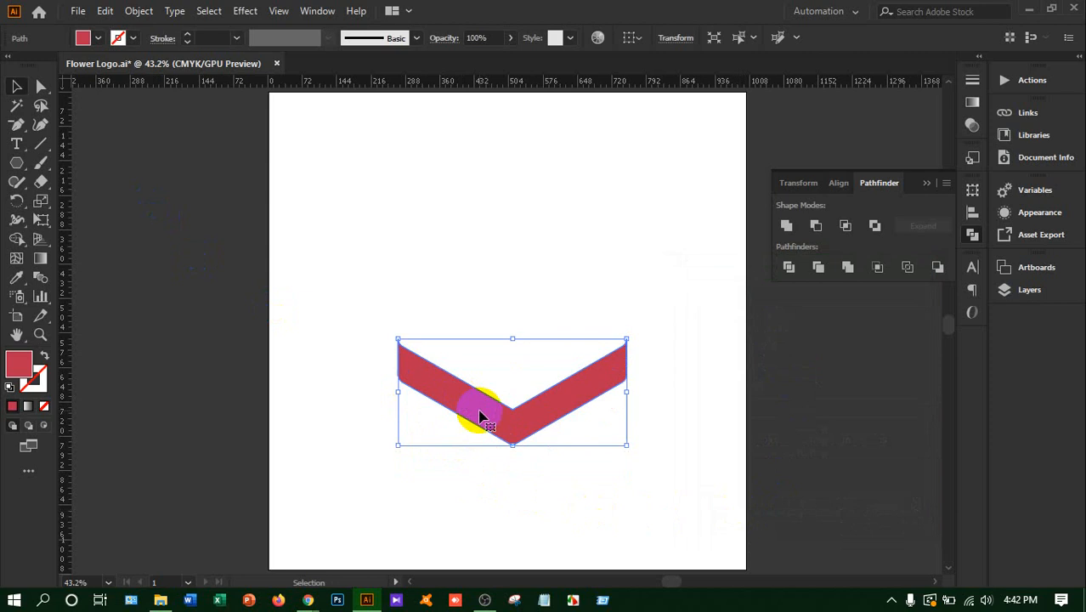
right_click(481, 416)
mouse_move(552, 313)
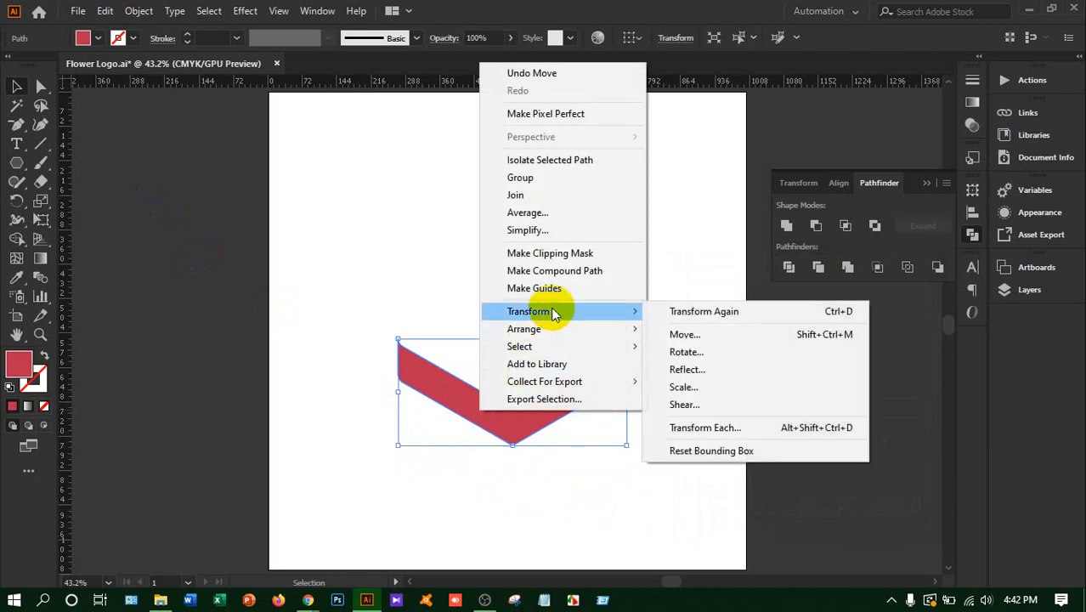
click(743, 369)
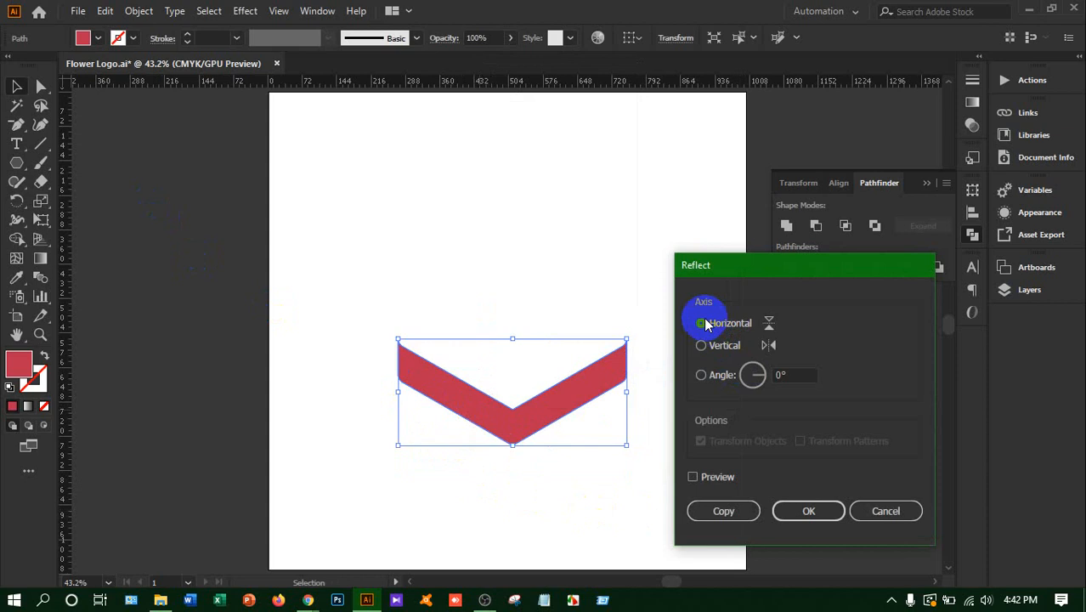
click(753, 512)
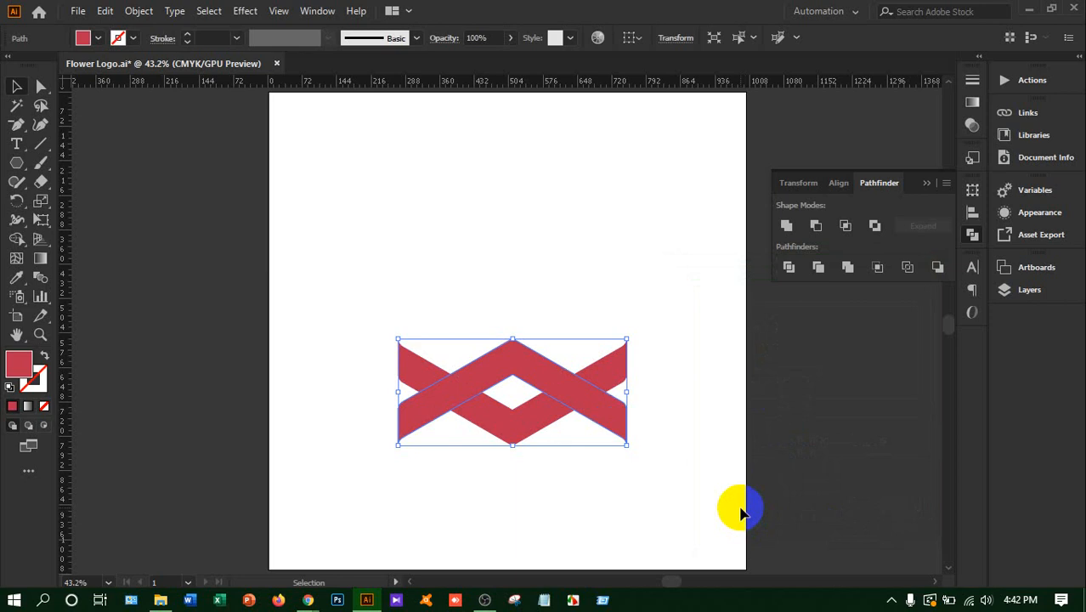
Move the reflected chevron straight up until its ends overlap the lower chevron's ends, forming a closed diamond-like ring
key(Up)
key(Up)
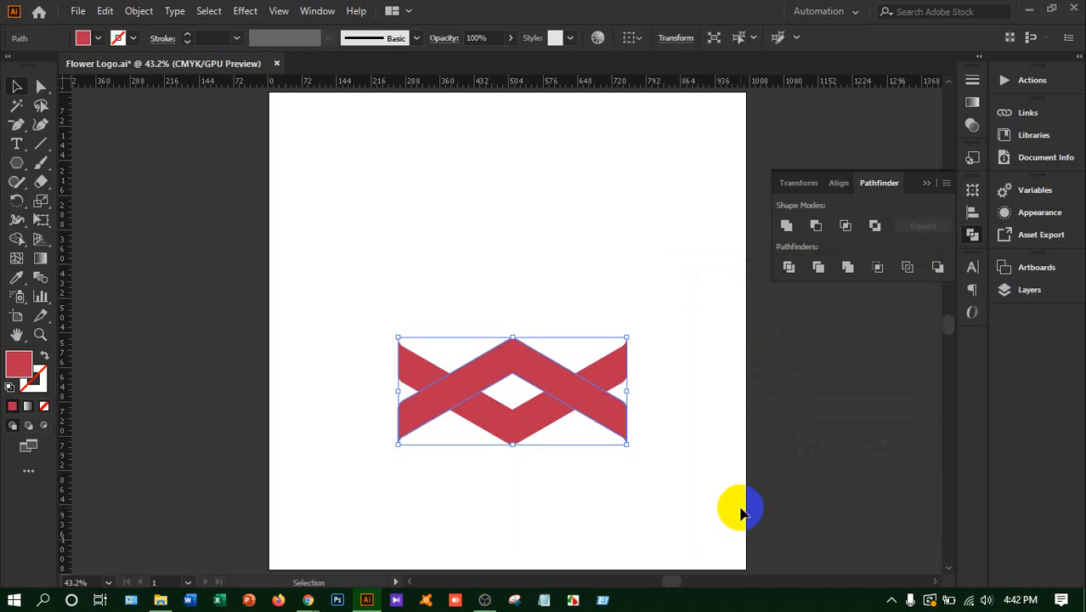
key(Up)
key(Up)
key(Up)
key(Up)
key(Up)
key(Up)
key(Up)
key(Up)
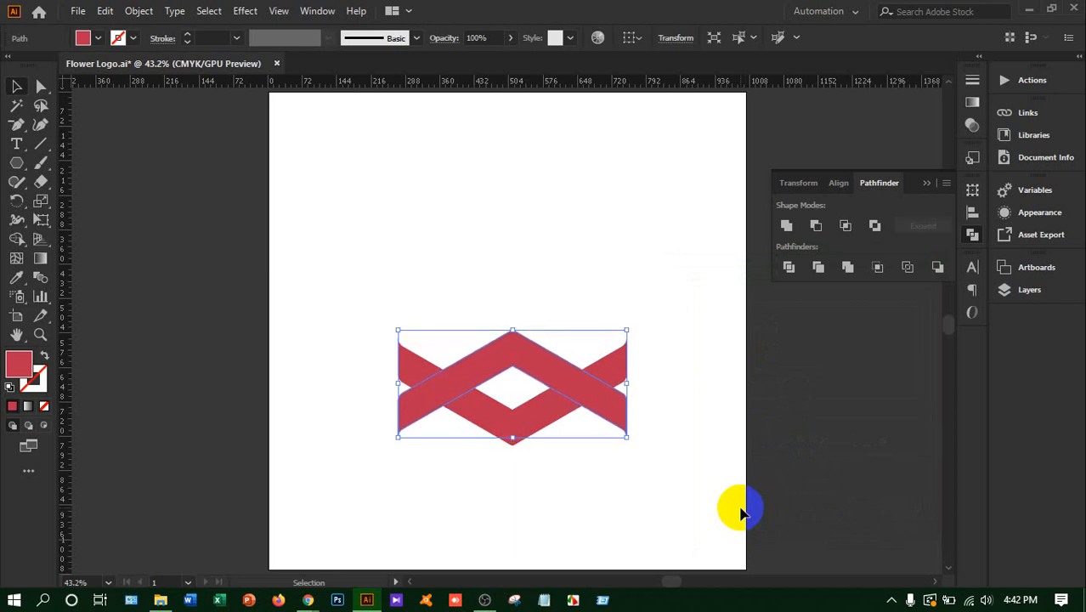
key(Up)
key(Up)
key(Up)
key(Up)
key(Up)
key(Up)
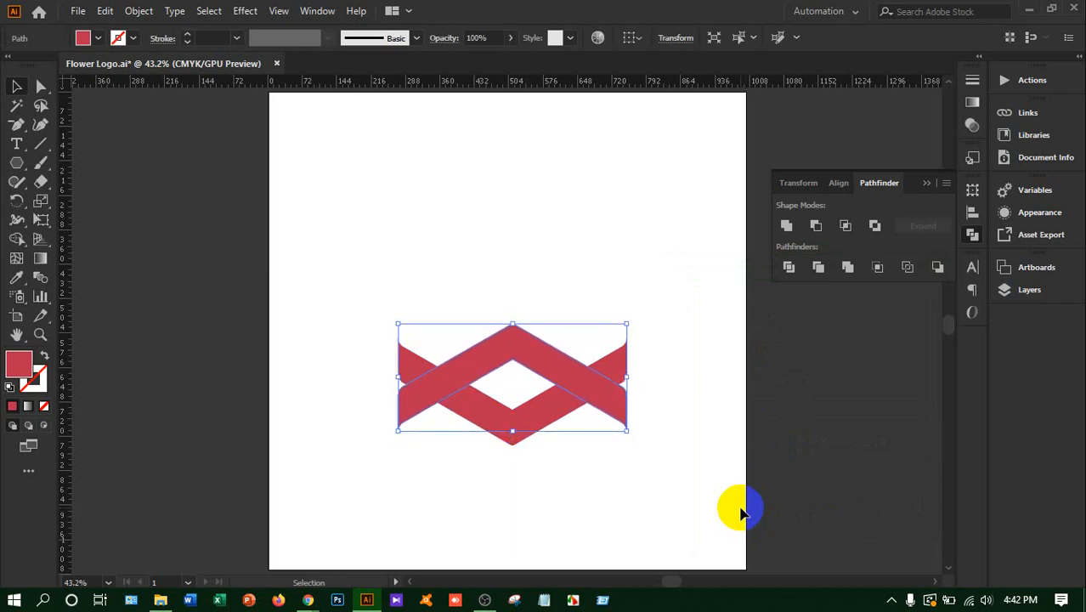
key(Up)
key(Up)
key(Up)
key(Up)
key(Up)
key(Up)
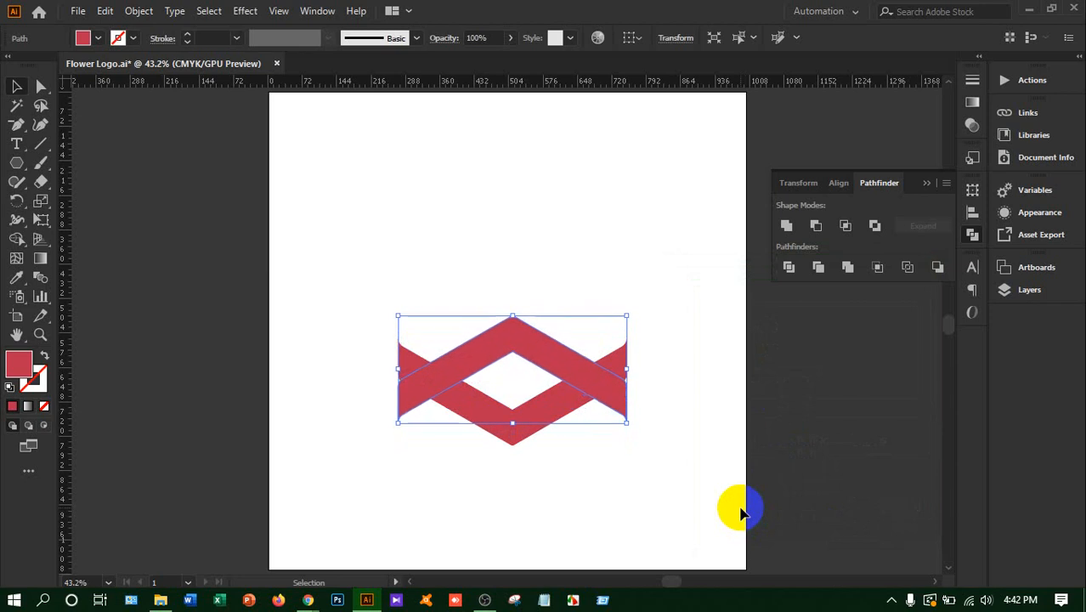
key(Up)
key(Up)
key(Up)
key(Up)
key(Up)
key(Up)
key(Up)
key(Up)
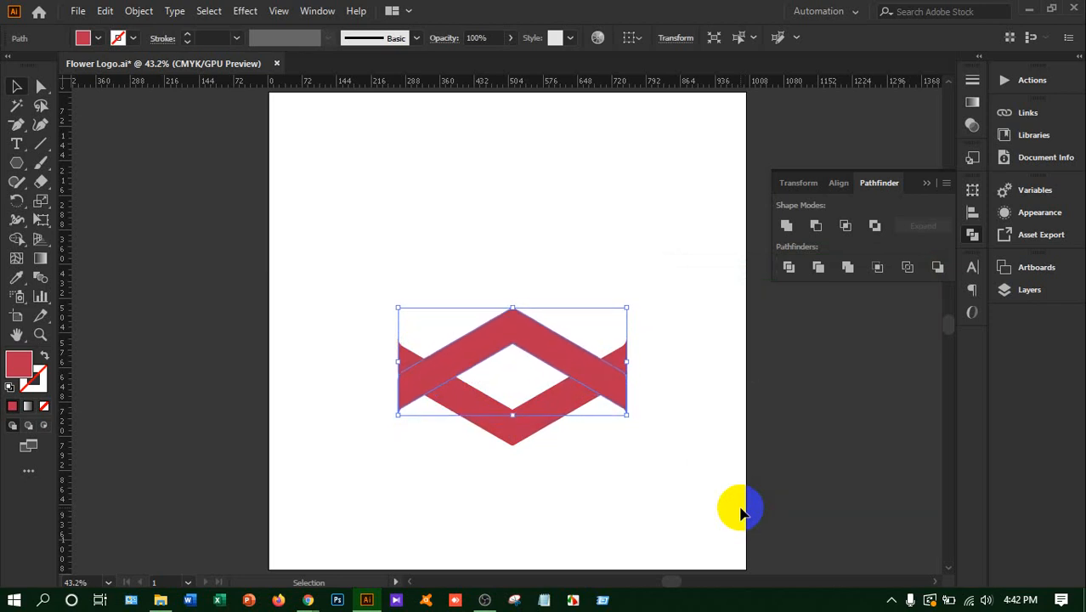
key(Up)
key(Up)
key(Up)
key(Up)
key(Up)
key(Up)
key(Up)
key(Up)
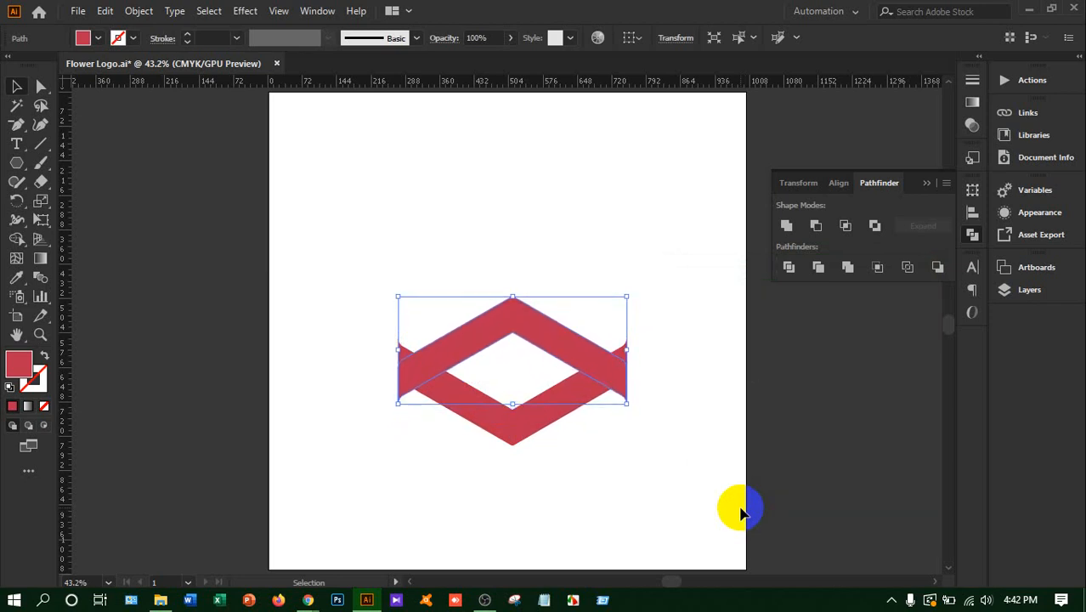
key(Up)
key(Up)
key(Up)
key(Up)
key(Up)
key(Up)
key(Up)
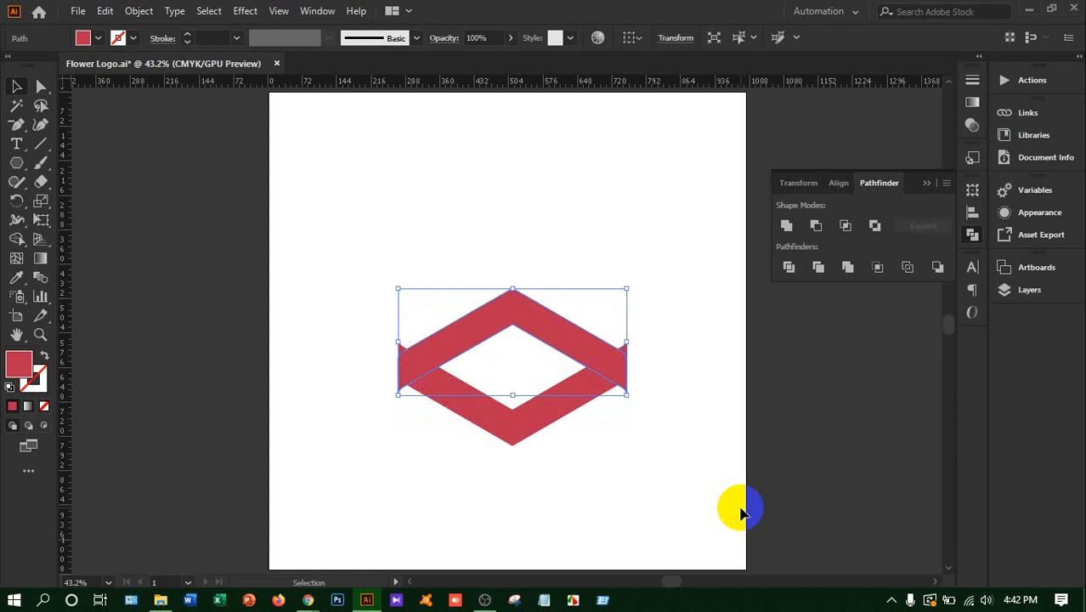
key(Up)
key(Up)
key(Up)
key(Up)
key(Up)
key(Up)
key(Up)
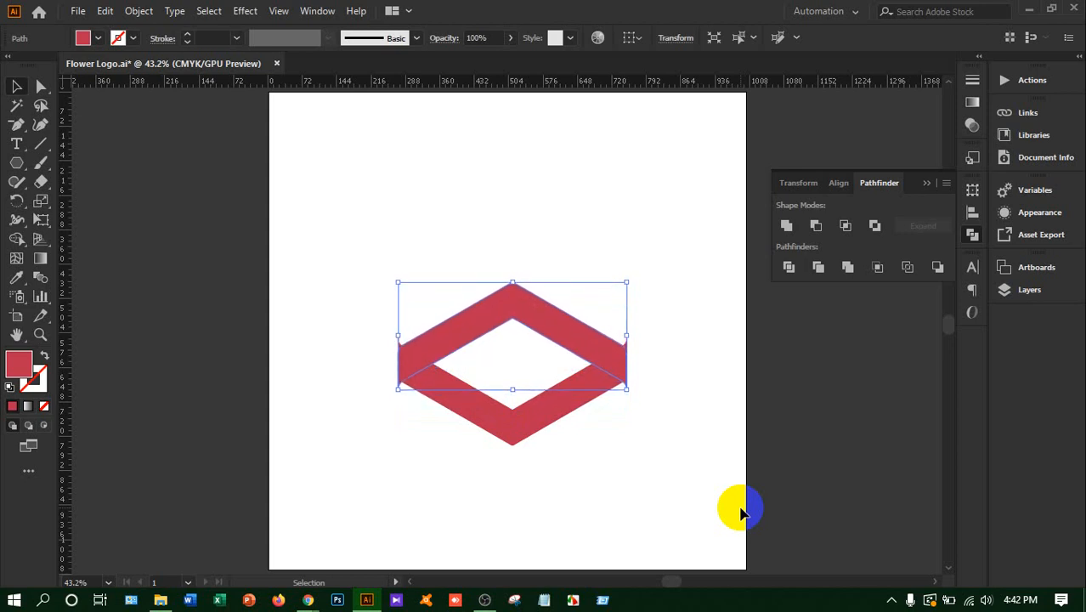
Move the upper chevron straight up until its inner corners meet the lower chevron's inner corners, with the ends still overlapping
key(Up)
key(Up)
key(Up)
key(Up)
key(Up)
key(Up)
key(Up)
key(Up)
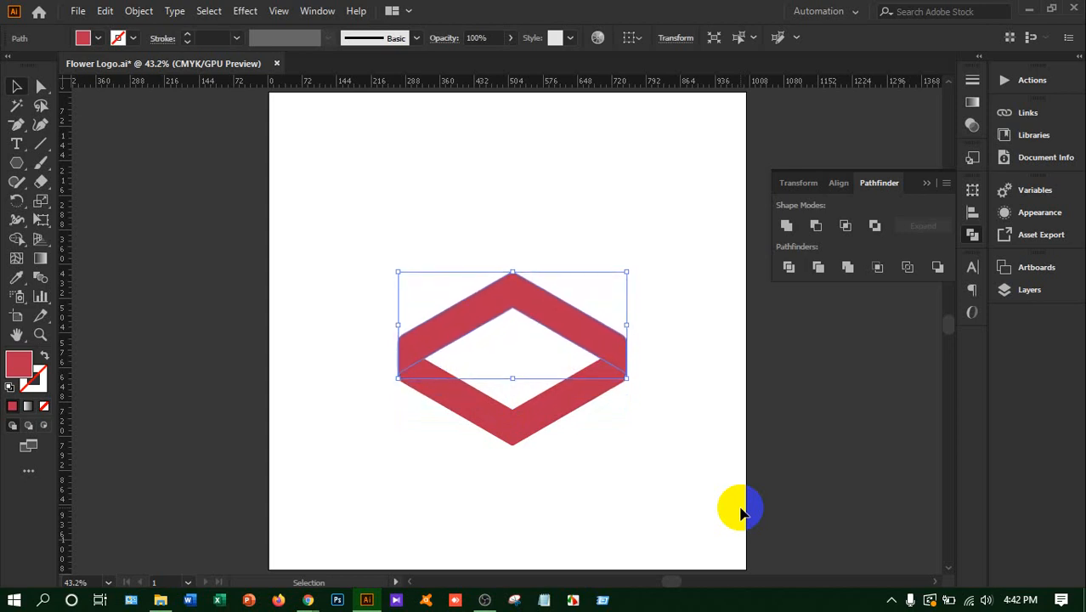
key(Up)
key(Up)
key(Up)
key(Up)
key(Up)
key(Up)
key(Up)
key(Up)
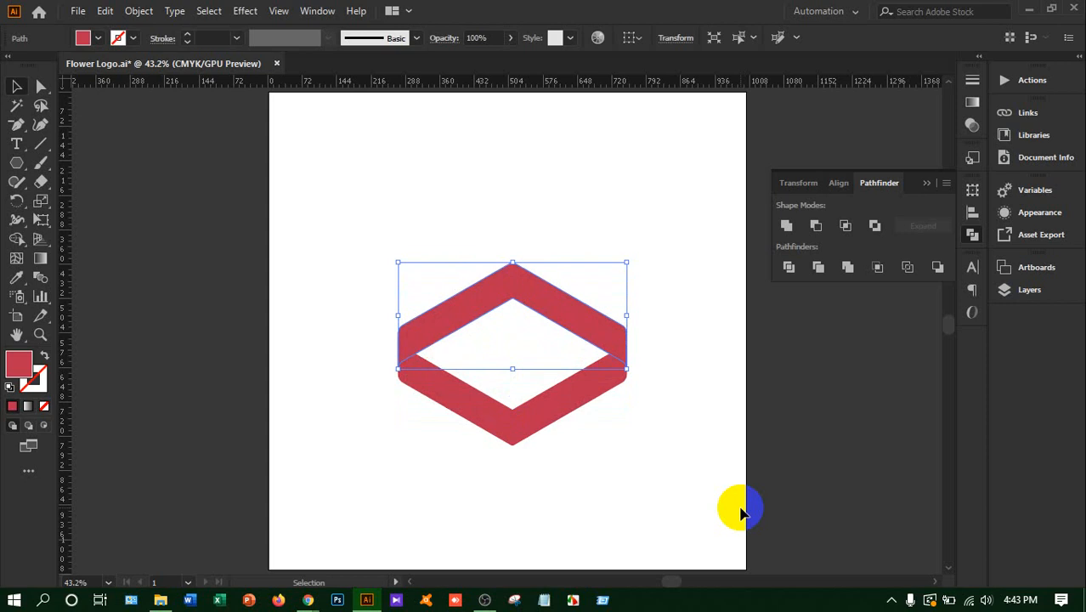
key(Up)
key(Up)
key(Up)
key(Up)
key(Up)
key(Up)
key(Up)
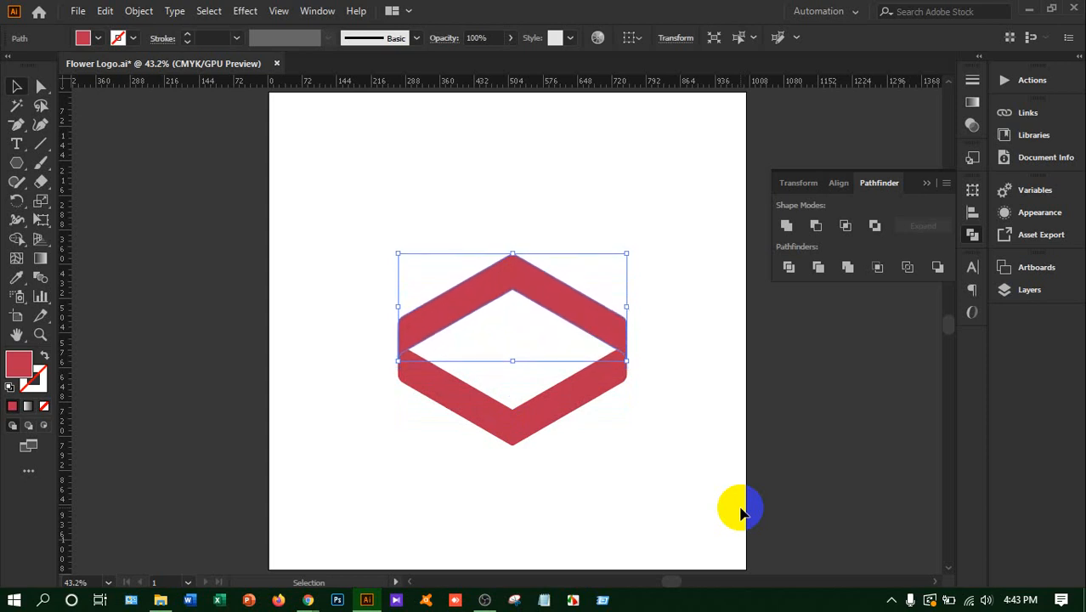
key(Up)
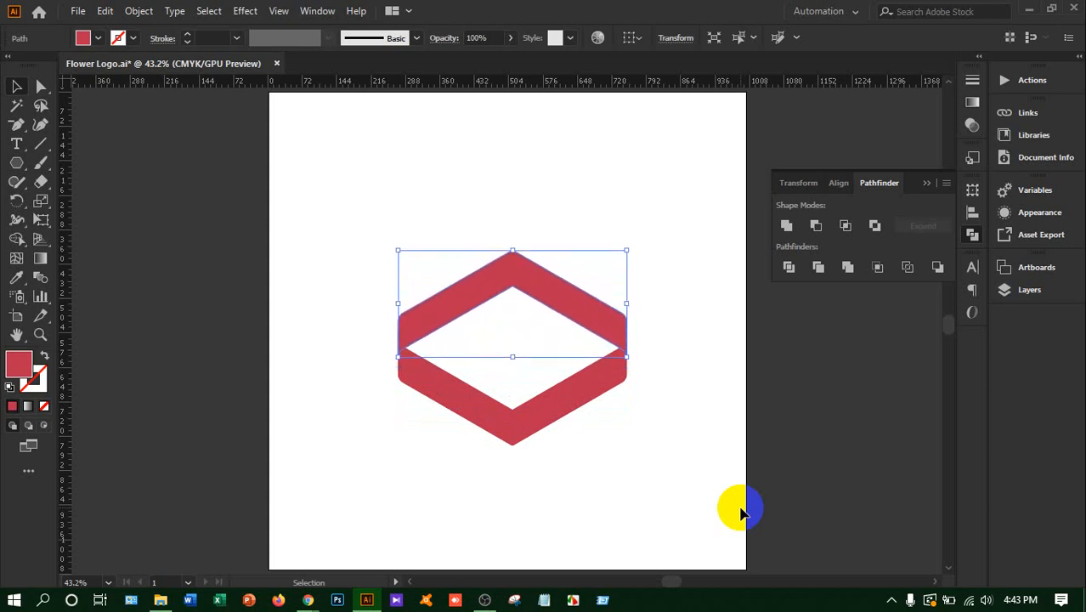
key(Up)
key(Up)
key(Down)
key(Down)
key(Down)
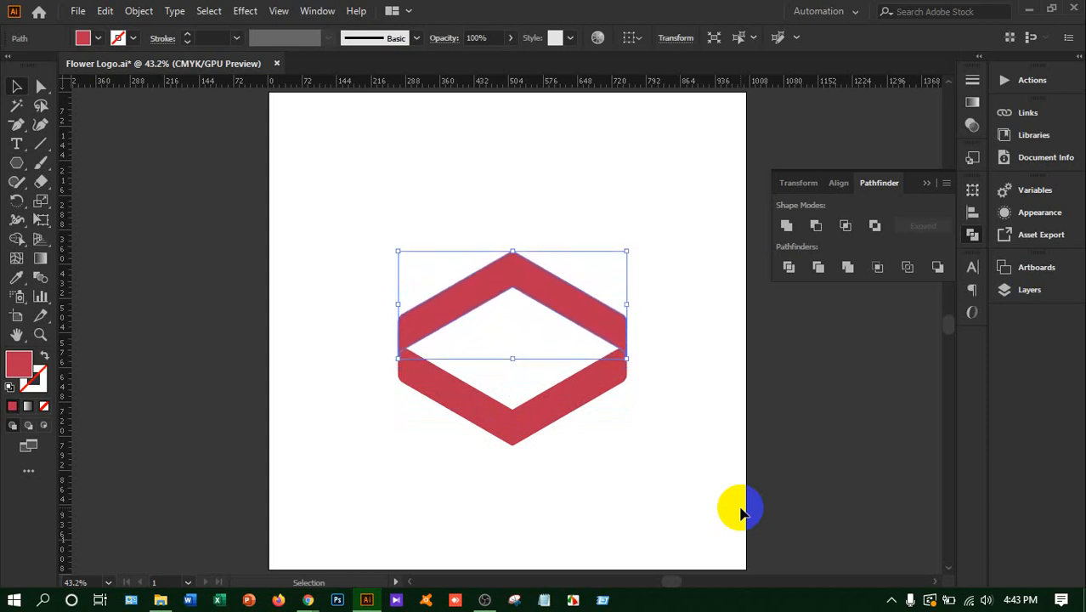
key(Down)
key(Down)
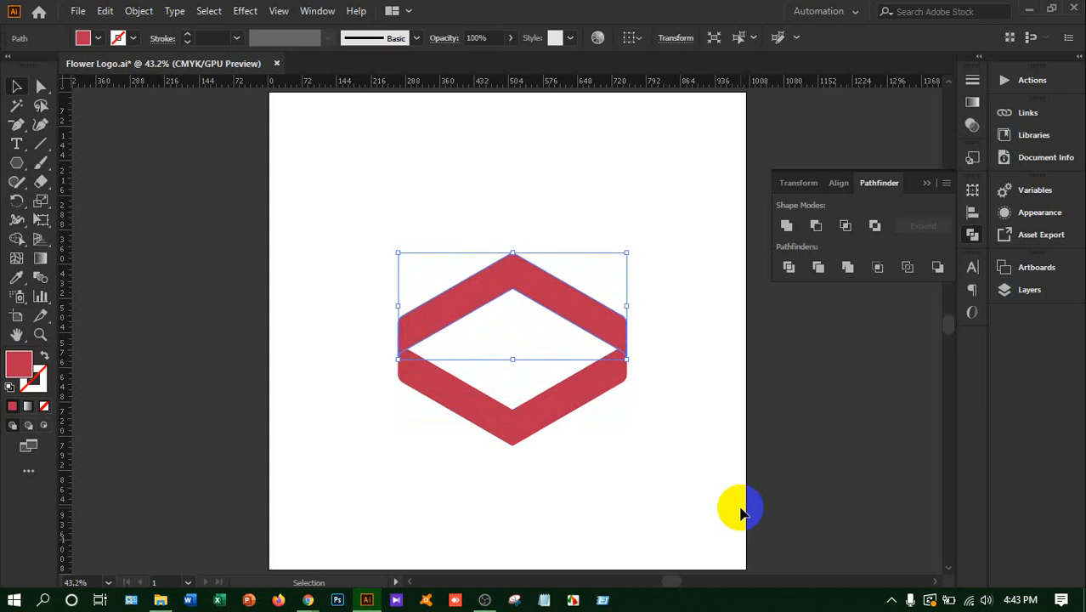
Recolour the upper chevron a brighter red, picking FF003D as its fill colour
double_click(22, 363)
click(808, 177)
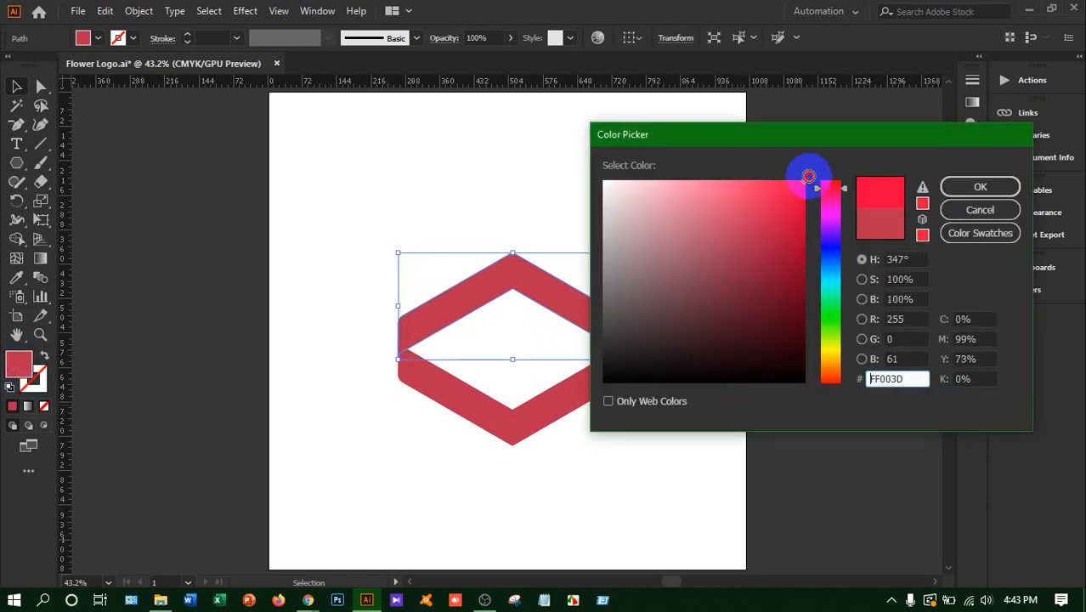
click(971, 184)
click(369, 208)
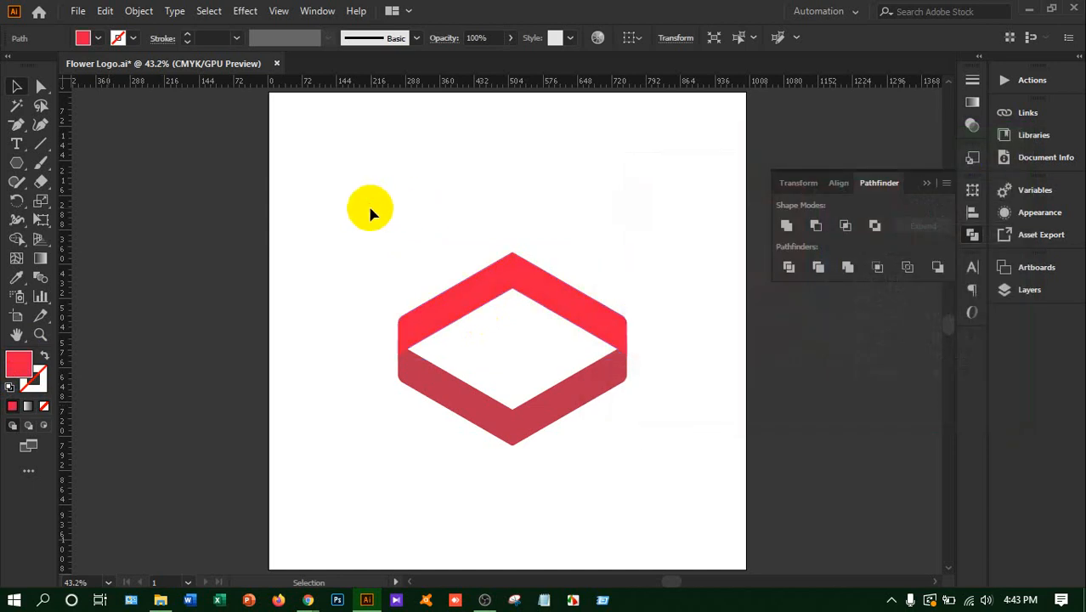
click(438, 296)
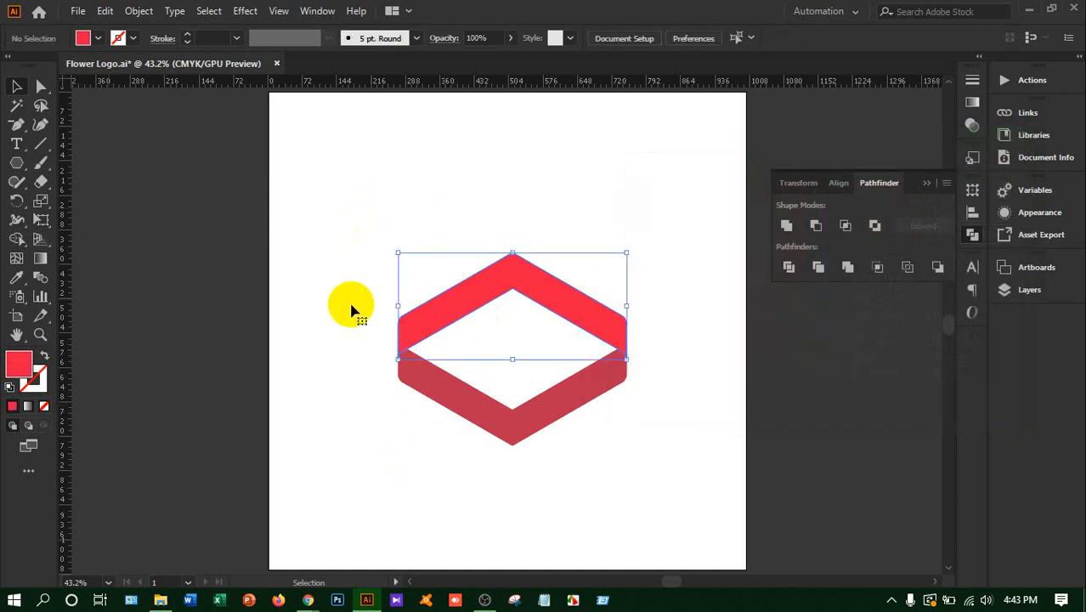
click(350, 310)
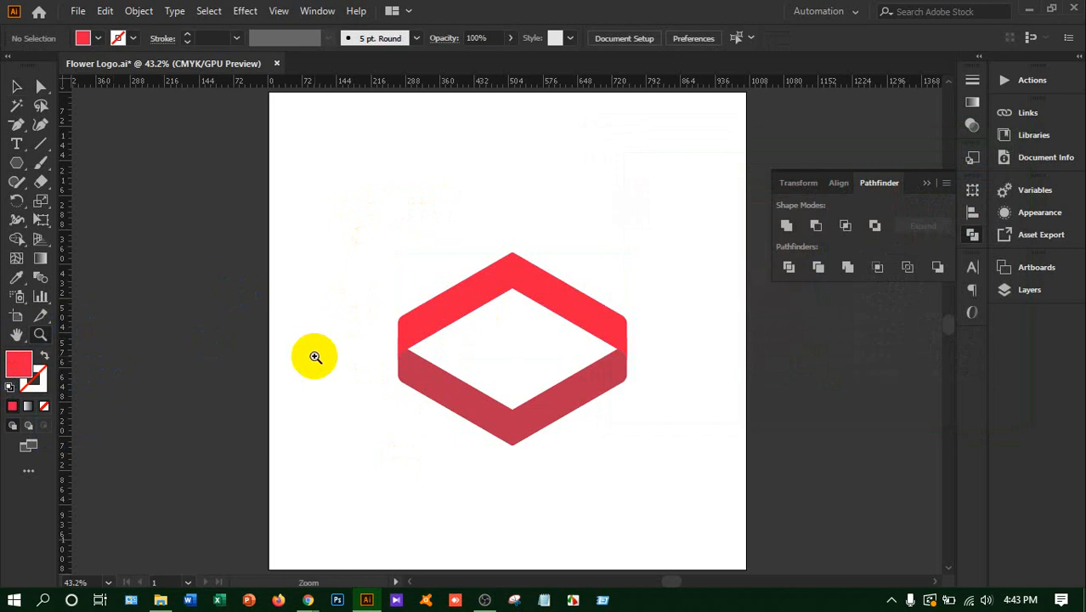
Examine the joint where the two chevrons' ends overlap up close, then return to the whole-artboard view
click(313, 357)
click(461, 328)
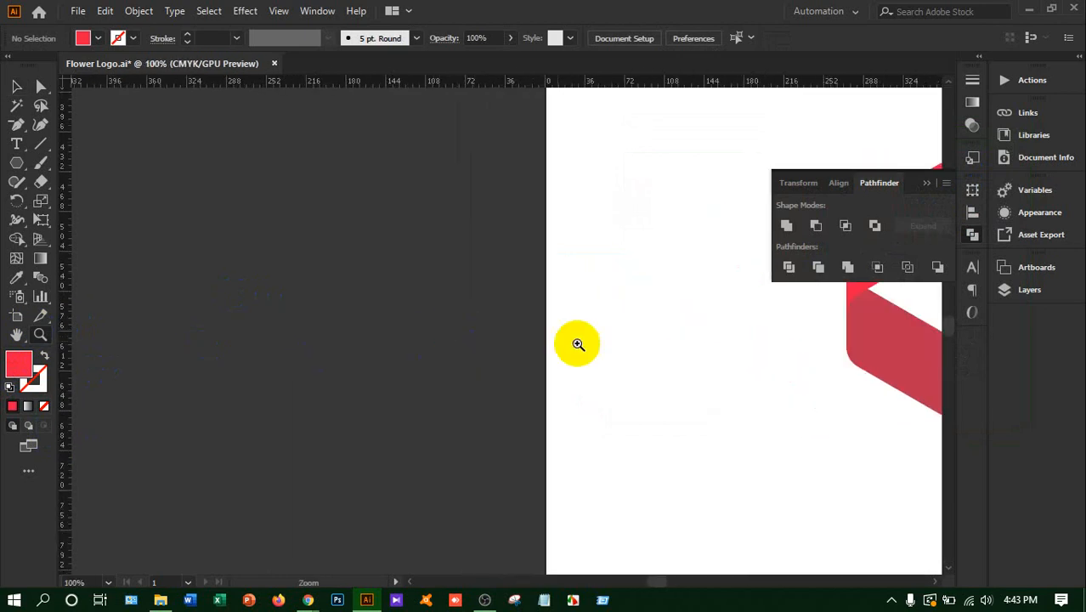
drag(649, 581, 663, 581)
click(339, 443)
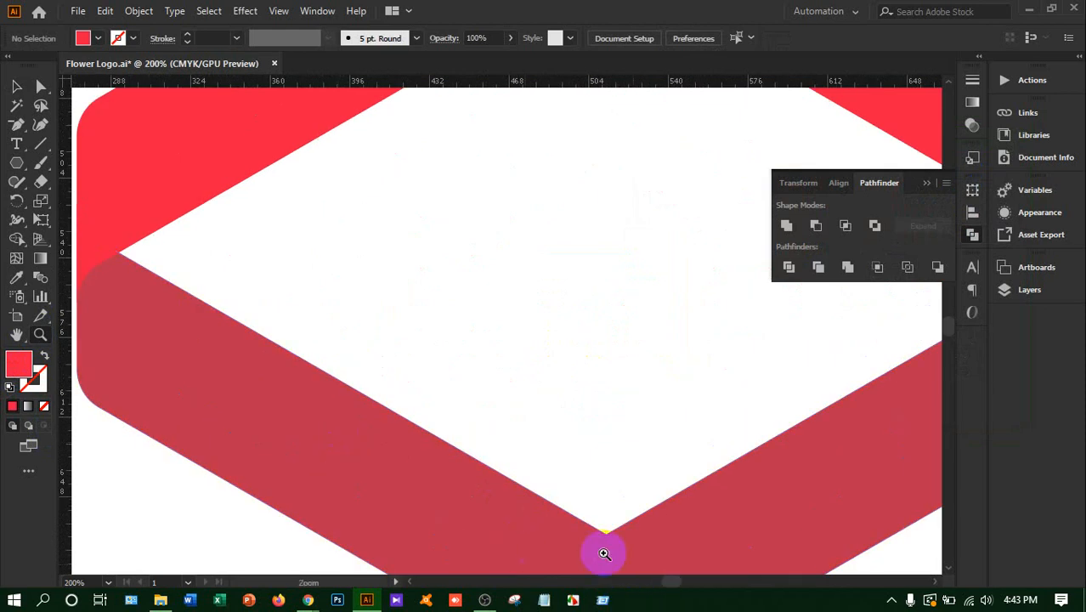
click(40, 335)
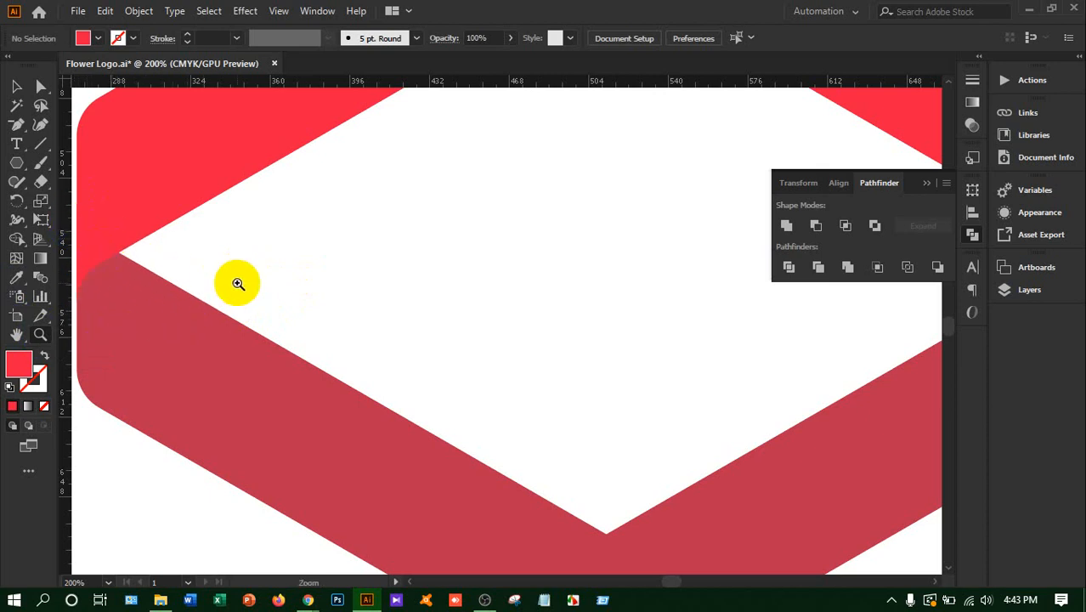
alt+click(264, 283)
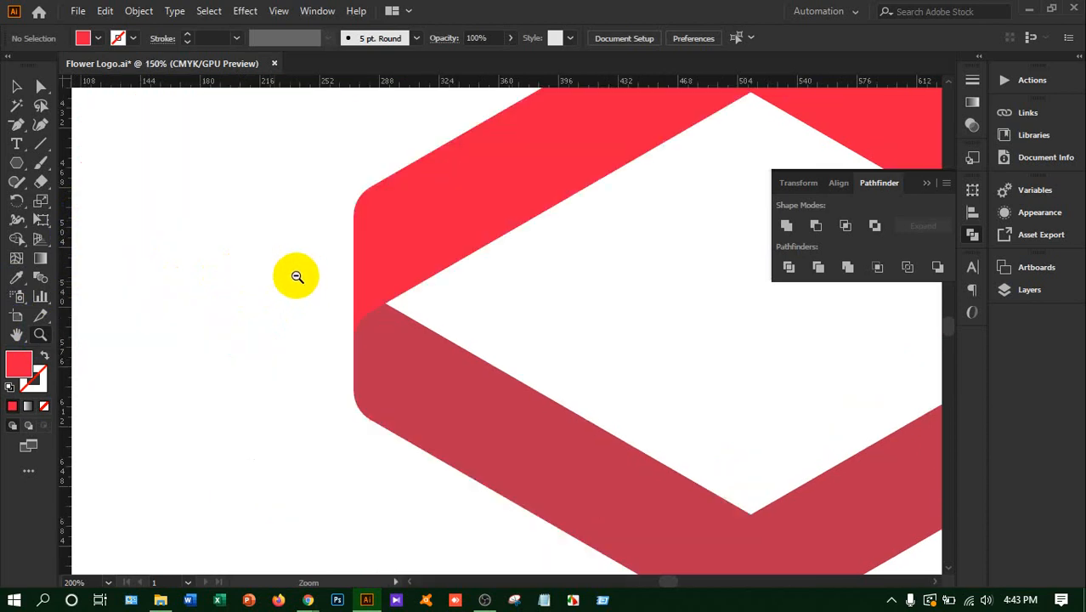
alt+click(281, 274)
alt+click(272, 275)
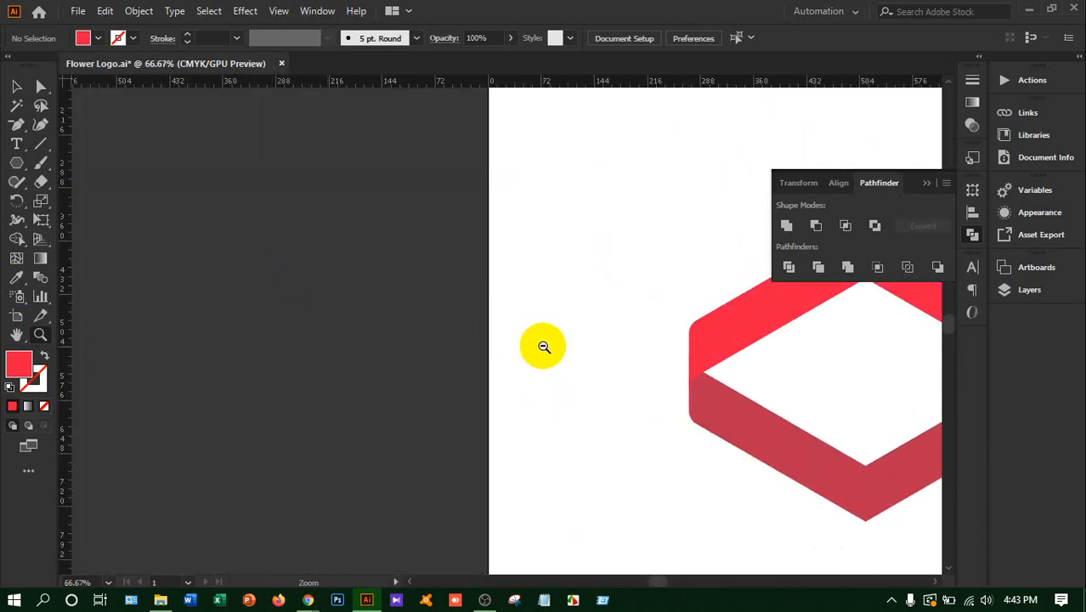
alt+click(540, 345)
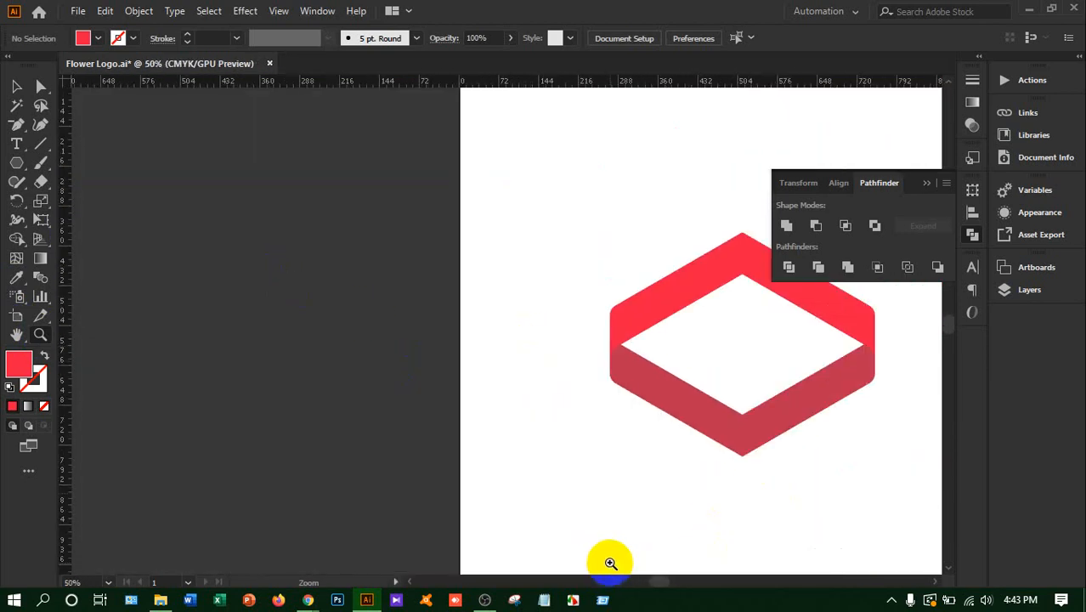
key(ctrl+0)
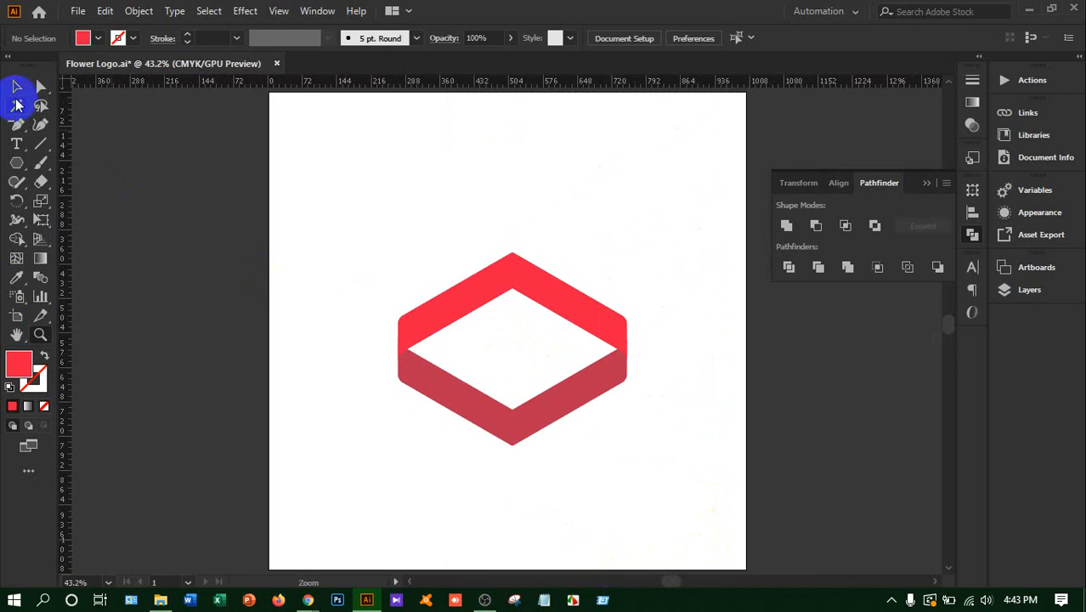
Try to create a reflected copy of both chevrons with the reflection angle set to 90°
click(18, 88)
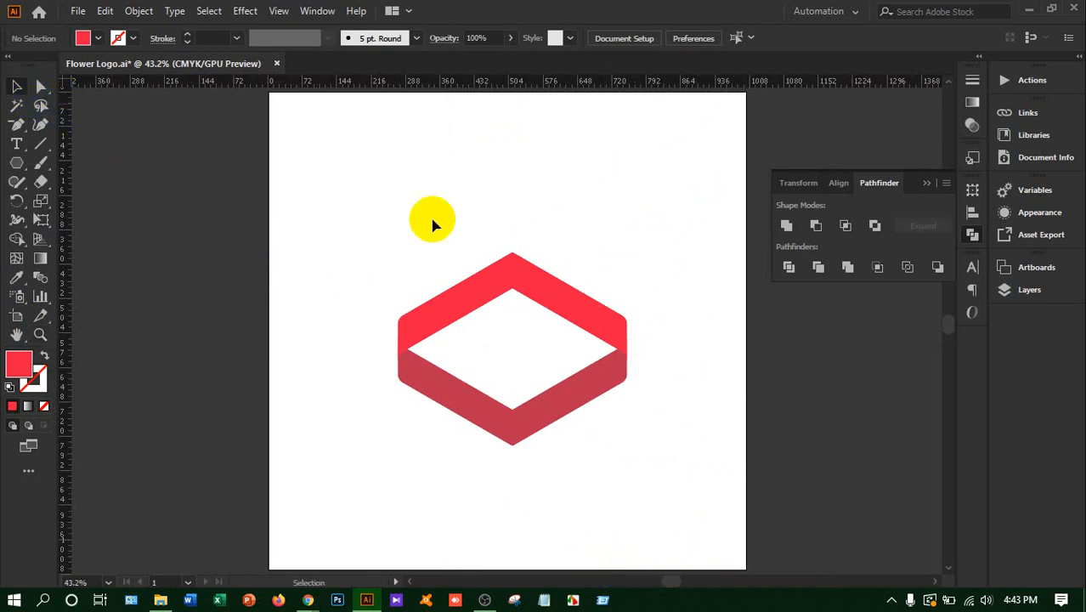
drag(324, 243, 600, 420)
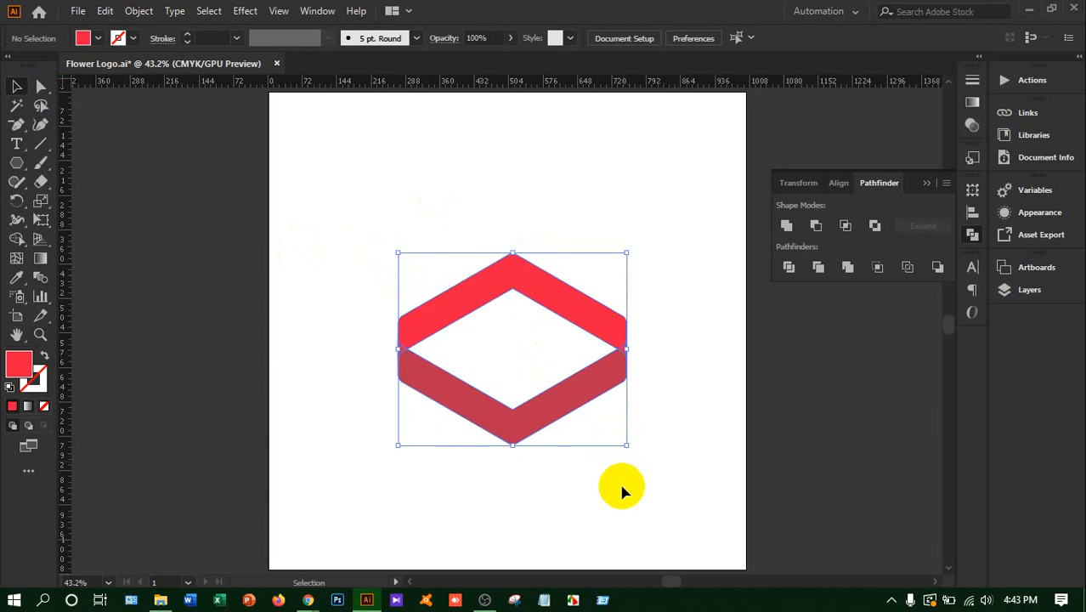
click(559, 410)
right_click(560, 411)
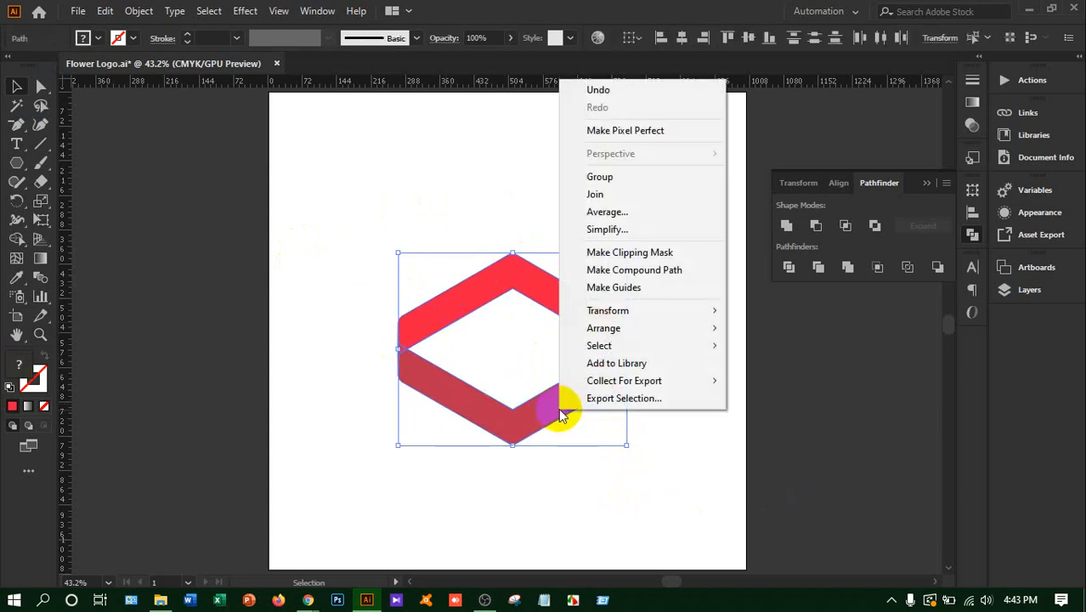
mouse_move(654, 314)
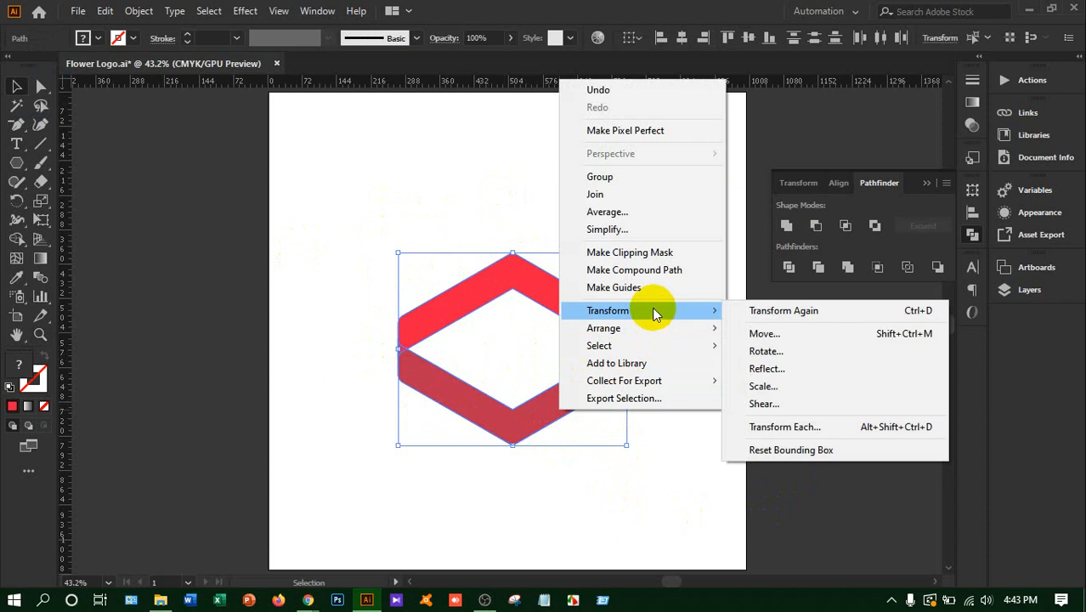
click(814, 369)
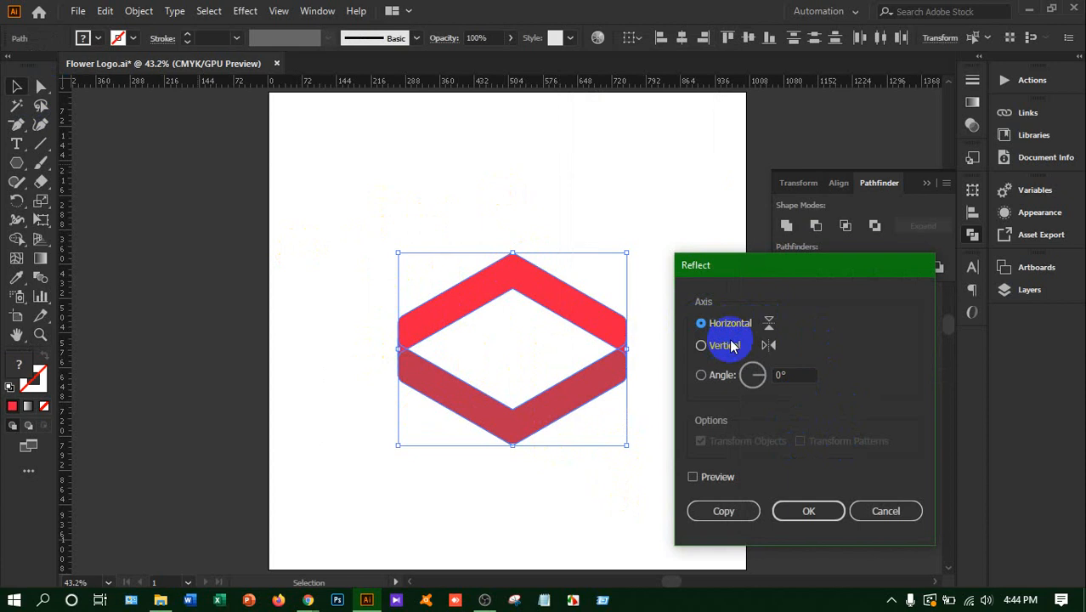
click(782, 374)
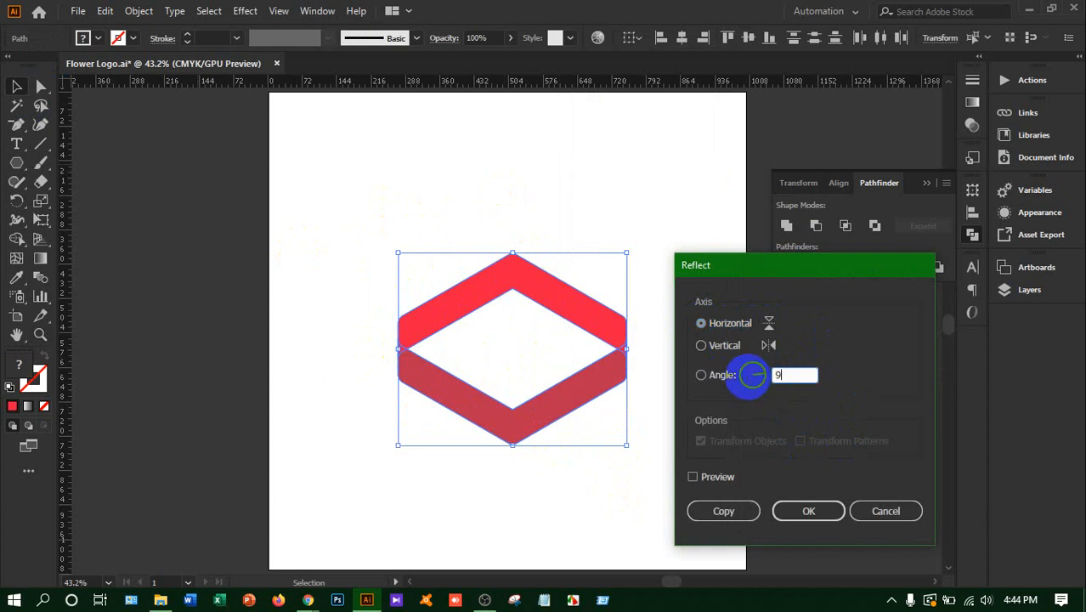
text(90)
click(719, 510)
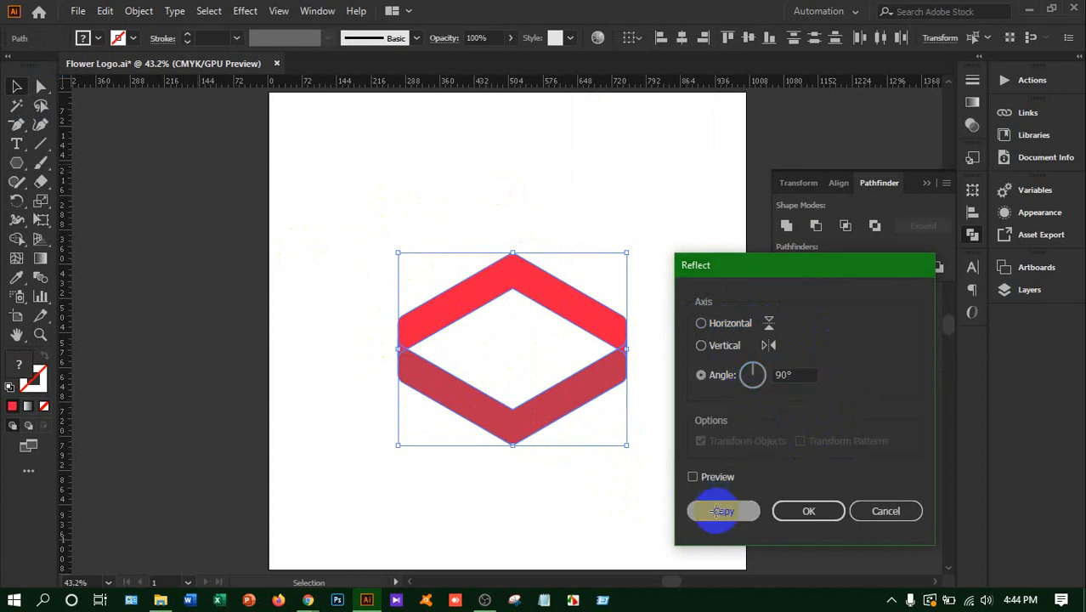
key(a)
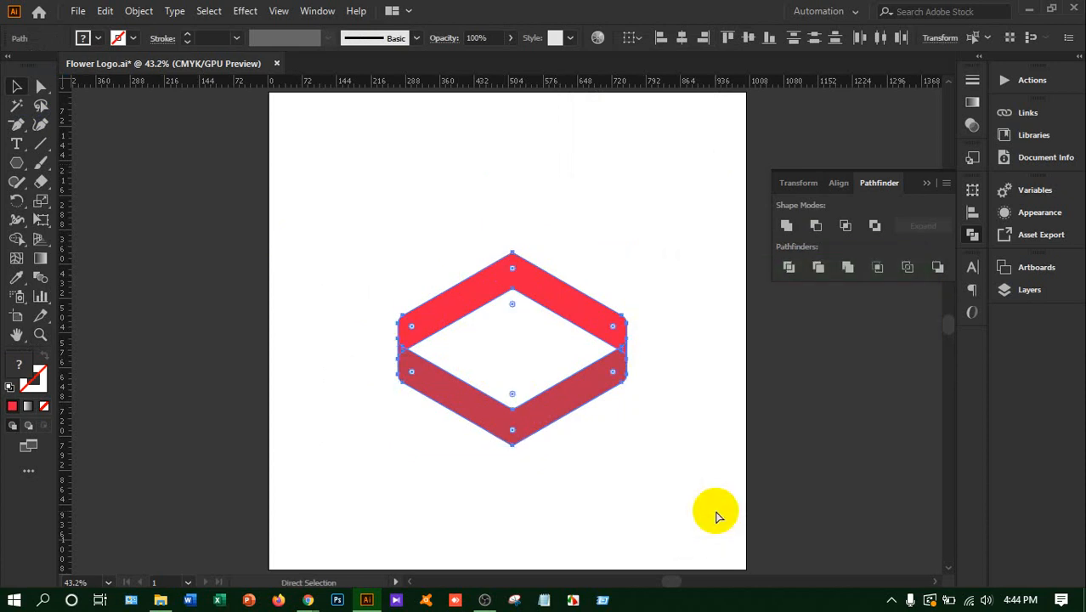
key(v)
Create a copy of both chevrons reflected across the horizontal axis
right_click(559, 293)
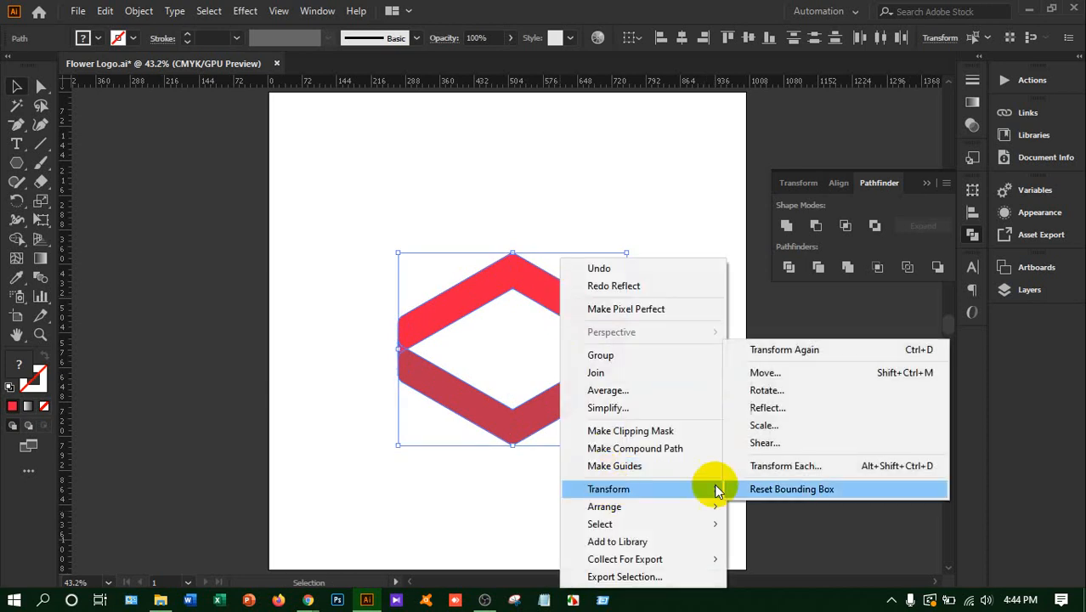
click(786, 406)
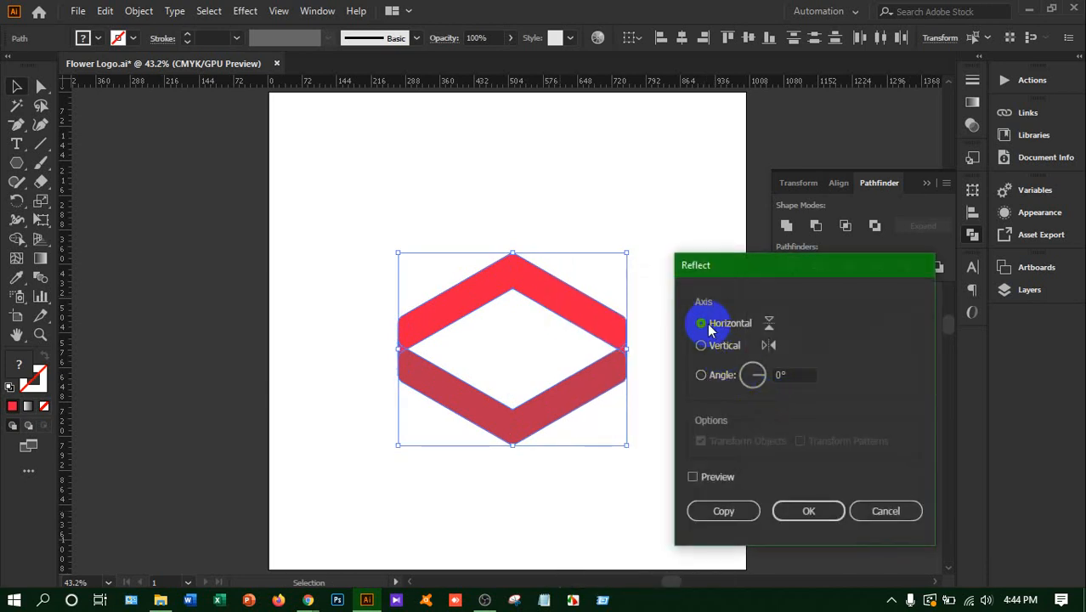
click(707, 506)
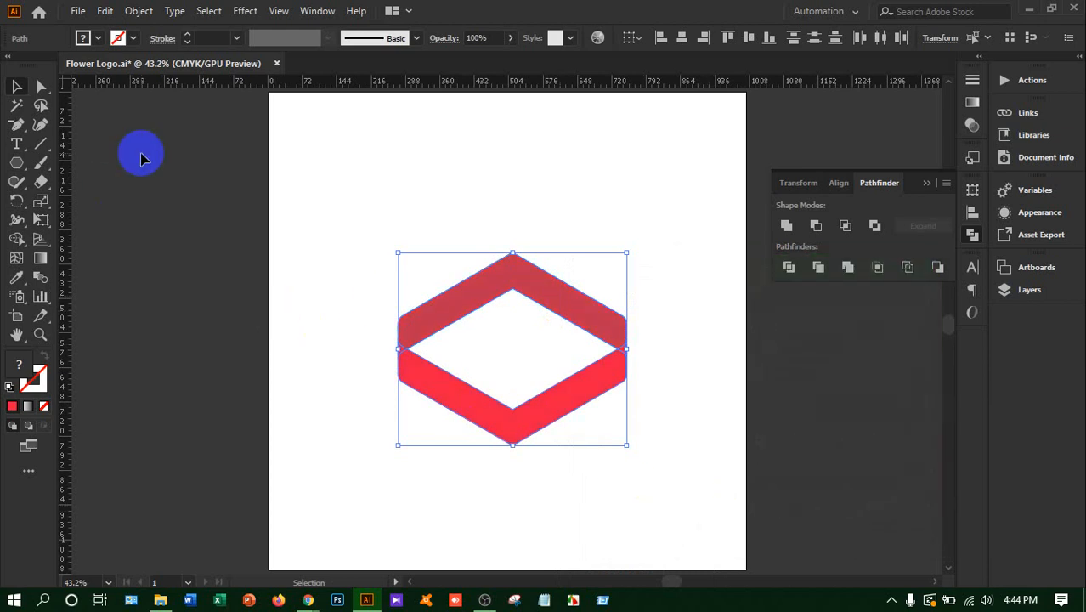
Move the reflected chevron pair straight down until its upper chevron interlocks with the V-shaped band above, leaving a small diamond gap between them
key(Down)
key(Down)
key(Down)
key(Down)
key(Down)
key(Down)
key(Down)
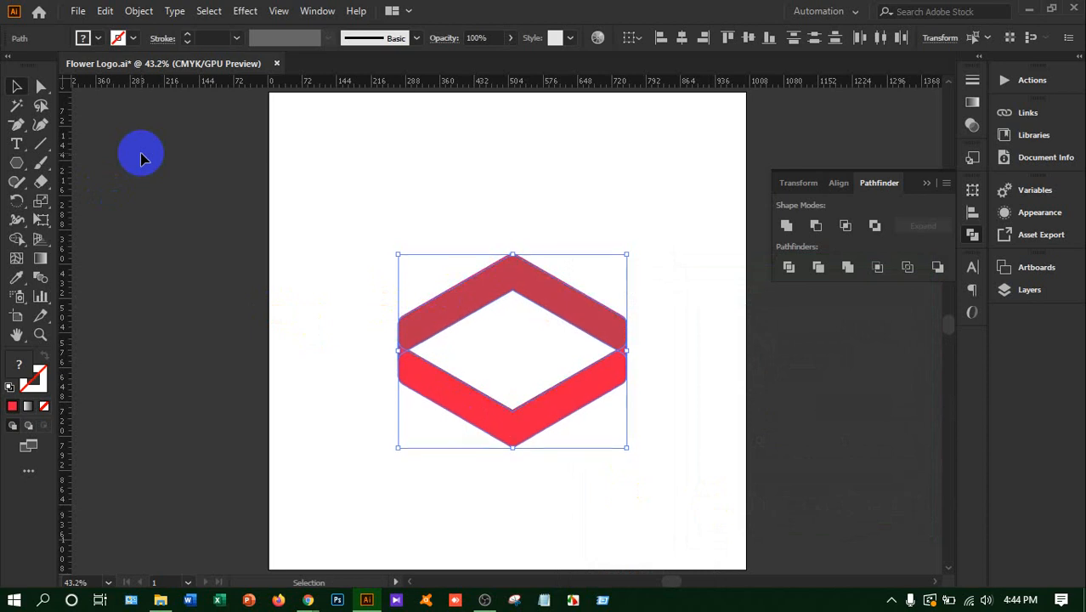
key(Down)
key(Down)
key(Down)
key(Down)
key(Down)
key(Down)
key(Down)
key(Down)
key(Down)
key(Down)
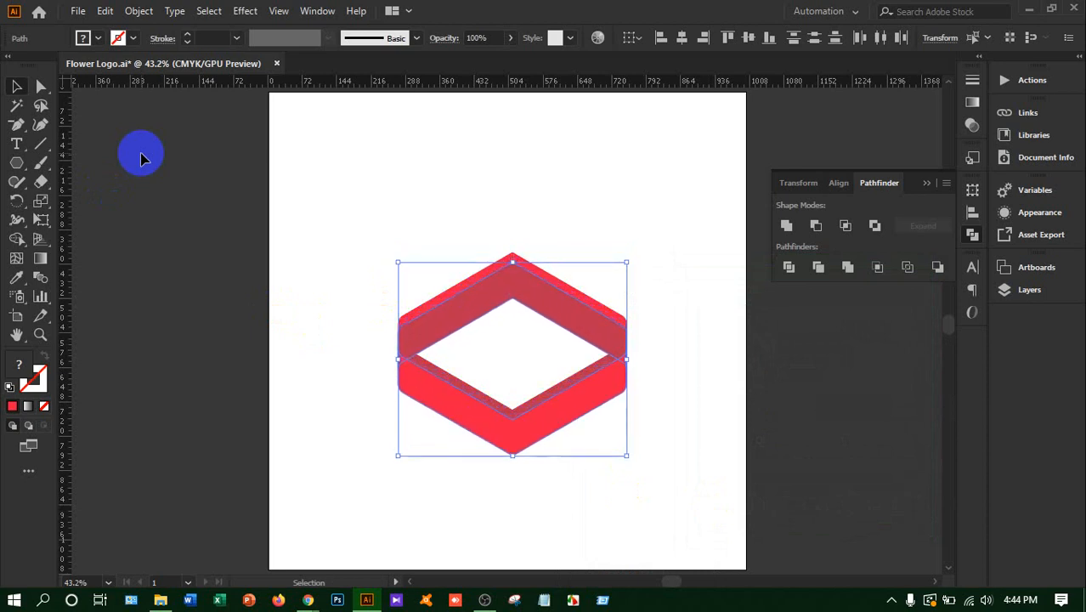
key(Down)
key(Down)
key(Down)
key(Down)
key(Down)
key(Down)
key(Down)
key(Down)
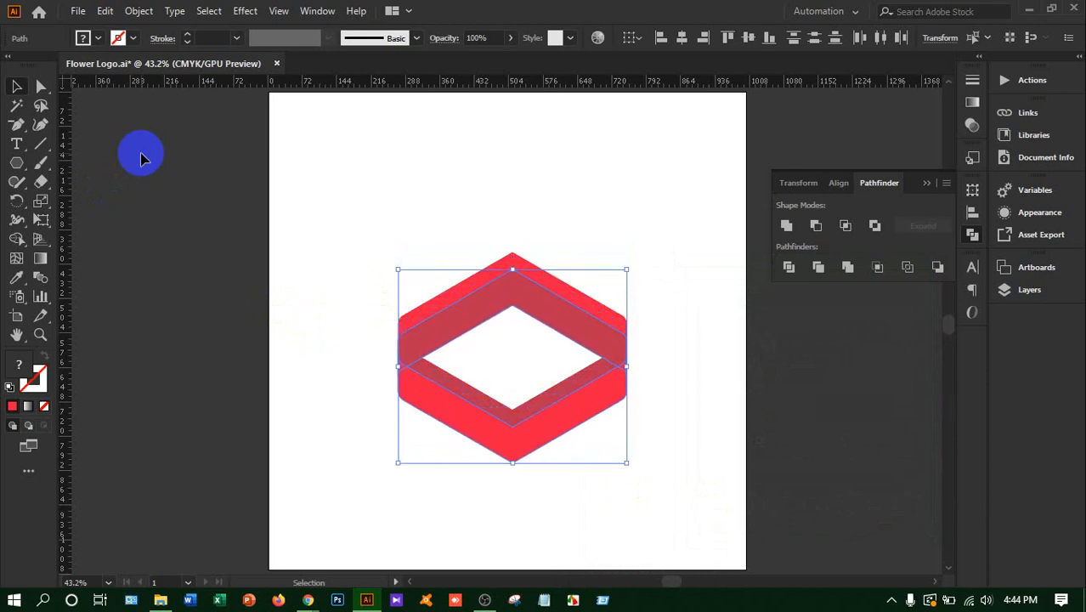
key(Down)
key(Down)
key(Down)
key(Down)
key(Down)
key(Down)
key(Down)
key(Down)
key(Down)
key(Down)
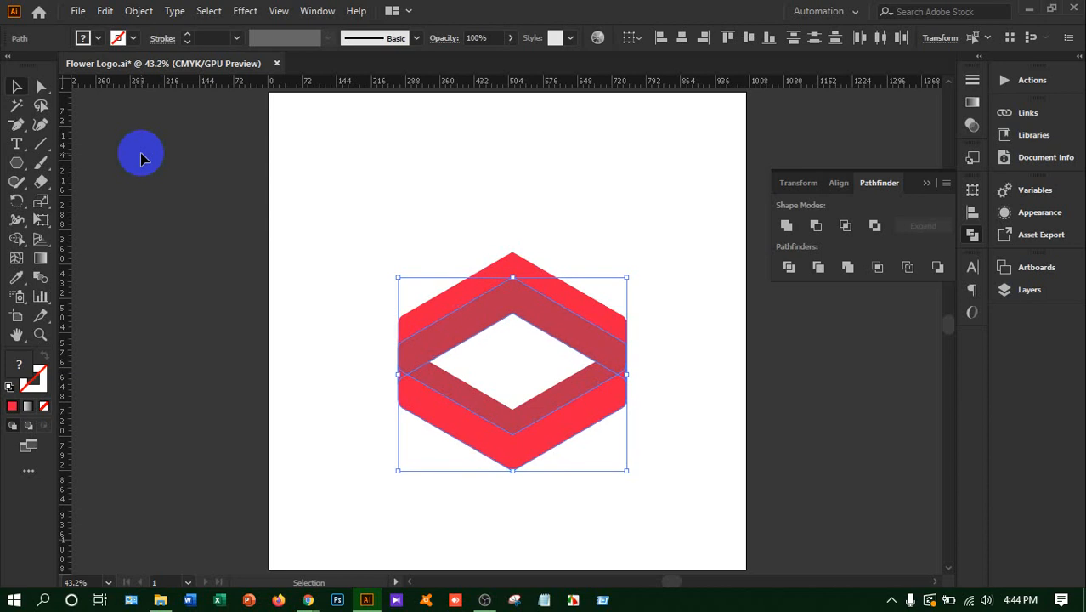
key(Down)
key(Down)
key(Down)
key(Down)
key(Down)
key(Down)
key(Down)
key(Down)
key(Down)
key(Down)
key(Down)
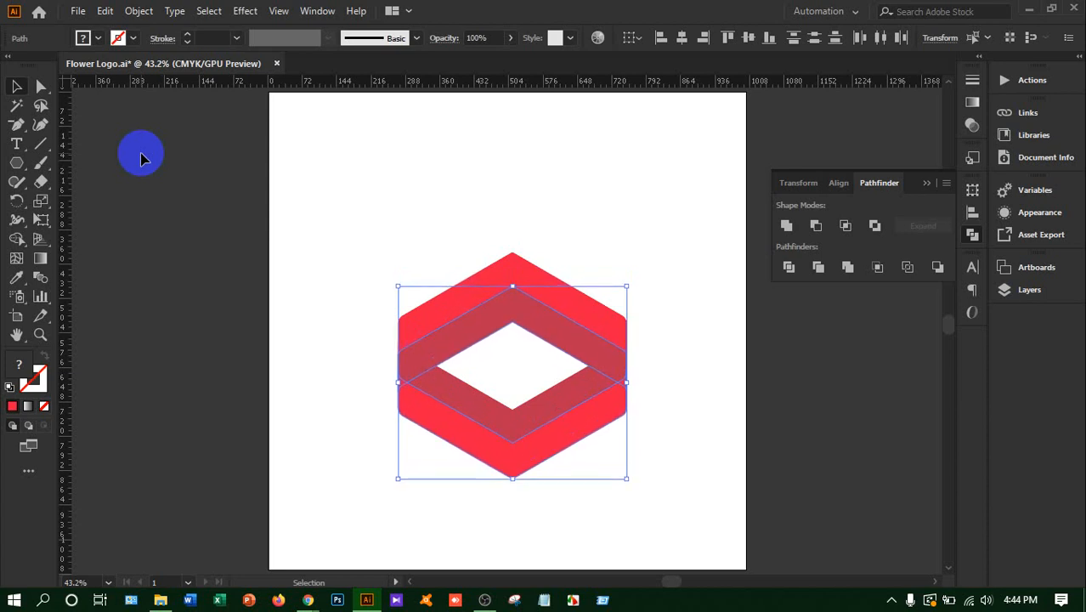
key(Down)
key(Down)
key(Down)
key(Down)
key(Down)
key(Down)
key(Down)
key(Down)
key(Down)
key(Down)
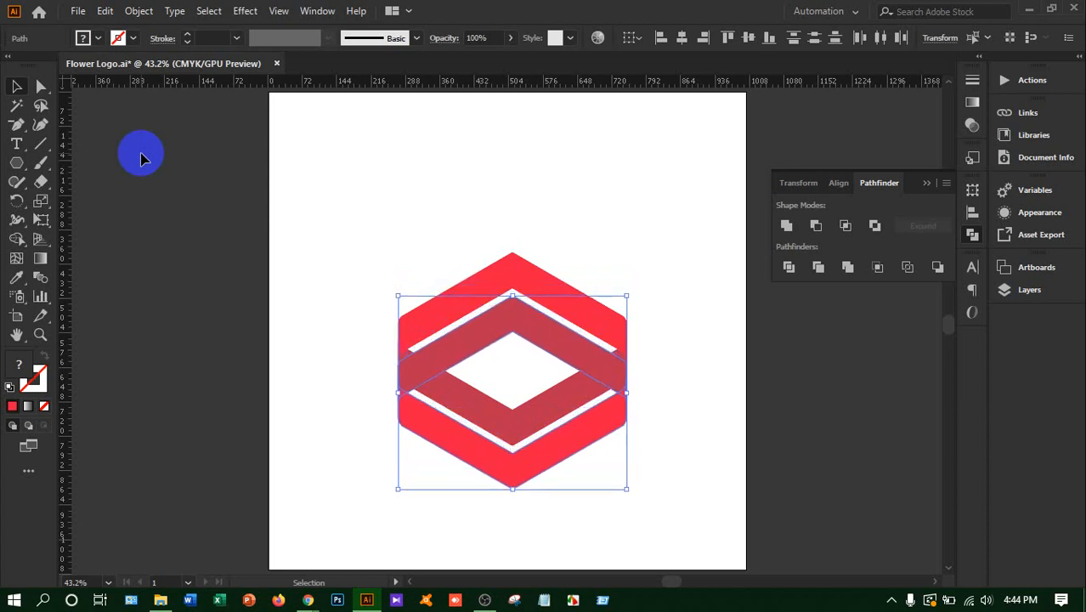
key(Down)
key(Down)
key(Down)
key(Down)
key(Down)
key(Down)
key(Down)
key(Down)
key(Down)
key(Down)
key(Down)
key(Down)
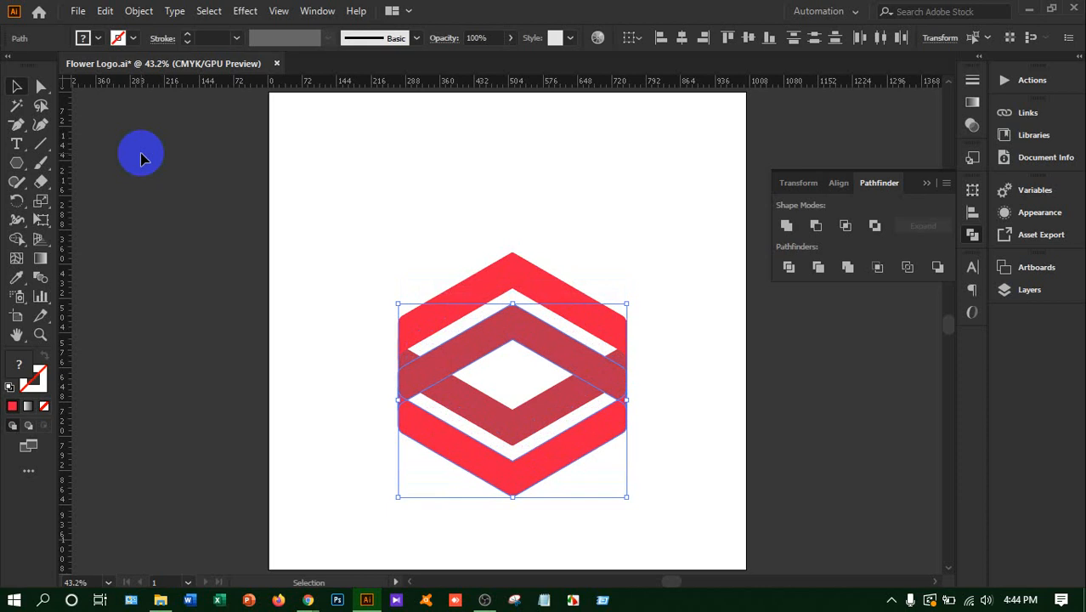
key(Down)
key(Down)
key(Down)
key(Down)
key(Down)
key(Down)
key(Down)
key(Down)
key(Down)
key(Down)
key(Down)
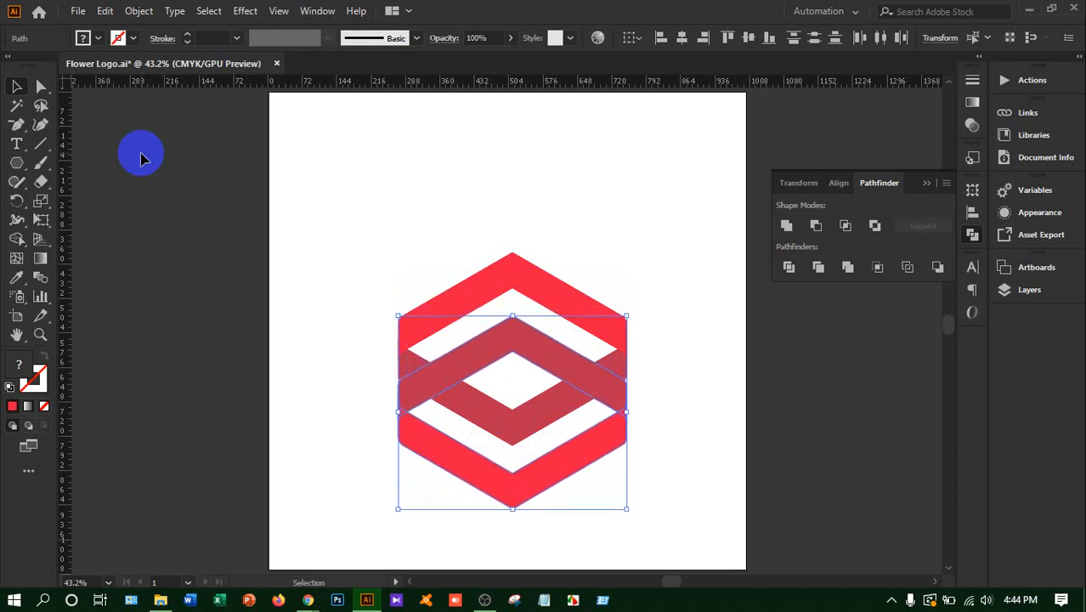
key(Down)
key(Down)
key(Down)
key(Down)
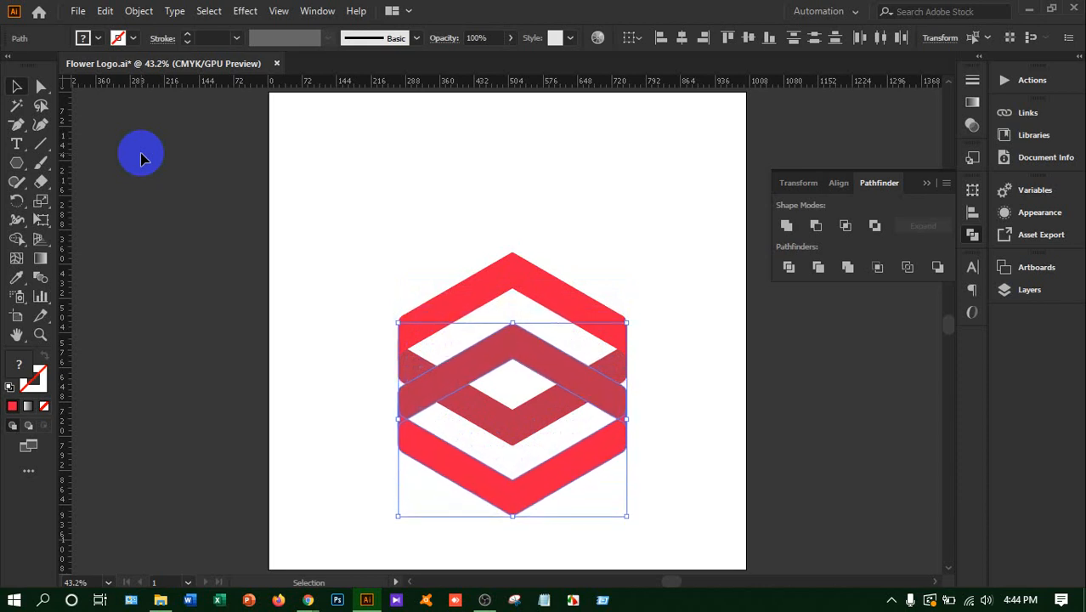
key(Down)
key(Down)
key(Down)
key(Down)
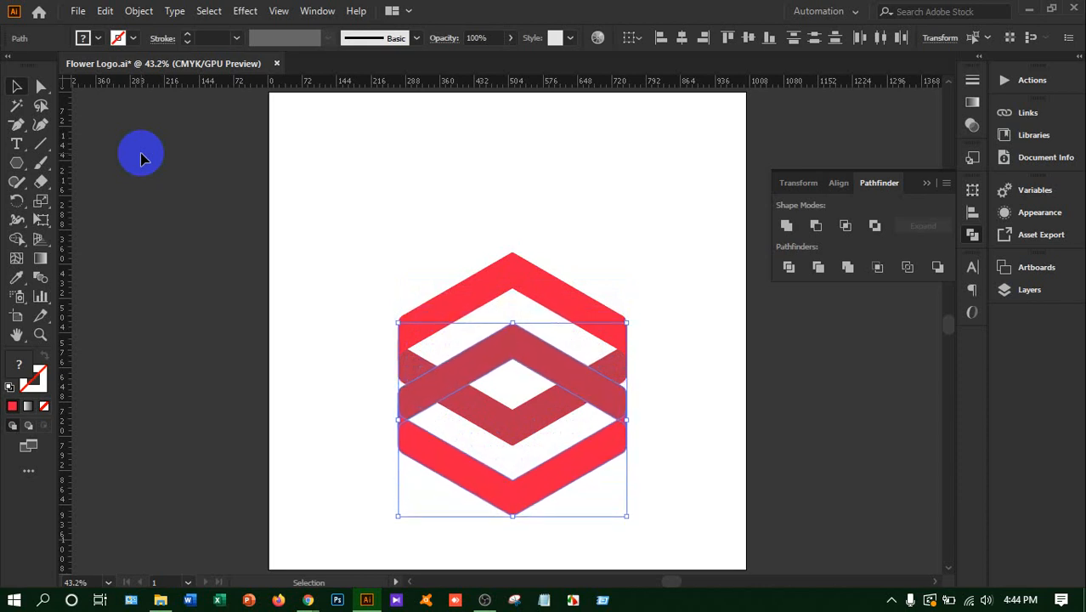
key(Down)
key(Down)
key(Down)
key(Down)
key(Down)
key(Down)
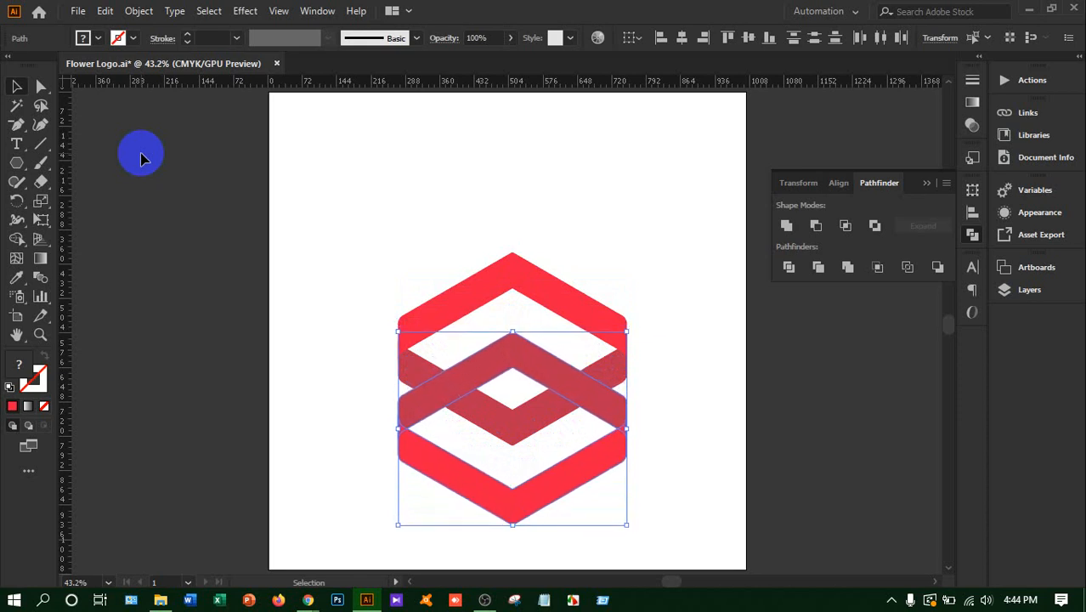
click(320, 292)
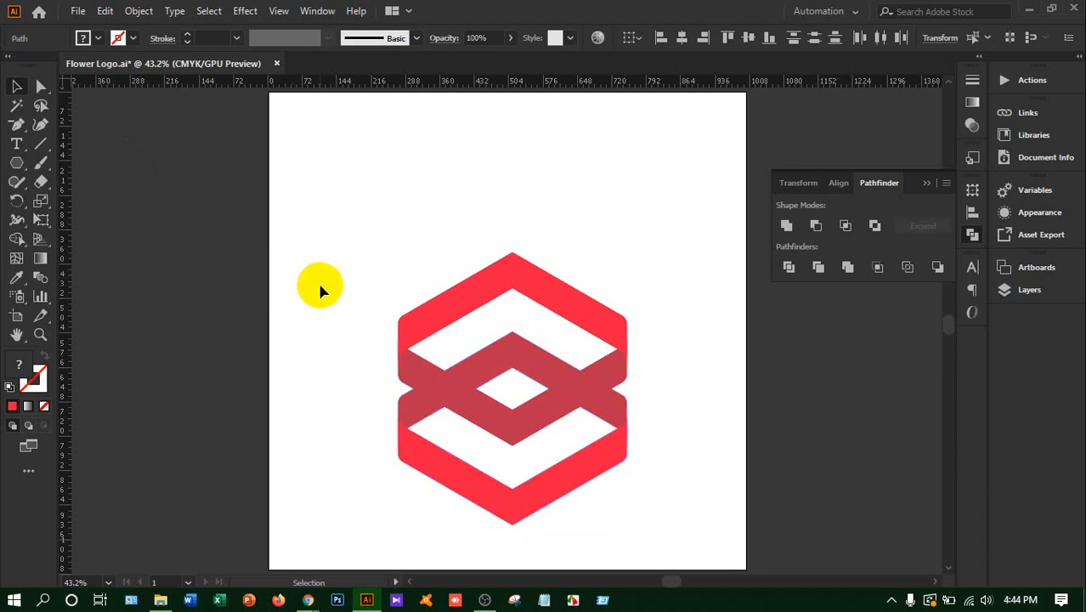
Recolour the upper chevron of the moved pair dark red, picking 6D001A as its fill colour
click(453, 386)
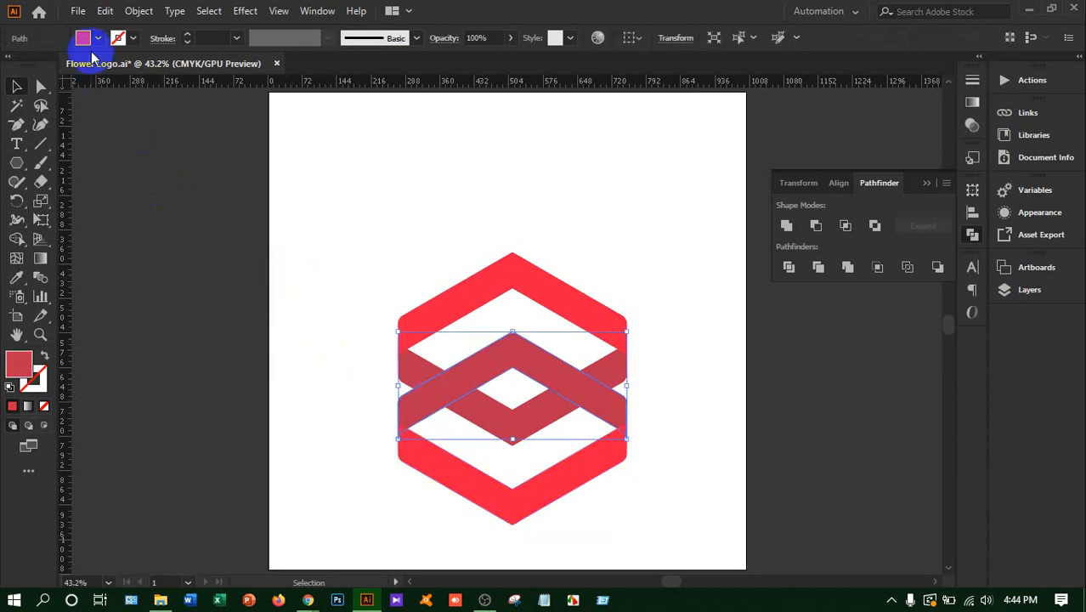
double_click(19, 363)
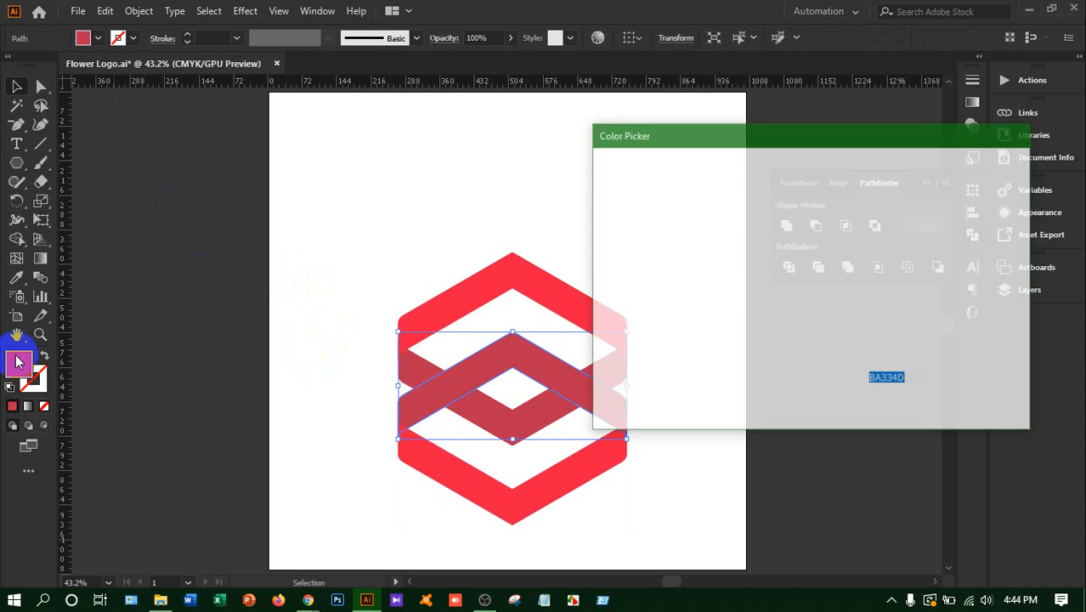
click(804, 285)
mouse_move(809, 284)
mouse_down()
mouse_move(823, 291)
mouse_move(807, 296)
mouse_up()
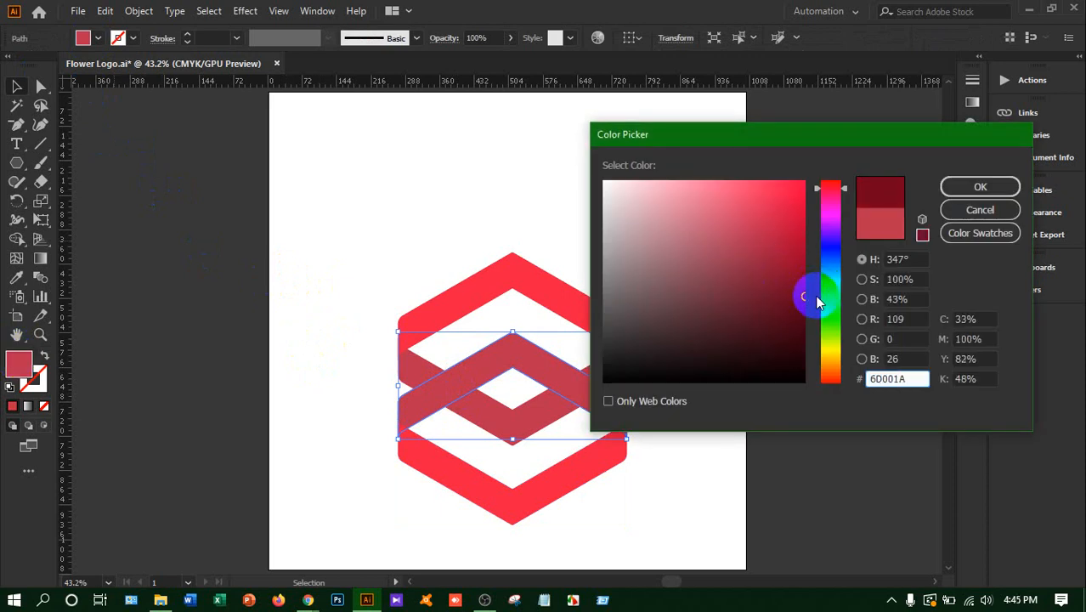
click(994, 187)
click(329, 276)
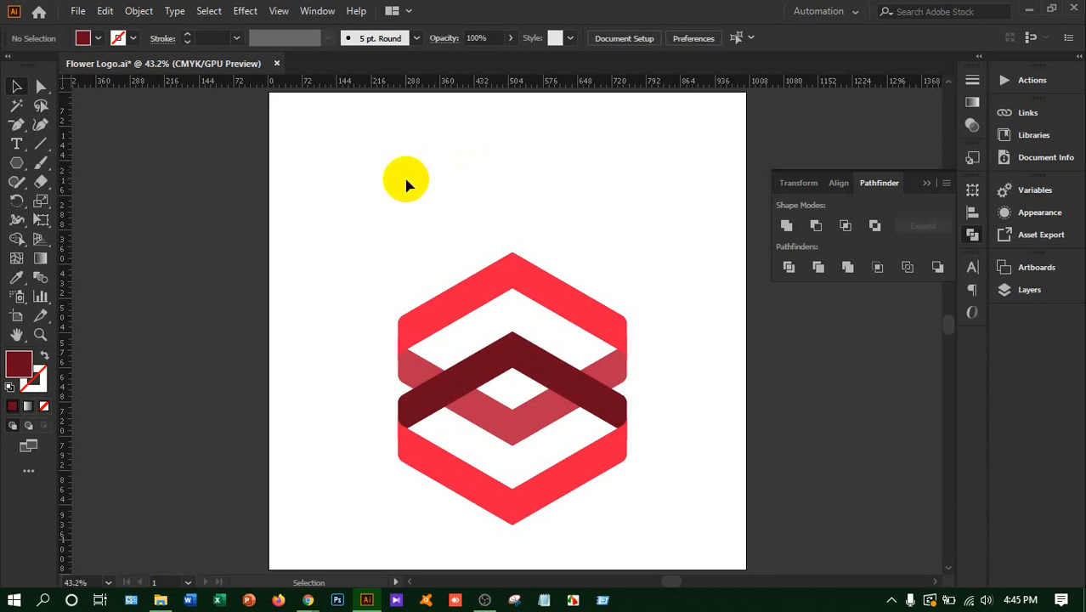
With Shape Builder on all four bands, merge the left crossing into the muted-red V band and the right crossing into the dark chevron
click(13, 88)
drag(323, 244, 650, 528)
scroll(672, 475, down, 7)
scroll(672, 476, up, 4)
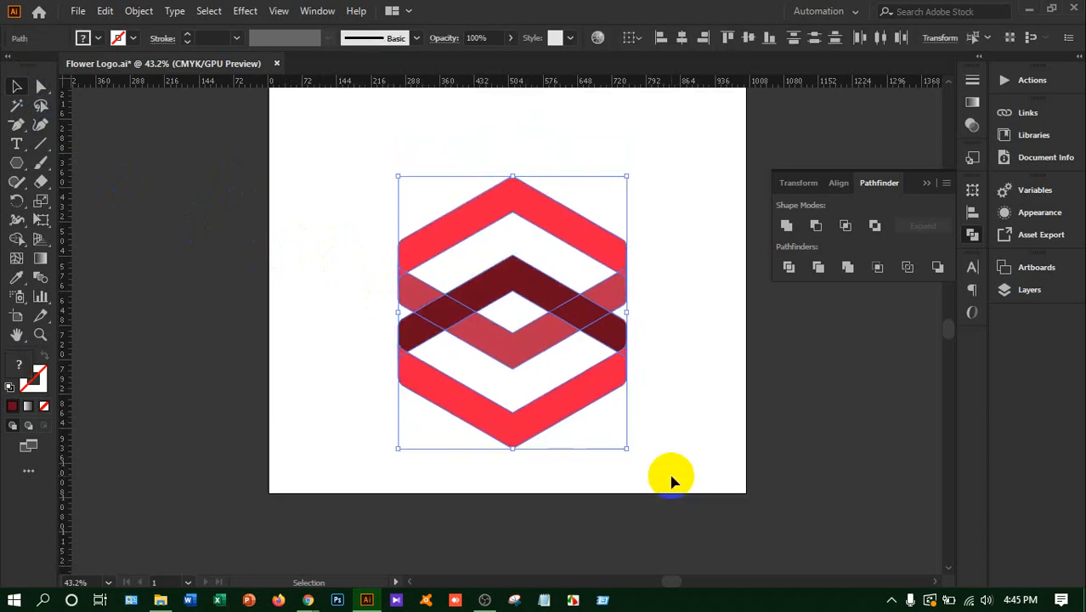
scroll(671, 476, up, 1)
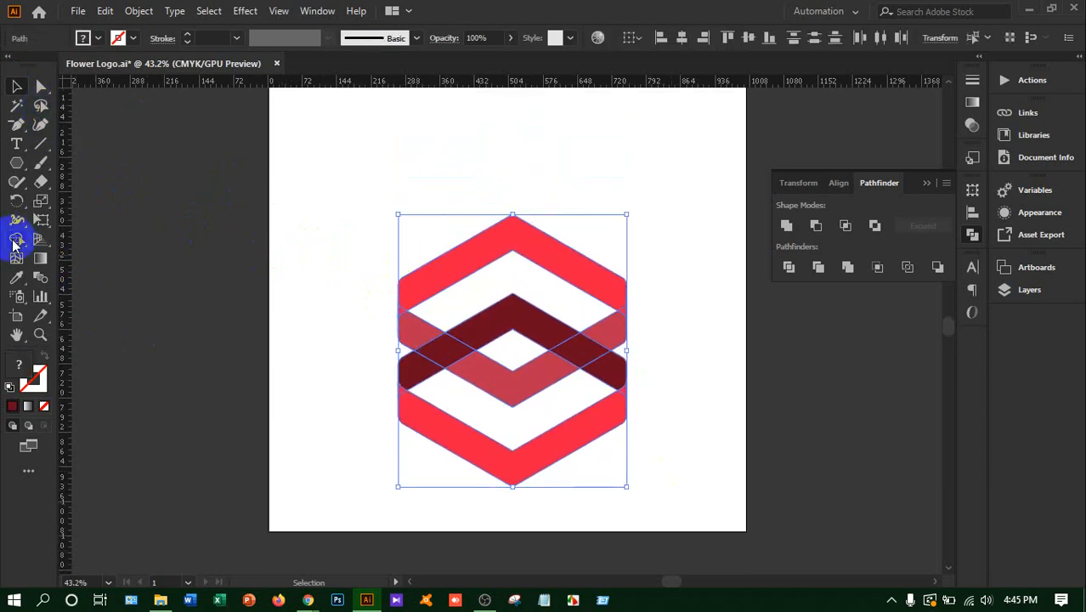
drag(15, 244, 68, 239)
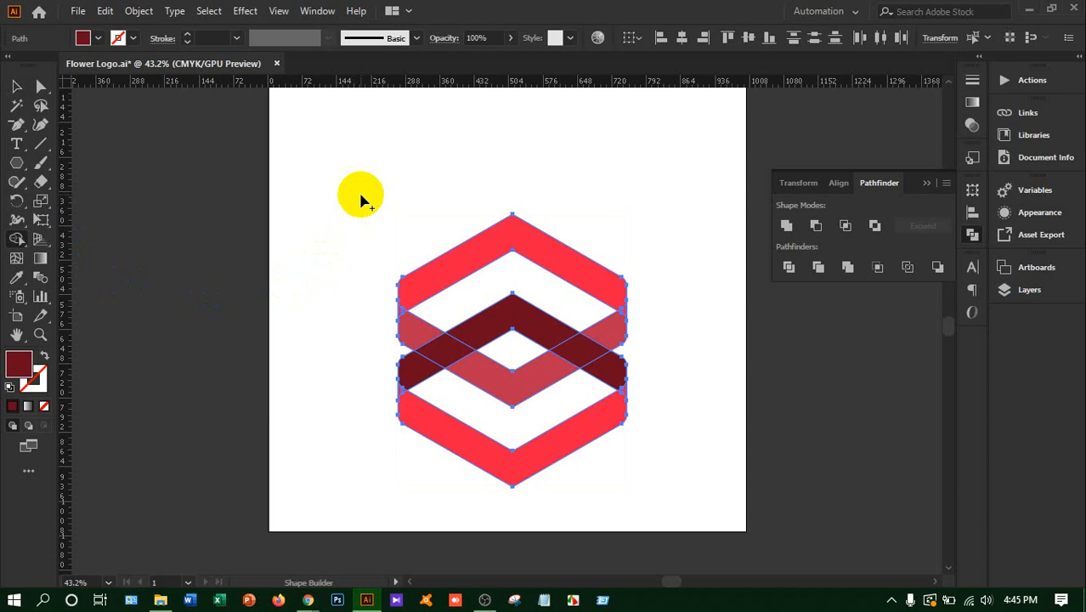
drag(424, 279, 470, 374)
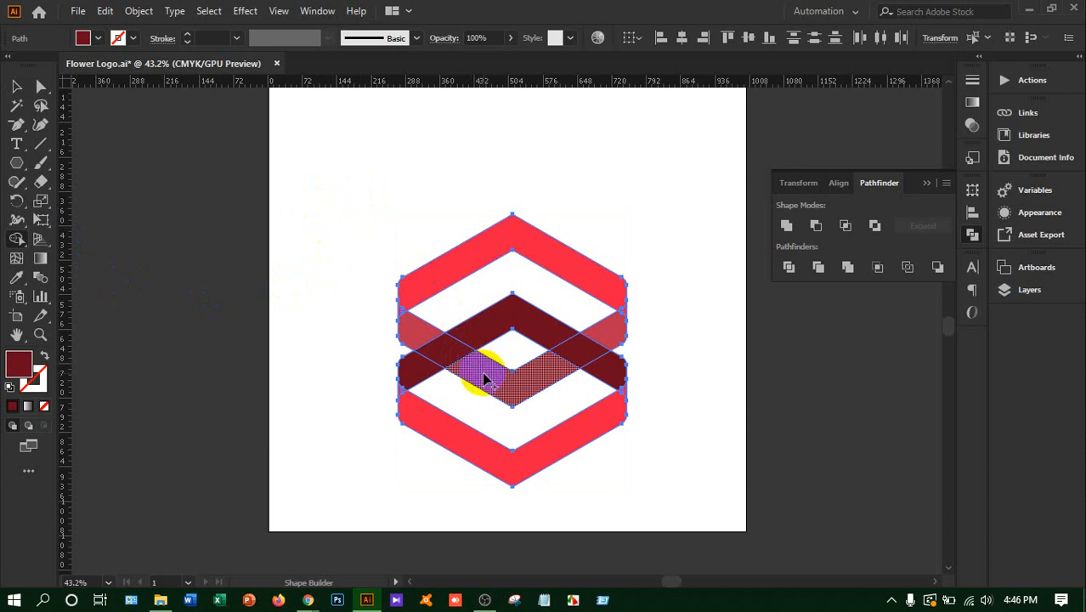
drag(483, 378, 419, 340)
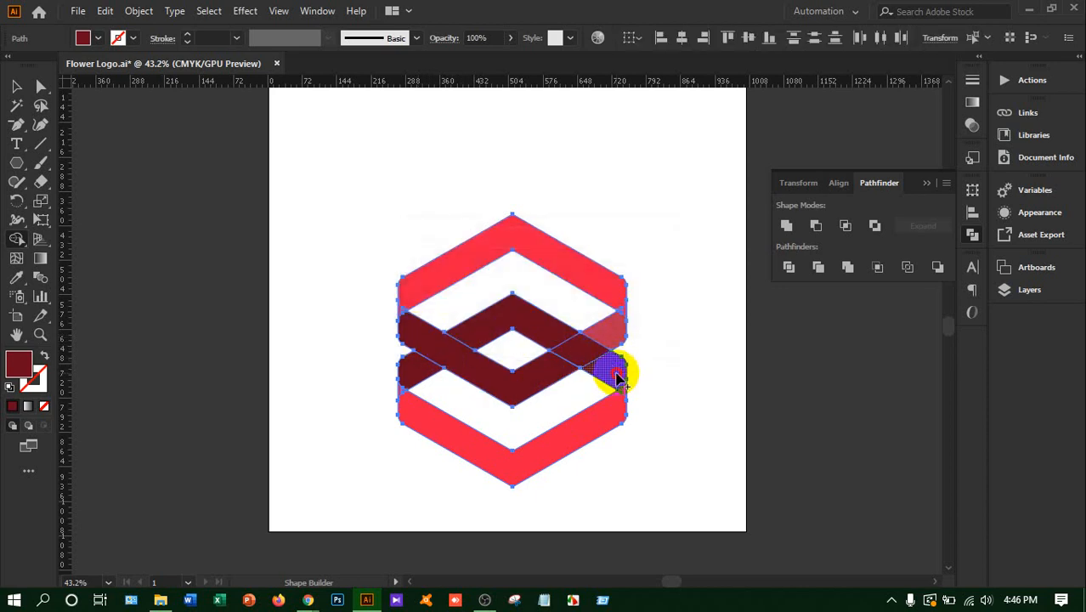
drag(618, 380, 546, 340)
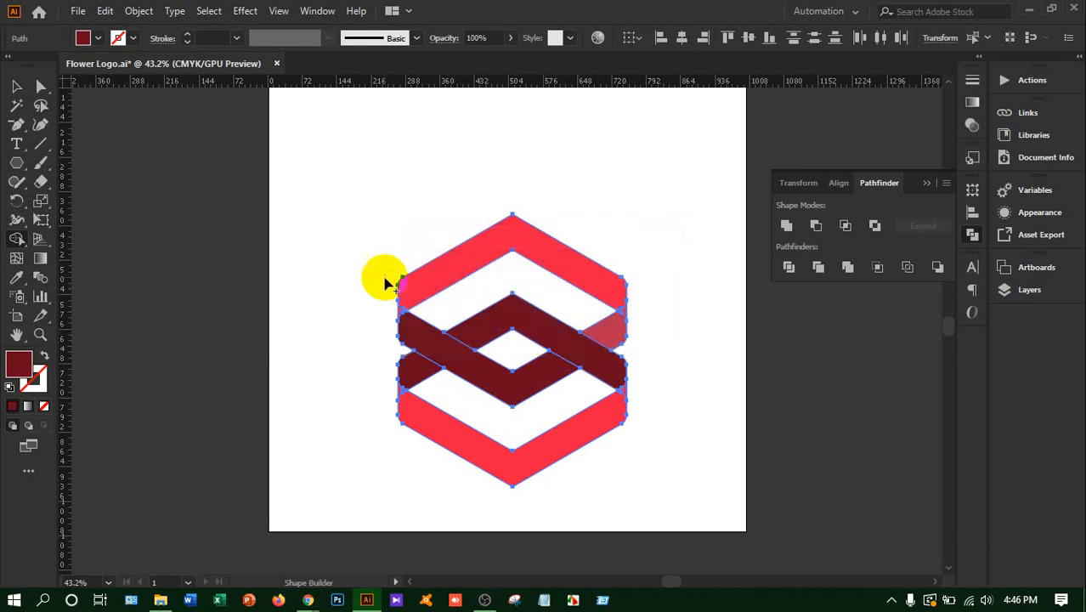
click(18, 88)
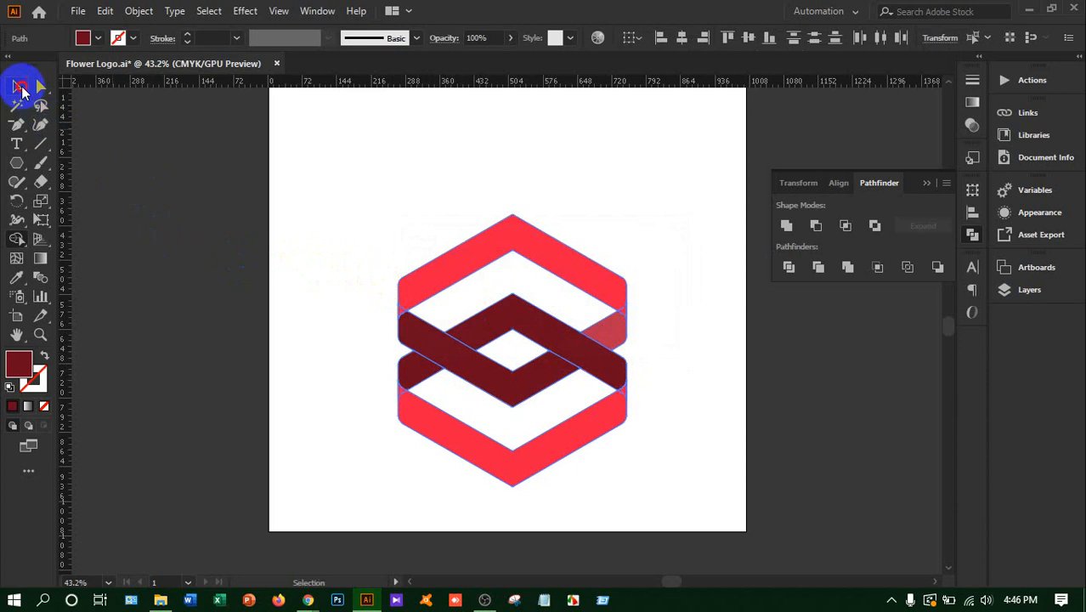
click(270, 338)
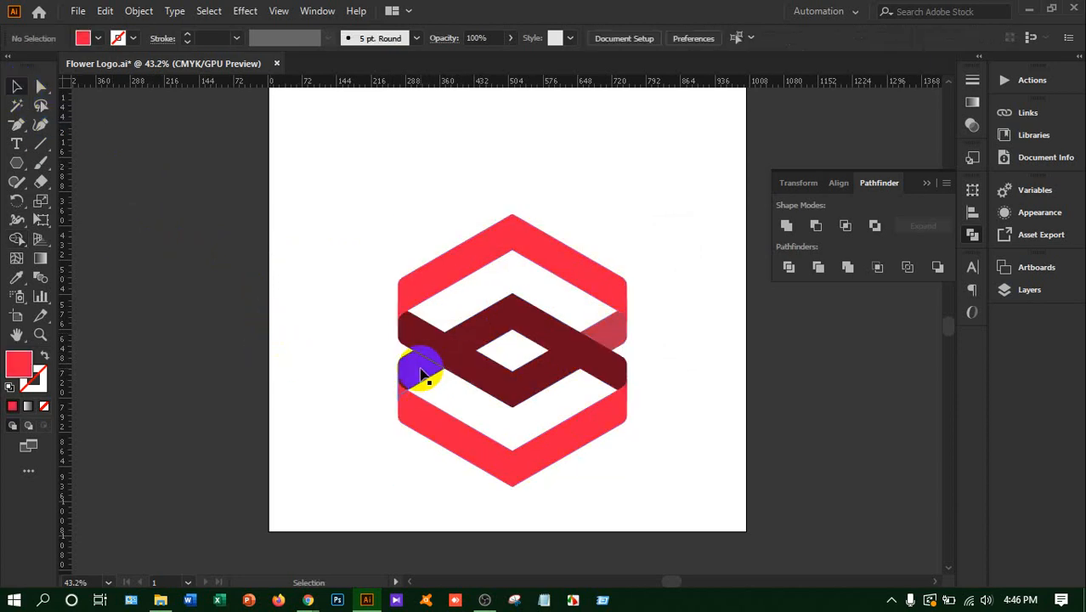
Unite the dark chevron with its separate lower-left end piece using Pathfinder
click(419, 374)
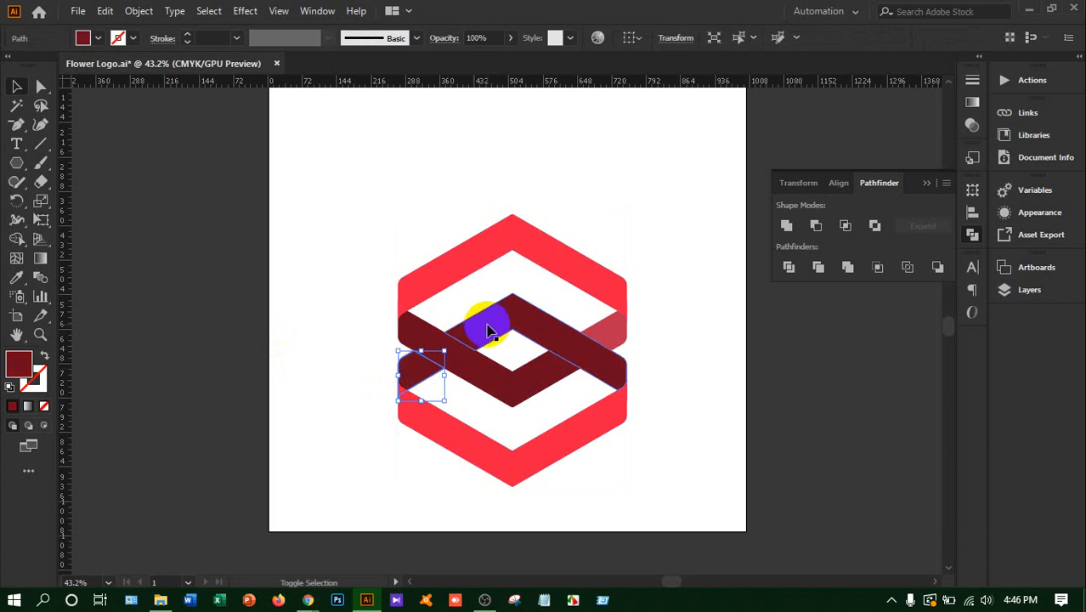
shift+click(490, 330)
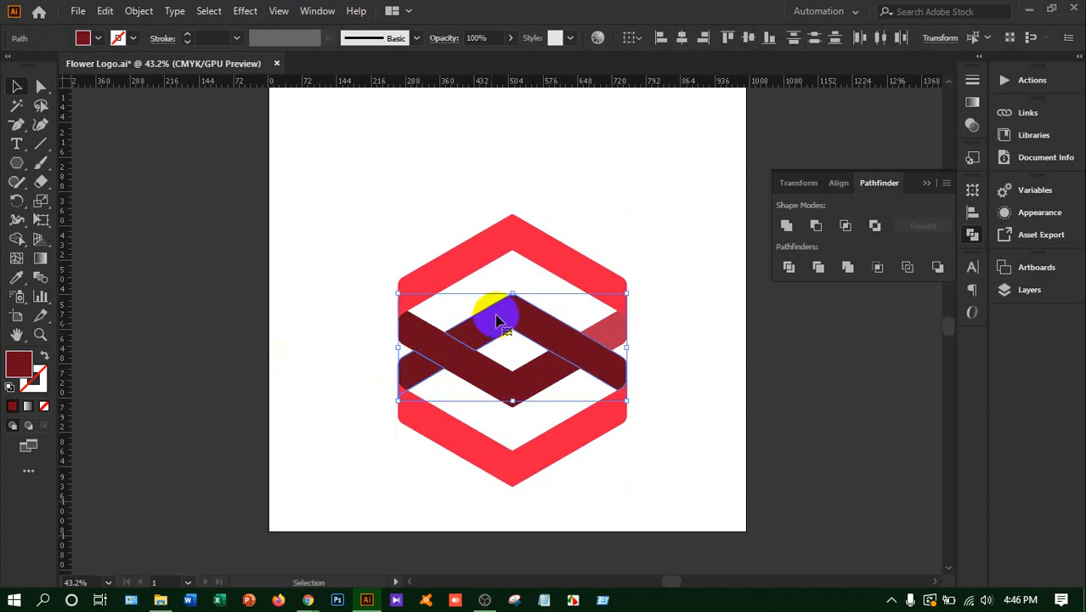
click(787, 226)
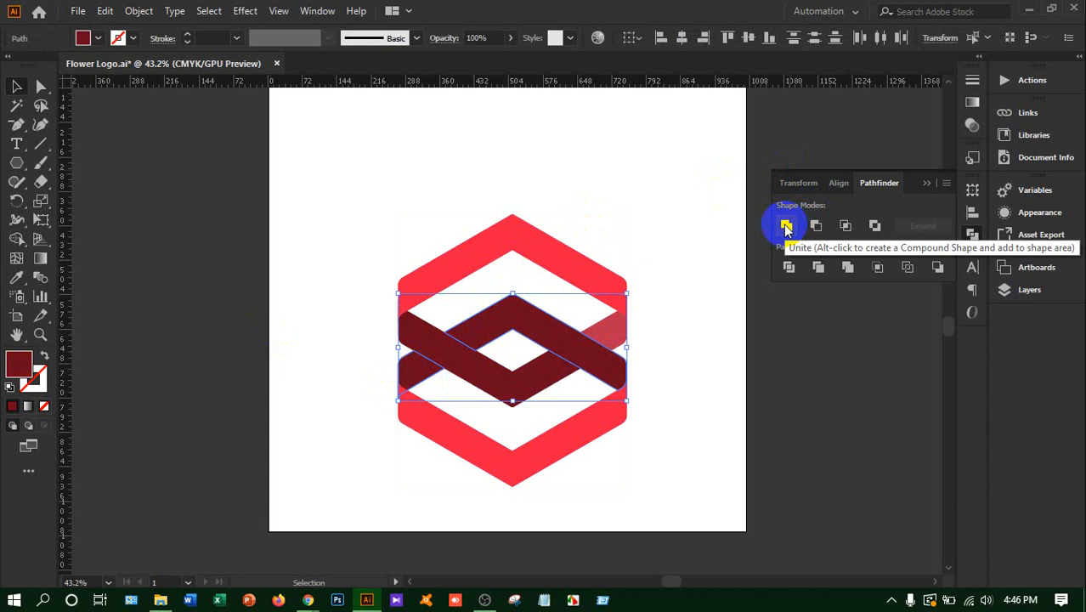
click(786, 226)
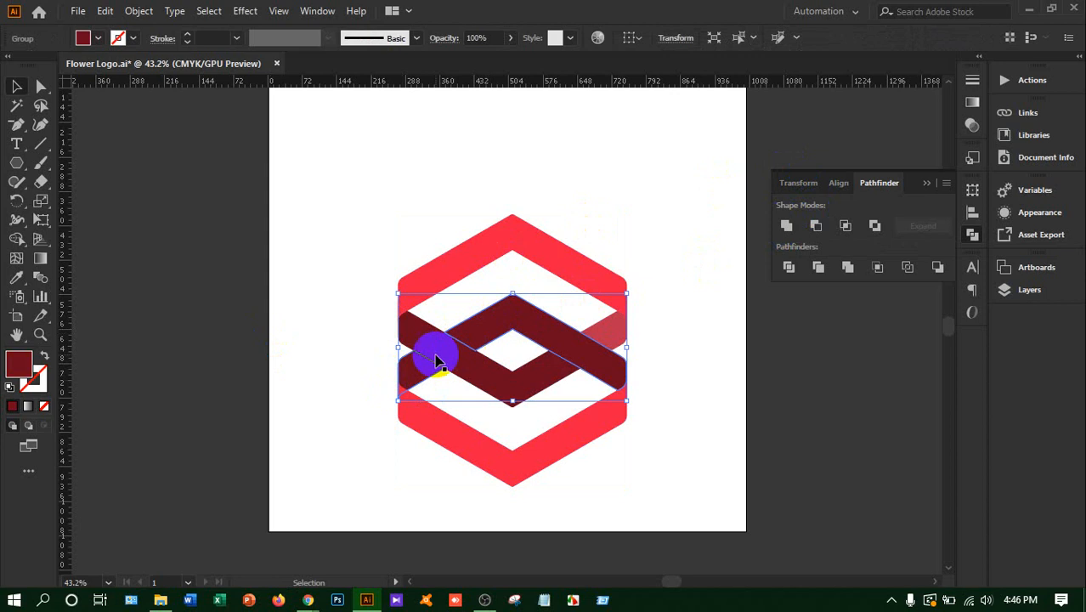
click(633, 454)
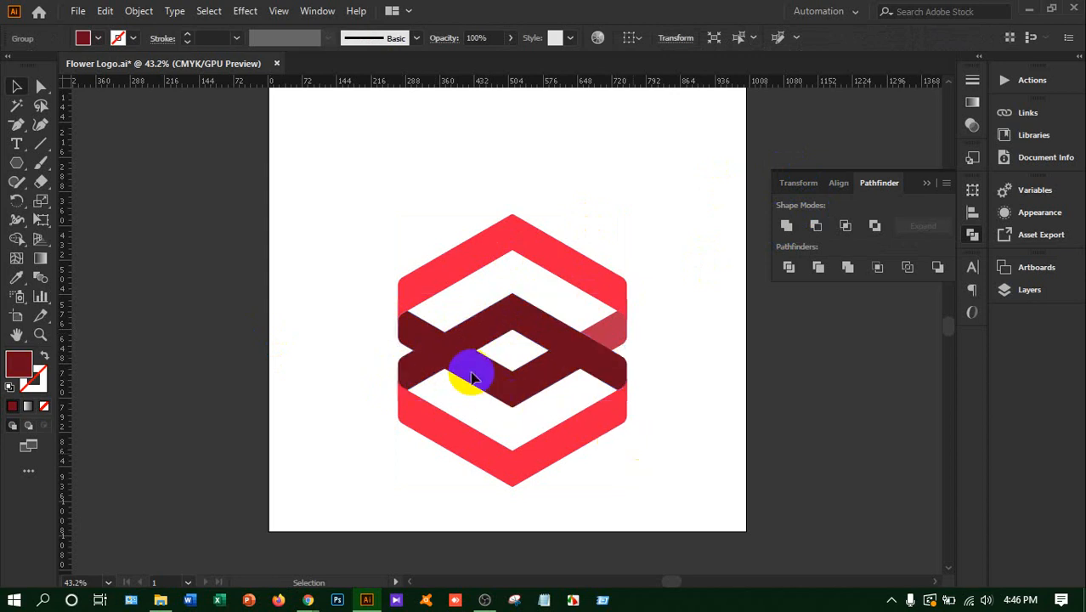
Unite the V-shaped band with its muted-red right end piece so the whole band takes the lighter colour
click(461, 361)
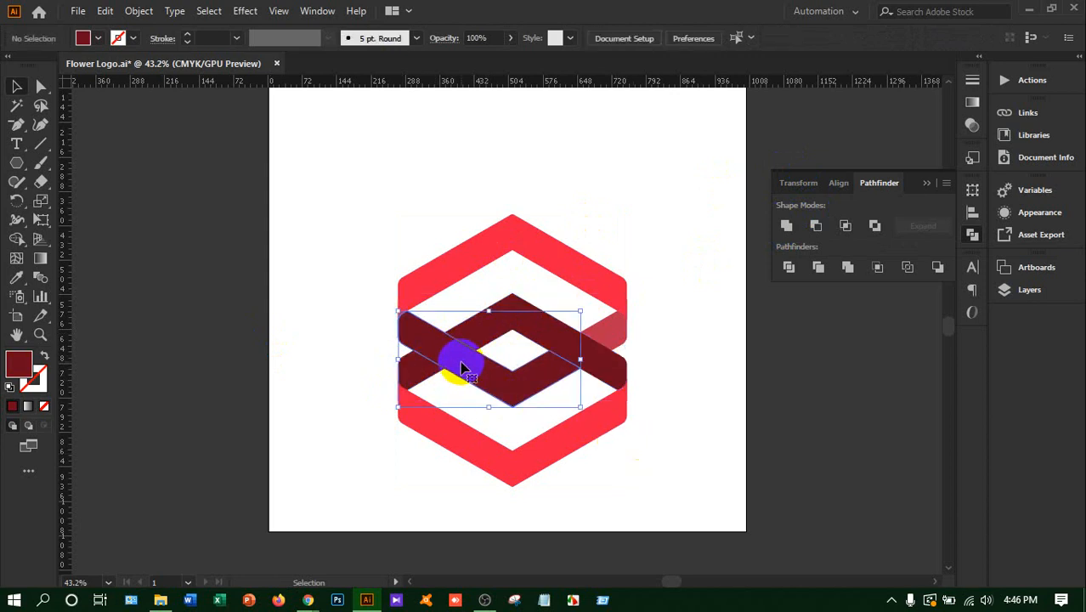
shift+click(603, 336)
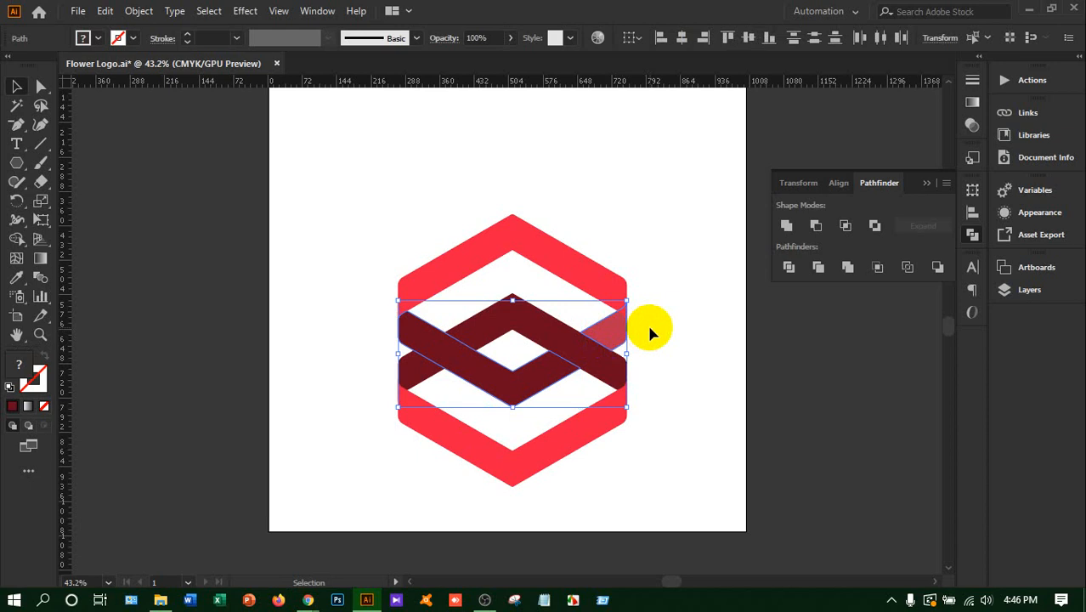
click(785, 225)
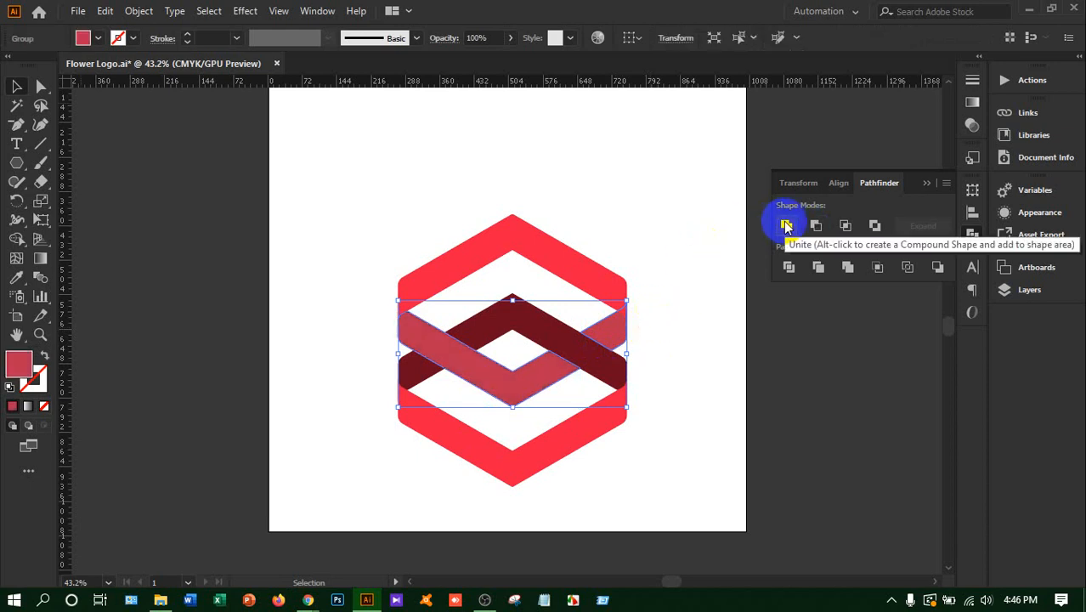
click(661, 403)
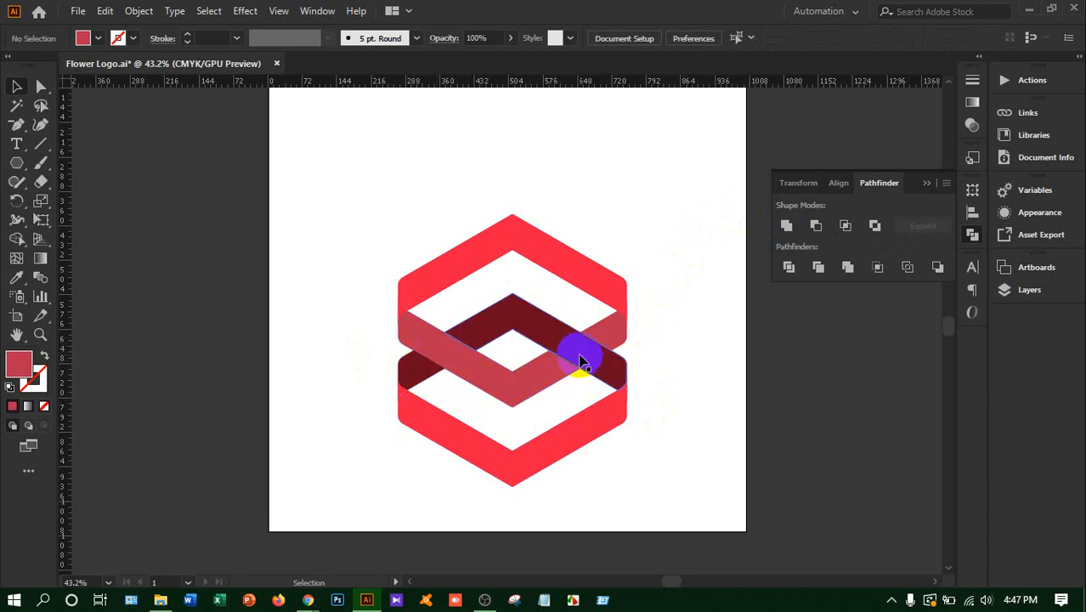
click(589, 355)
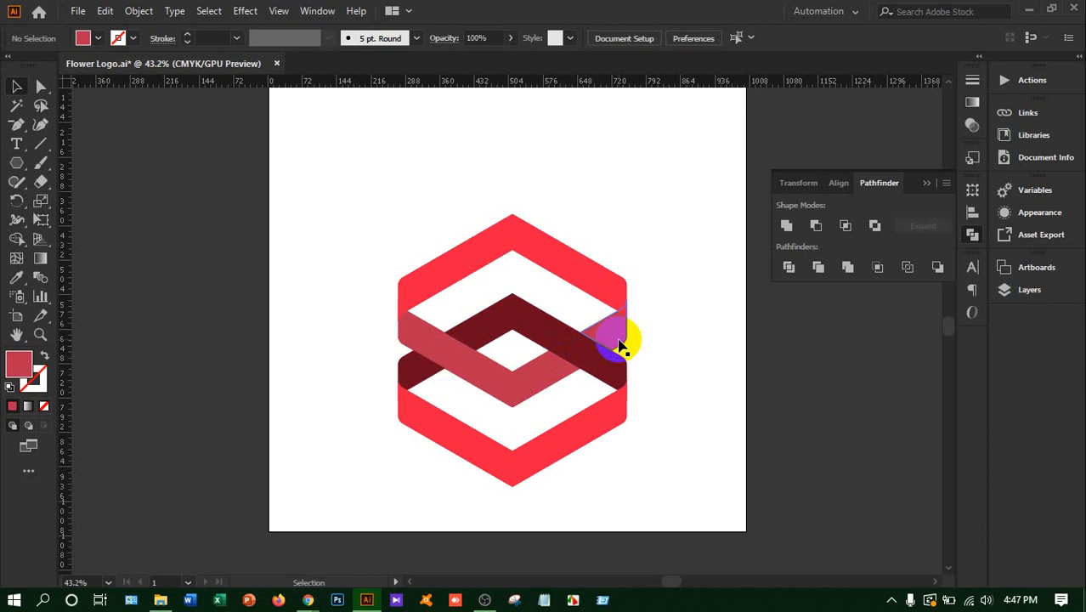
click(425, 373)
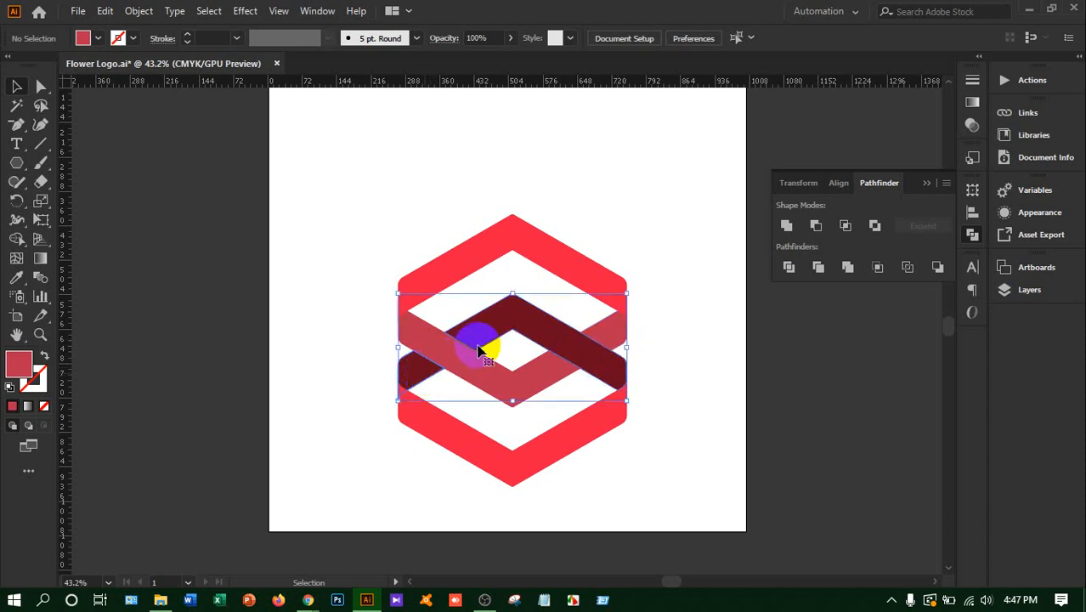
click(656, 345)
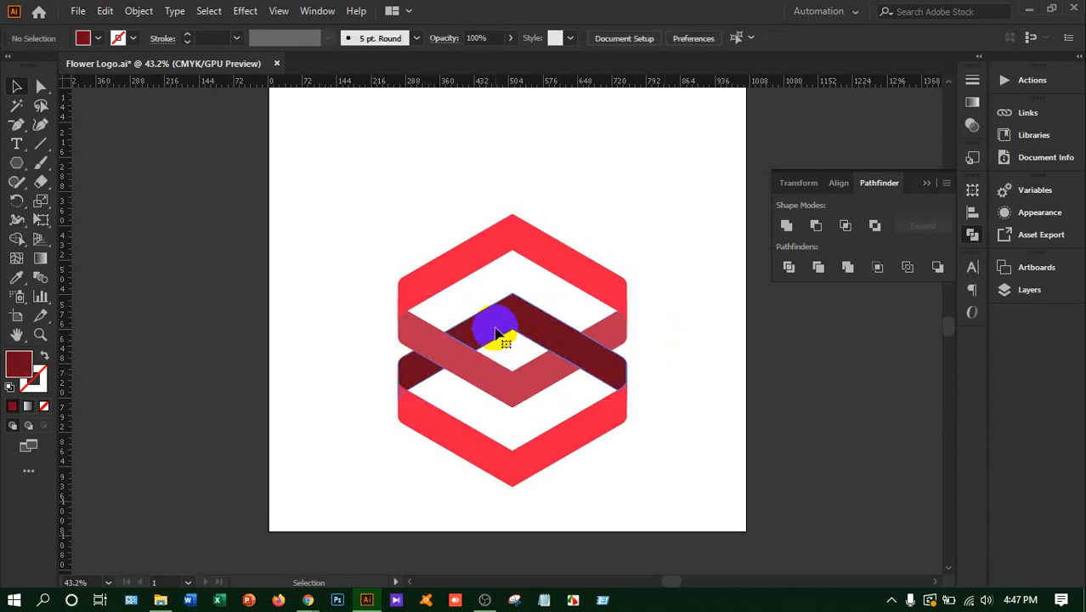
Fill the dark red chevron band with the default white-to-black linear gradient
click(496, 334)
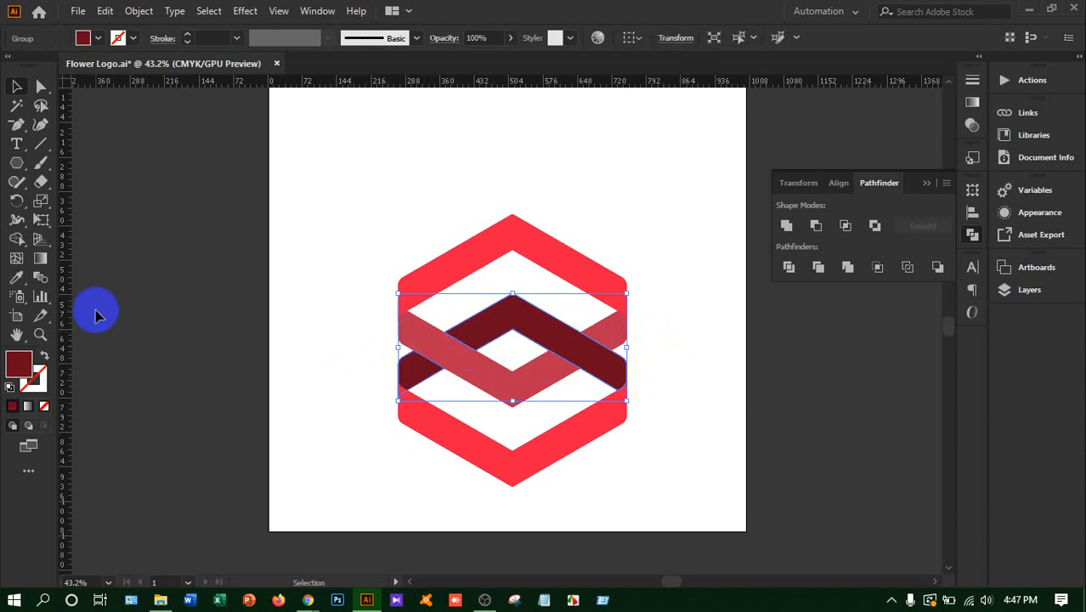
click(41, 259)
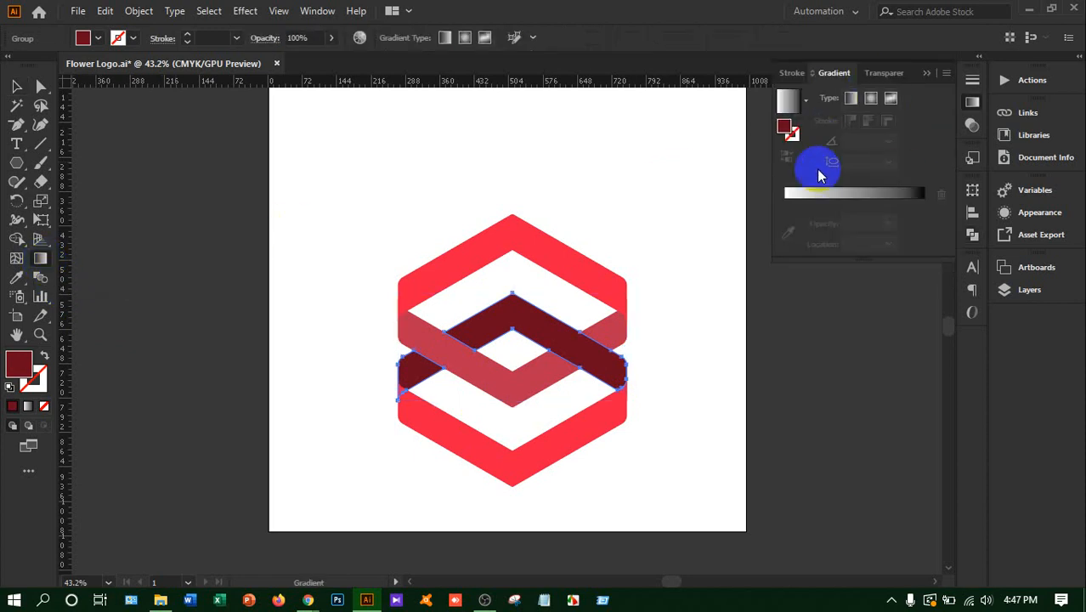
click(317, 11)
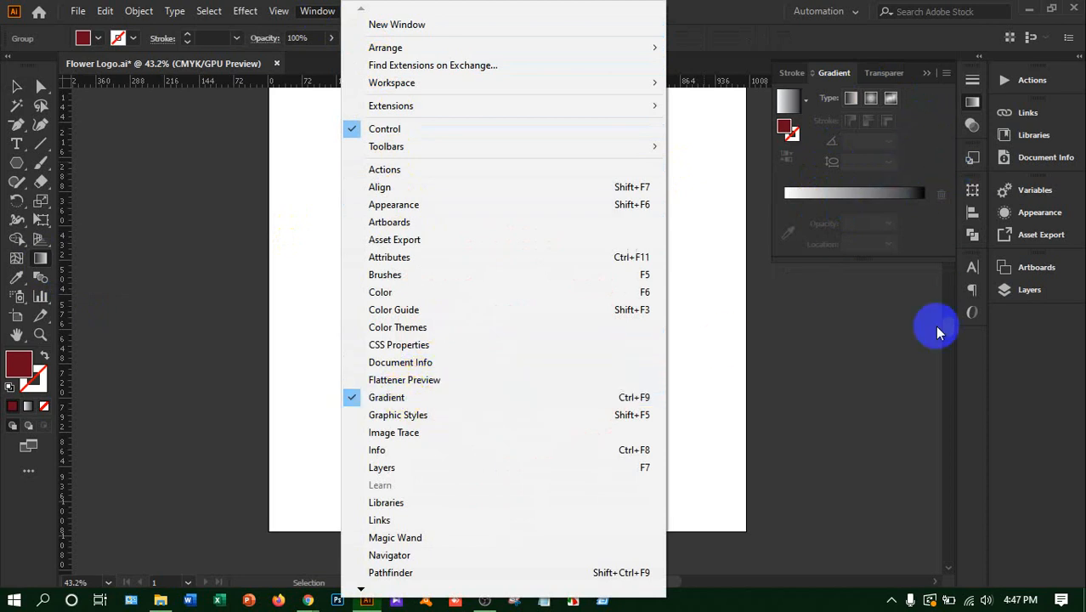
click(892, 363)
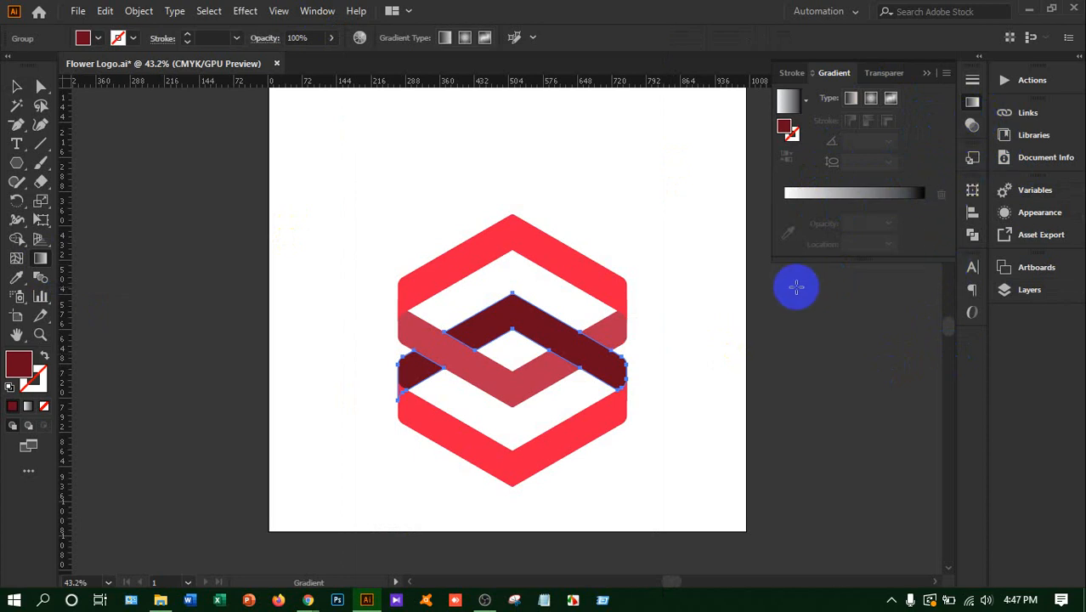
click(850, 197)
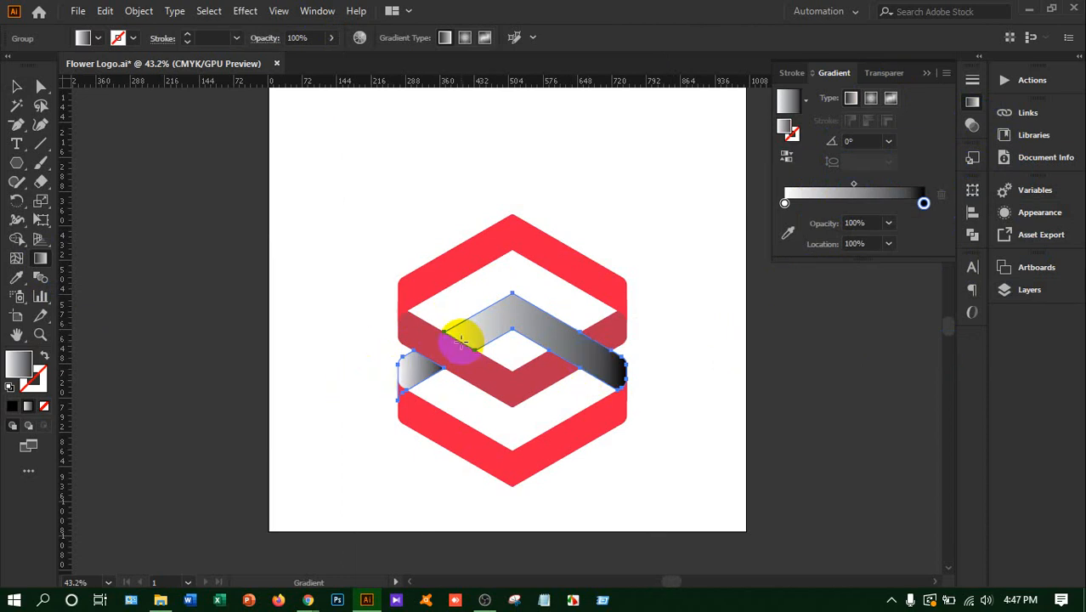
drag(459, 340, 423, 368)
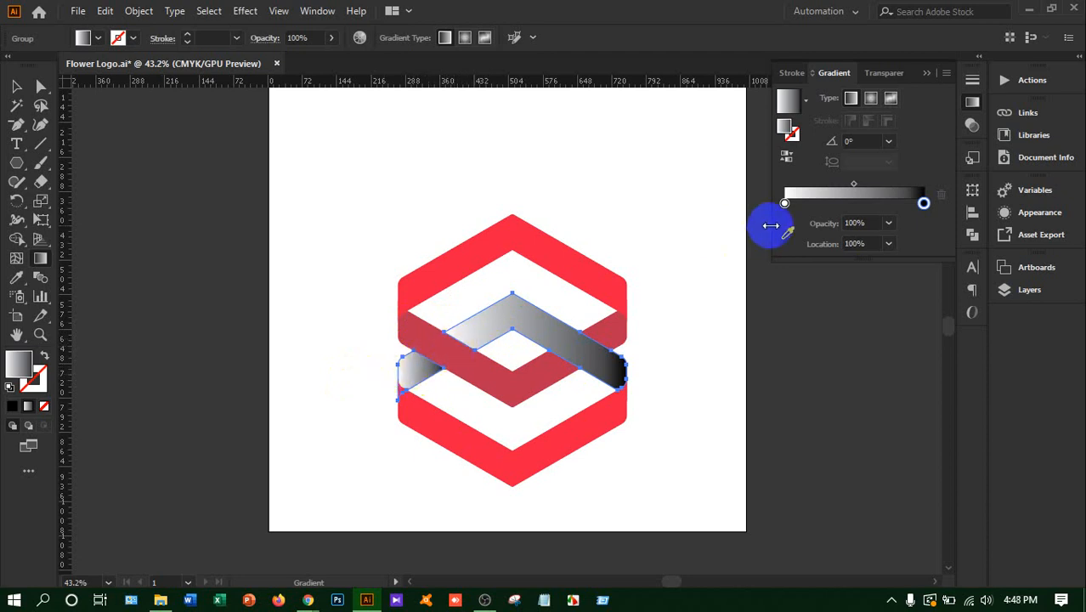
Recolour the starting stop of the dark chevron's gradient to a deep dark red
click(784, 204)
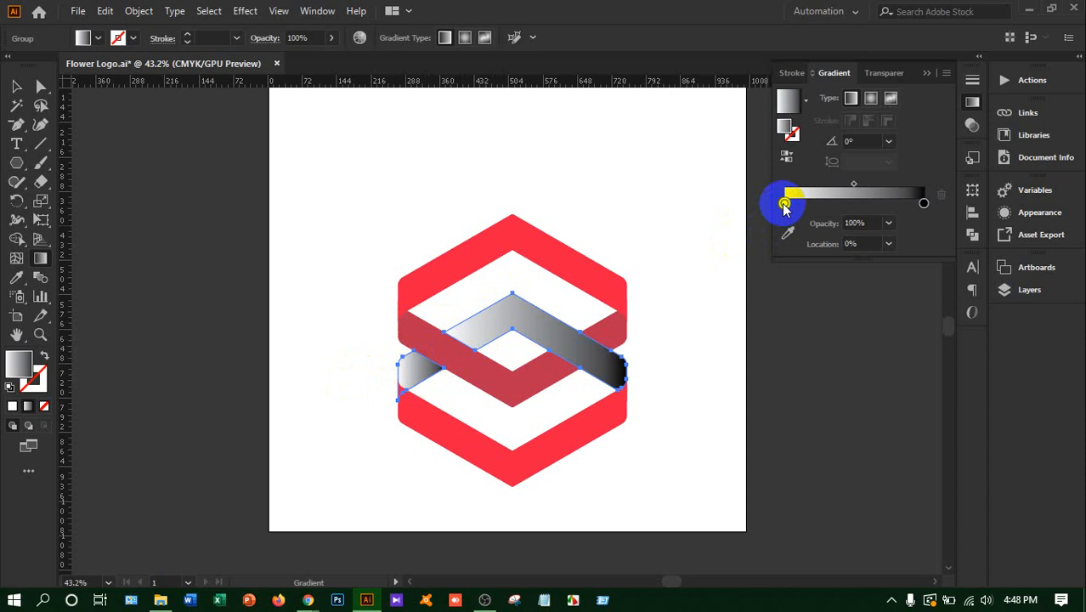
click(788, 128)
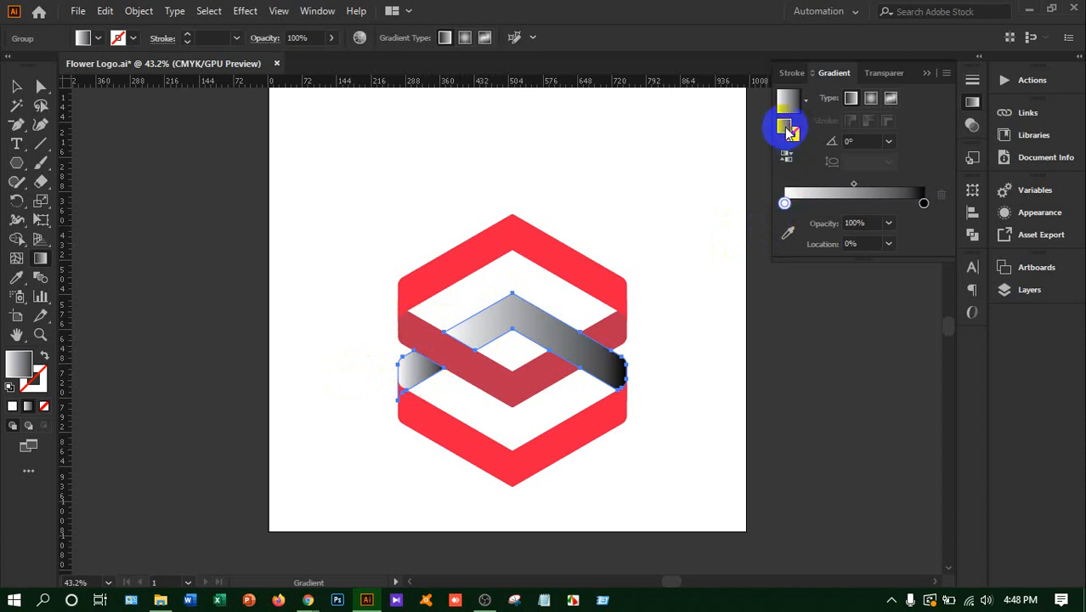
double_click(788, 129)
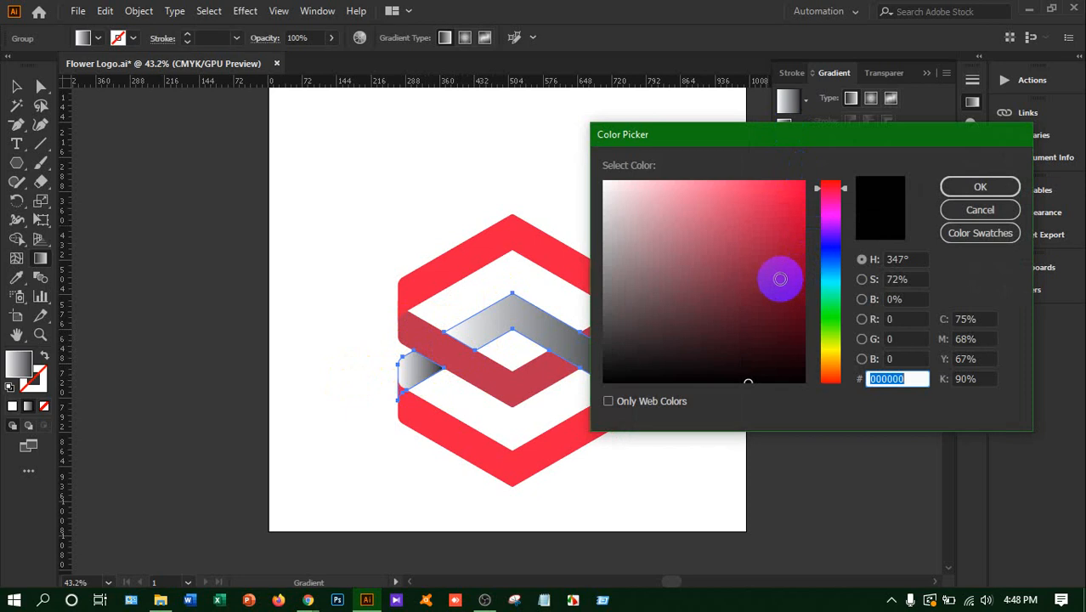
mouse_move(777, 273)
mouse_down()
mouse_move(835, 312)
mouse_move(808, 291)
mouse_up()
click(977, 187)
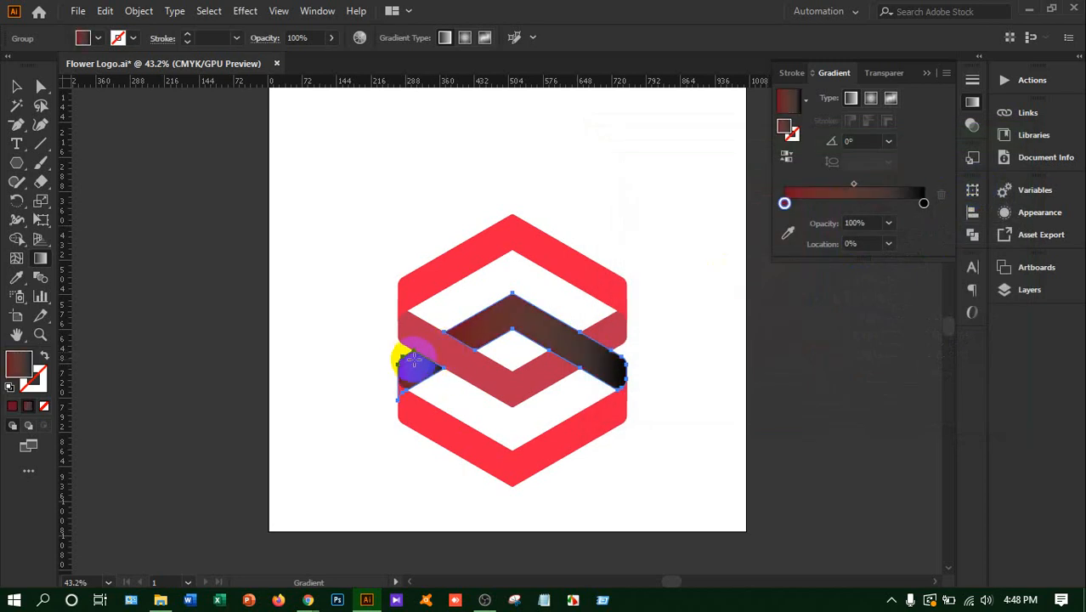
drag(413, 360, 459, 357)
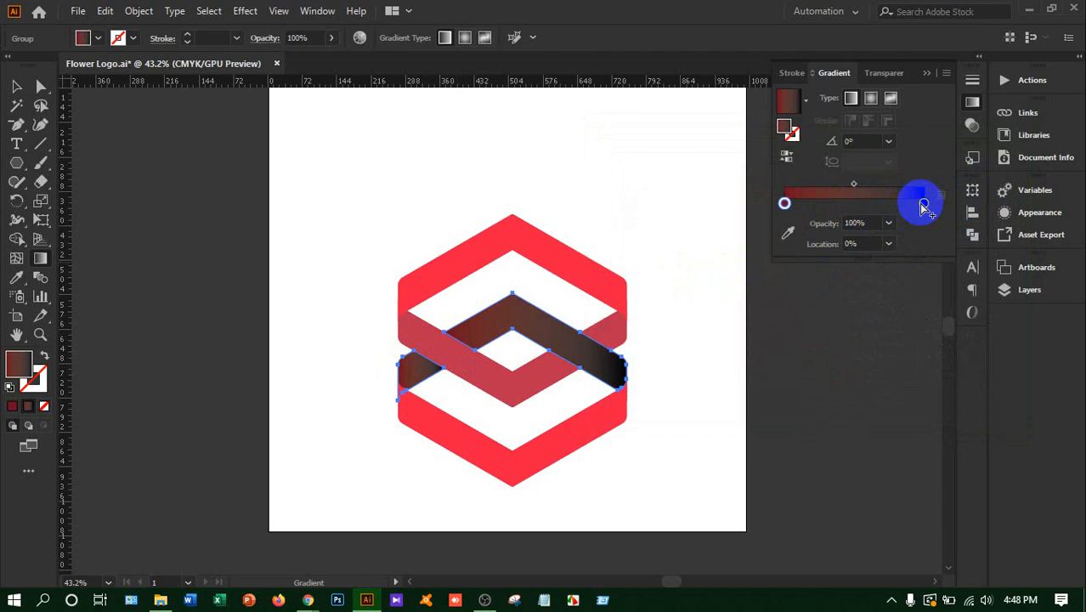
Recolour the black end stop of the chevron's gradient to a fully saturated bright red
click(924, 204)
double_click(784, 127)
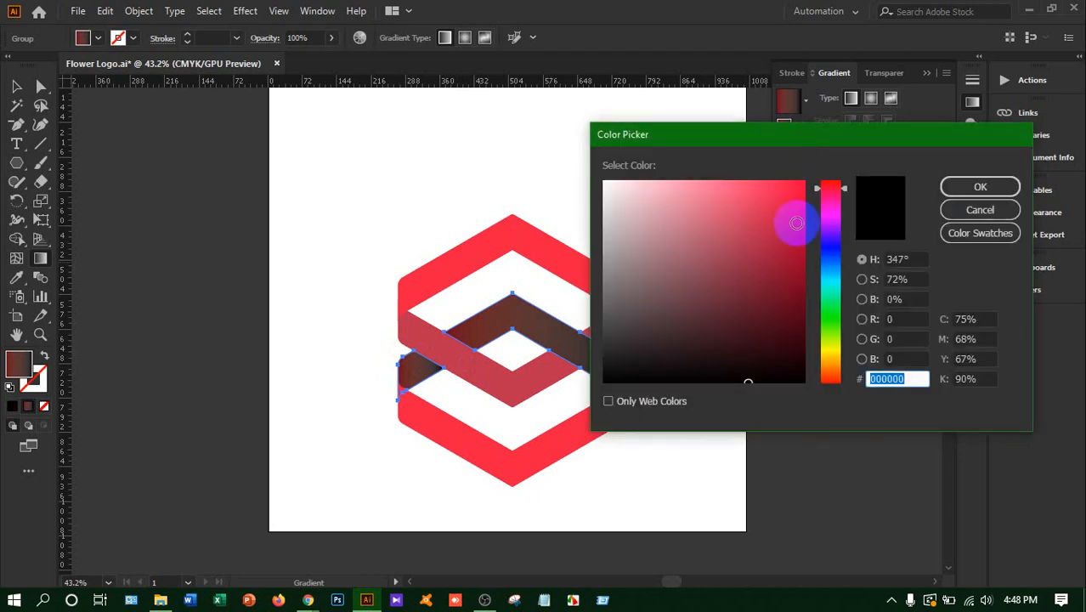
drag(790, 218, 822, 183)
click(961, 185)
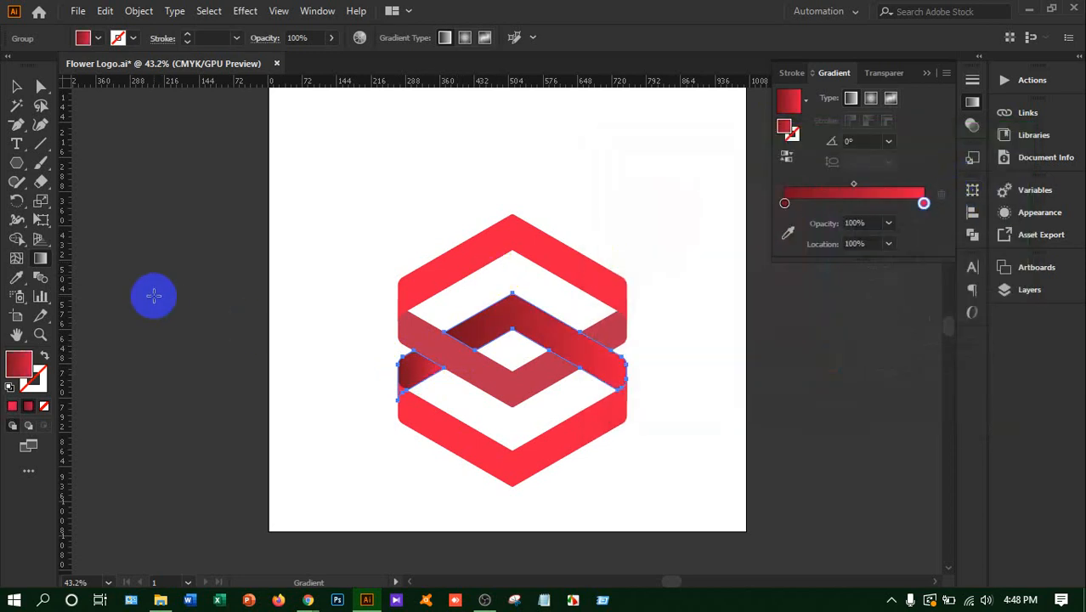
click(785, 205)
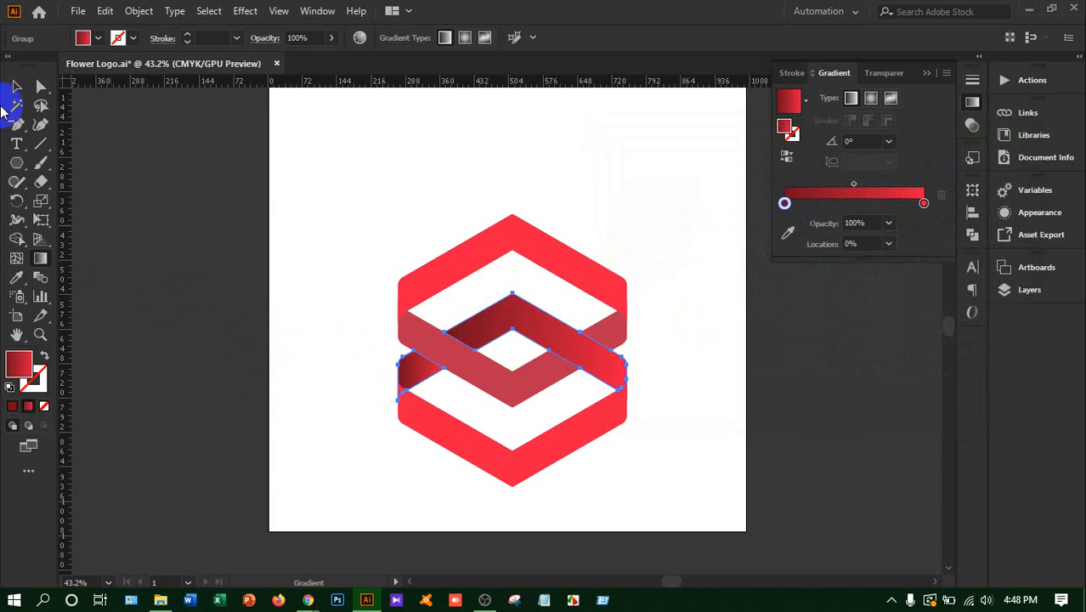
click(15, 88)
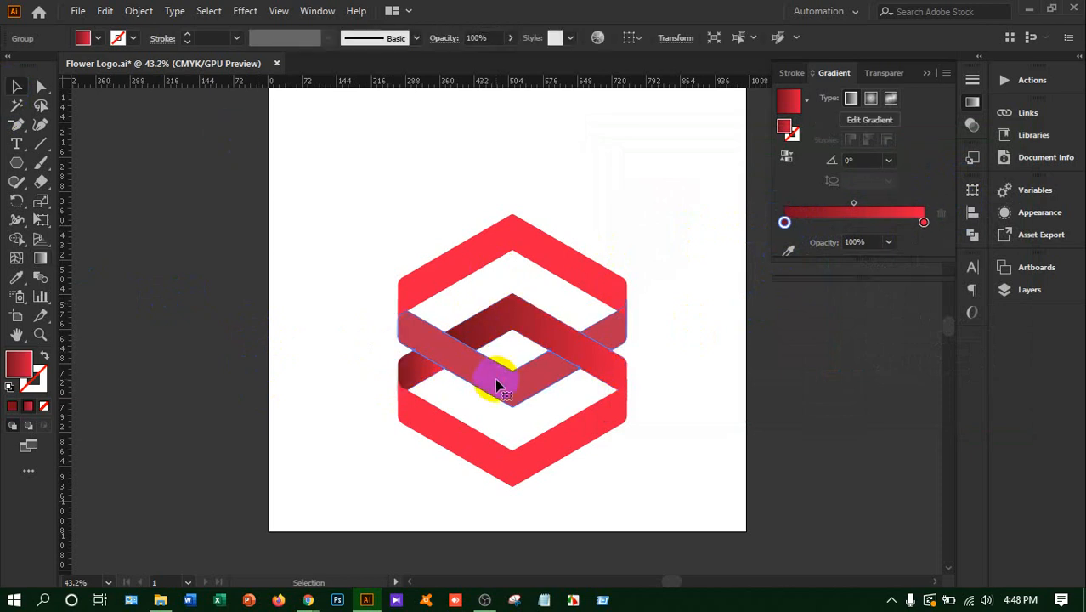
Apply the same red gradient to the muted-red V band, deleting the extra colour stop added beside its starting stop
click(502, 368)
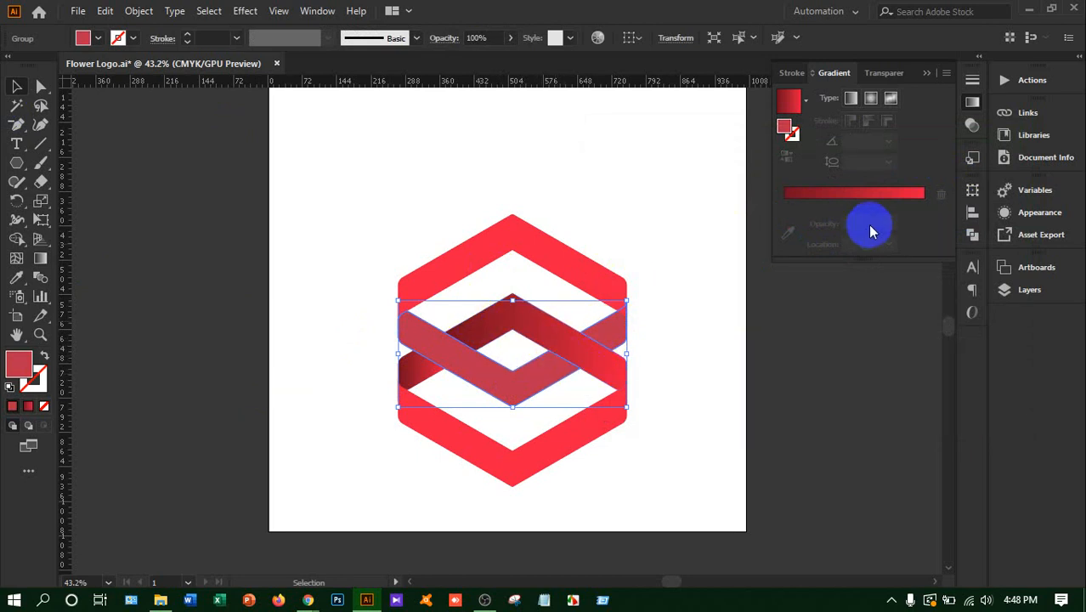
click(857, 194)
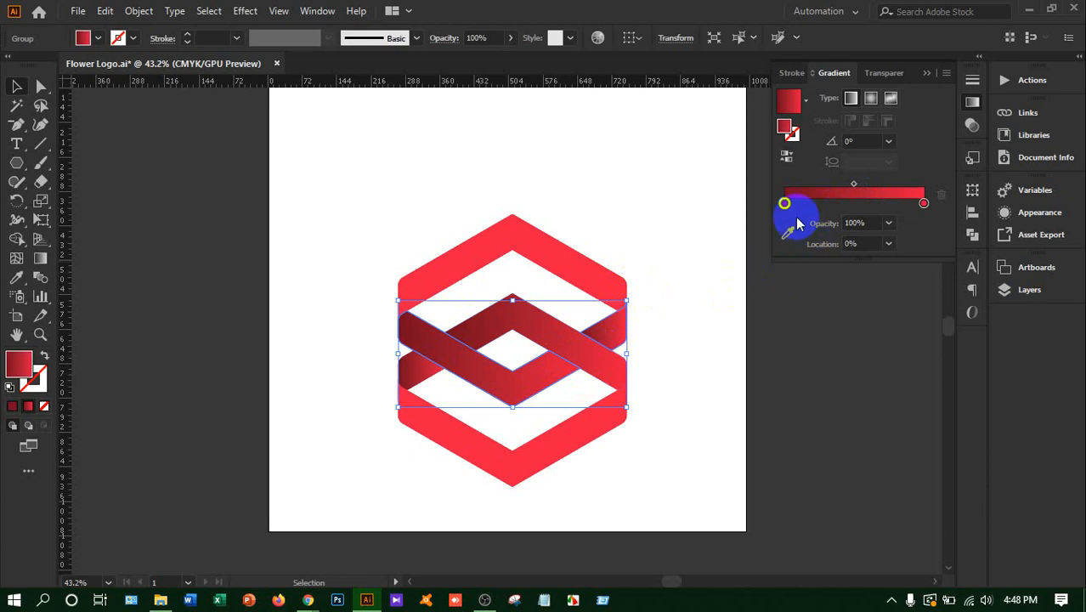
mouse_move(785, 204)
mouse_down()
mouse_move(773, 203)
mouse_move(802, 204)
mouse_up()
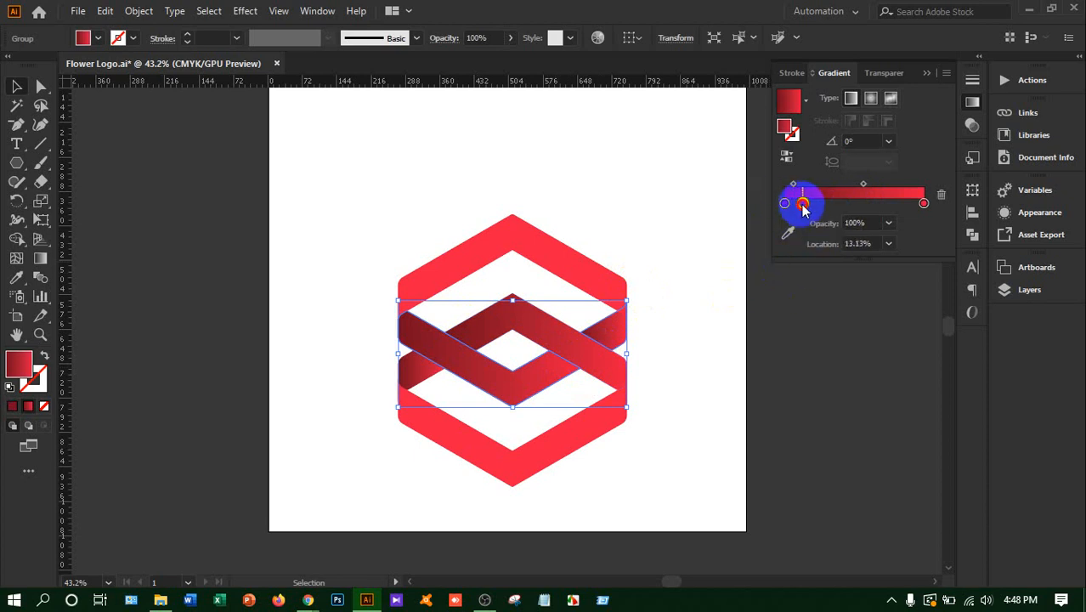
click(944, 195)
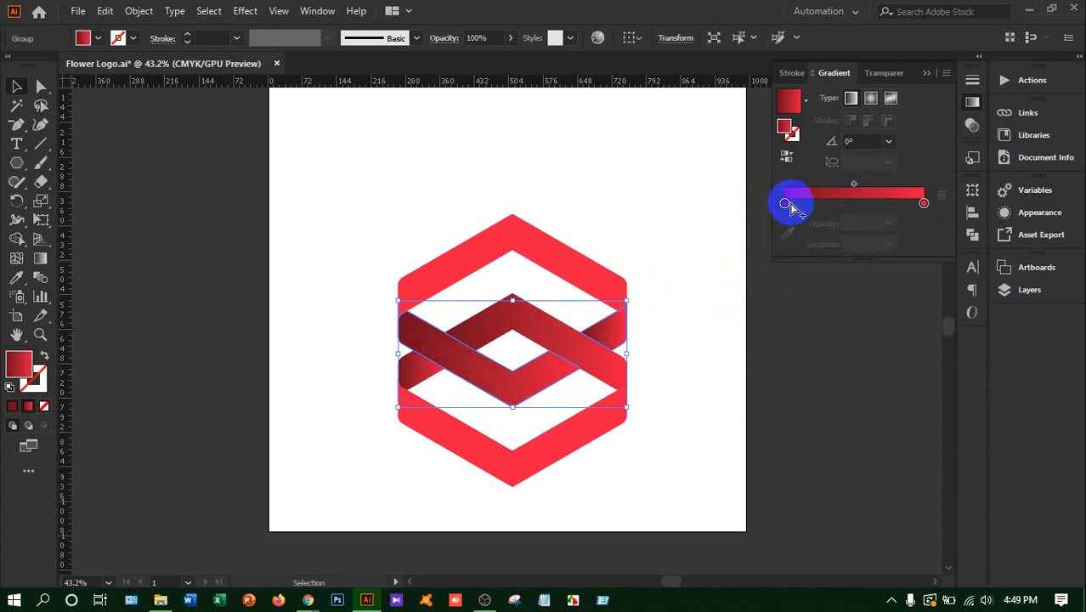
Set the starting stop of the V band's gradient to bright red FF003D
mouse_move(786, 203)
mouse_down()
mouse_move(801, 205)
mouse_move(770, 204)
mouse_up()
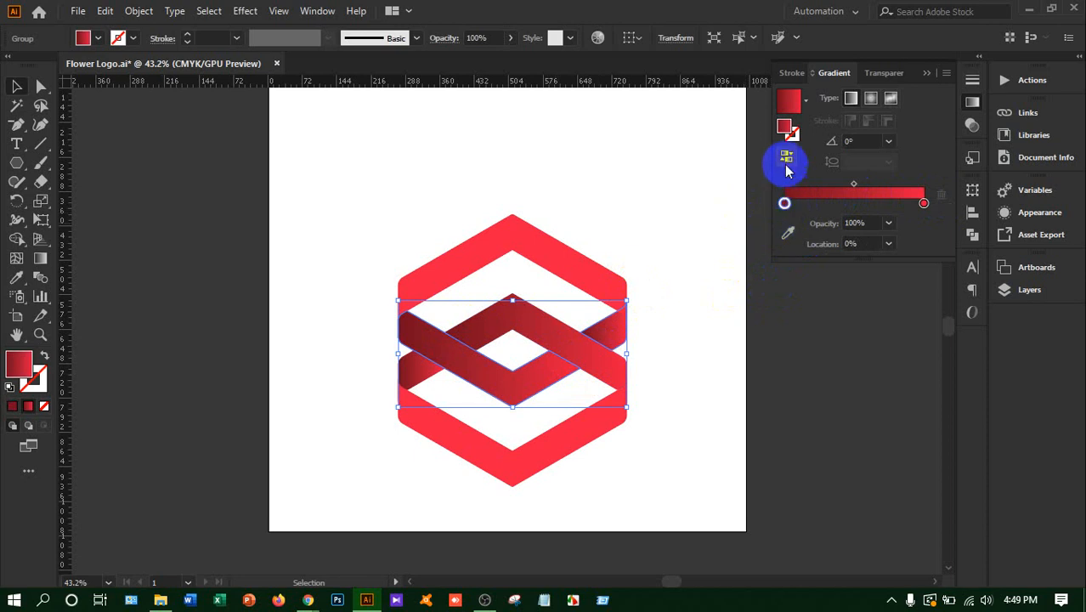
double_click(788, 129)
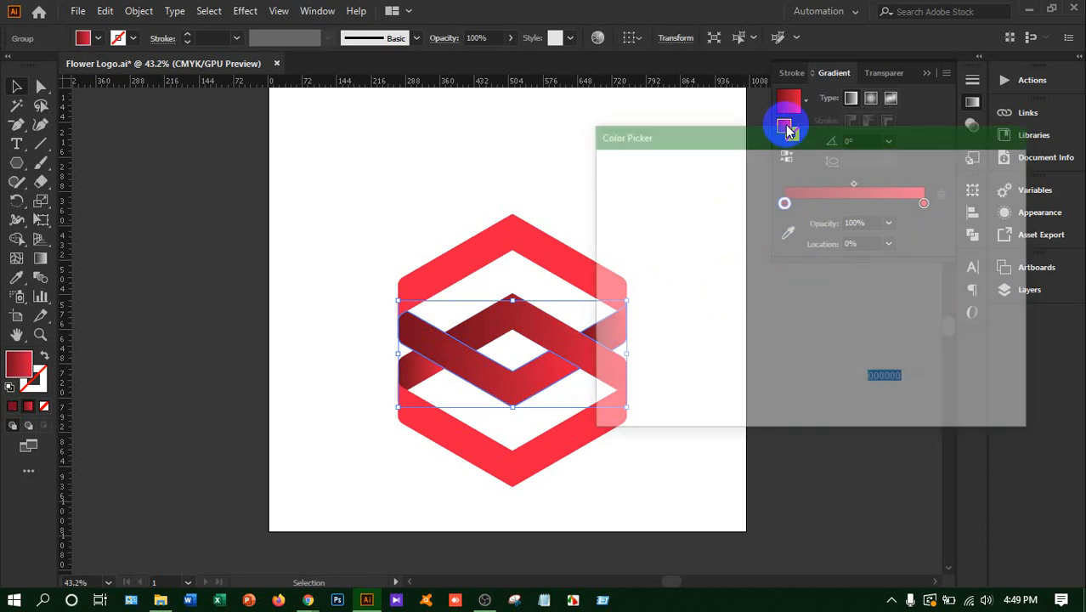
drag(799, 230, 823, 160)
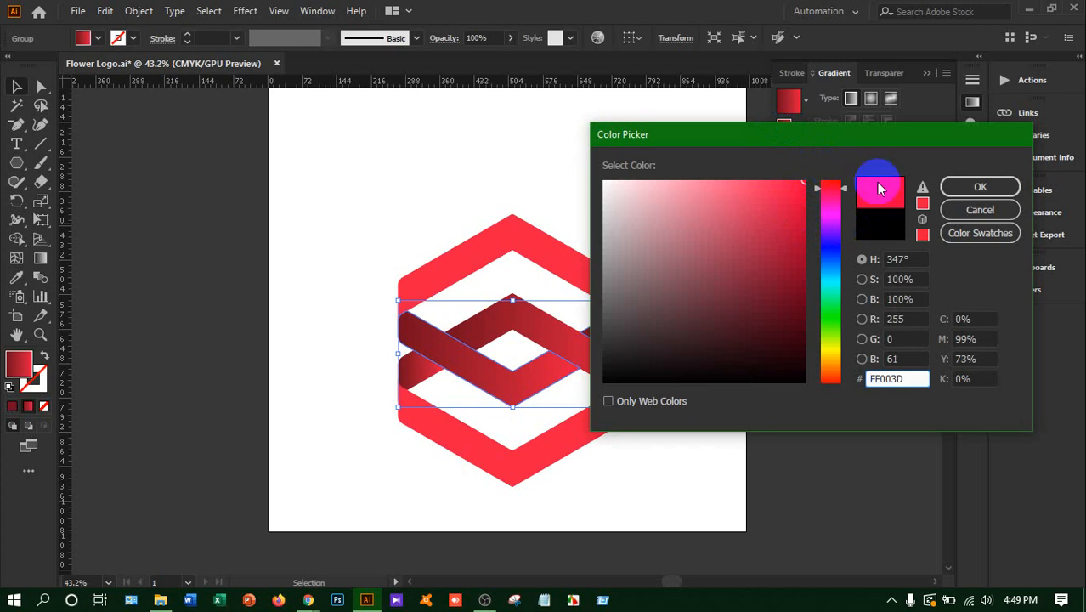
click(975, 187)
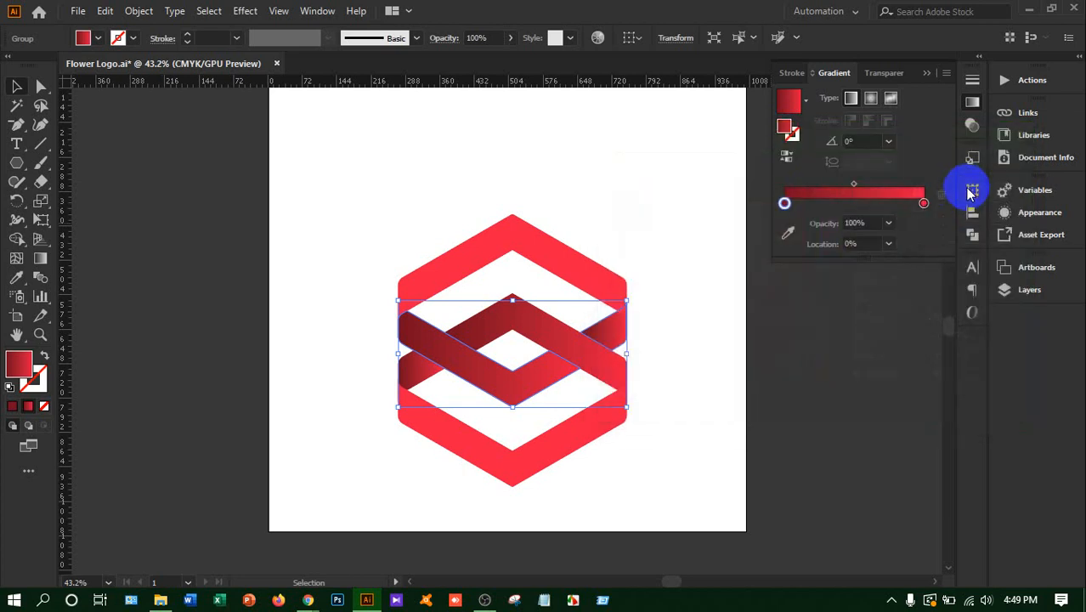
Set the end stop of the V band's gradient to dark red 600017 and deselect the band
click(924, 204)
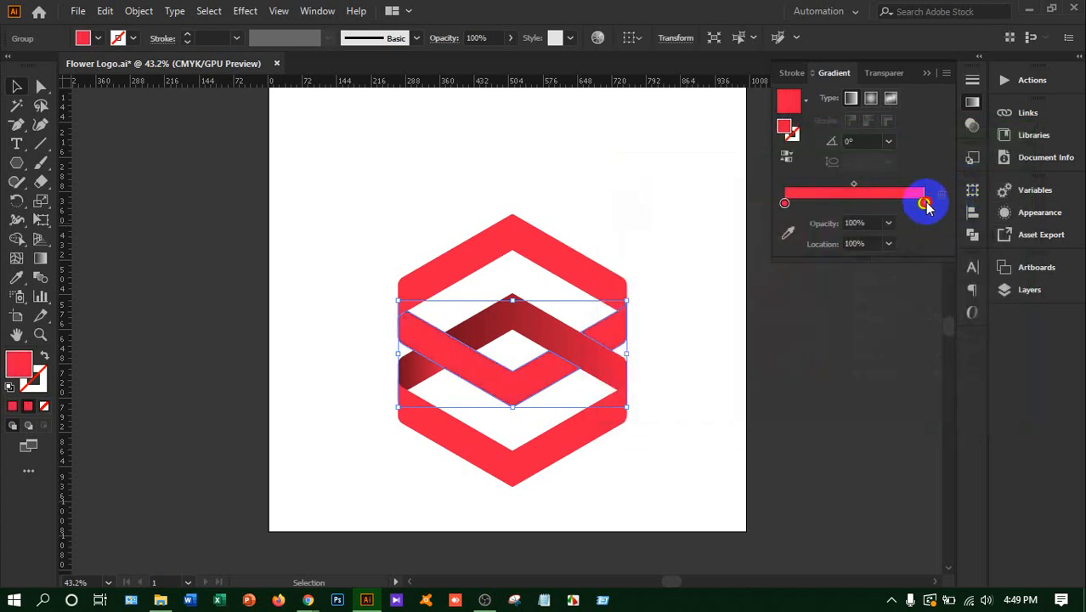
double_click(787, 127)
mouse_move(805, 254)
mouse_down()
mouse_move(837, 291)
mouse_move(828, 323)
mouse_move(818, 308)
mouse_up()
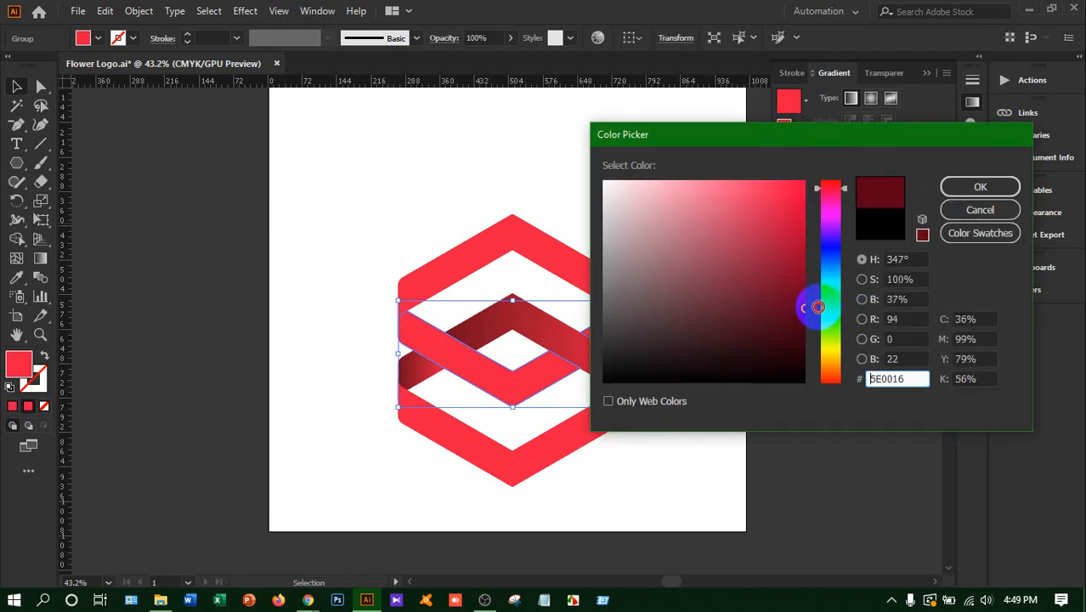
click(911, 379)
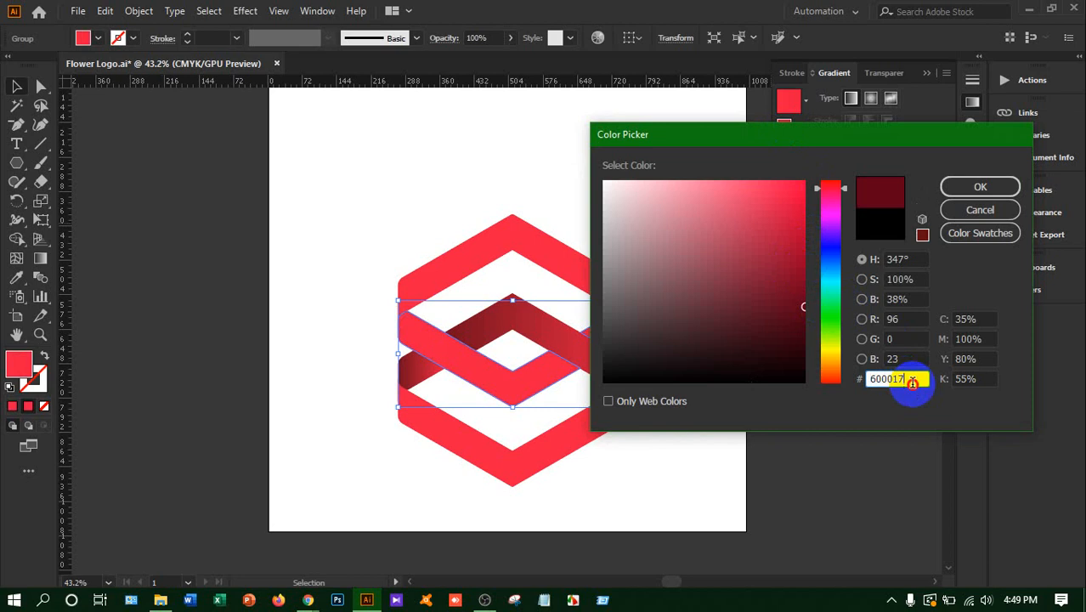
drag(912, 383, 844, 382)
key(ctrl+c)
click(1007, 182)
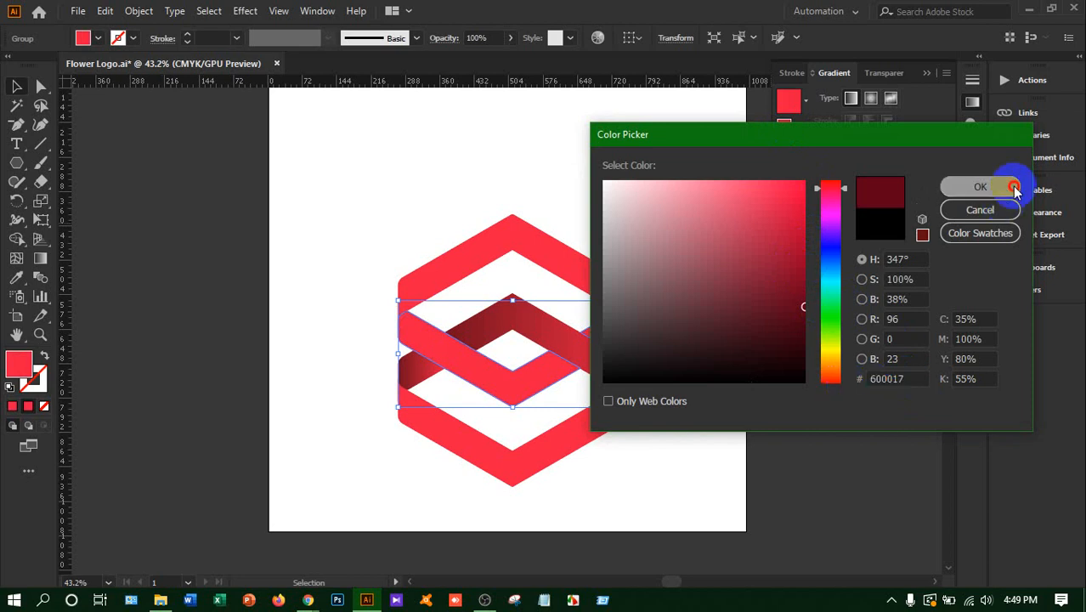
key(ctrl+z)
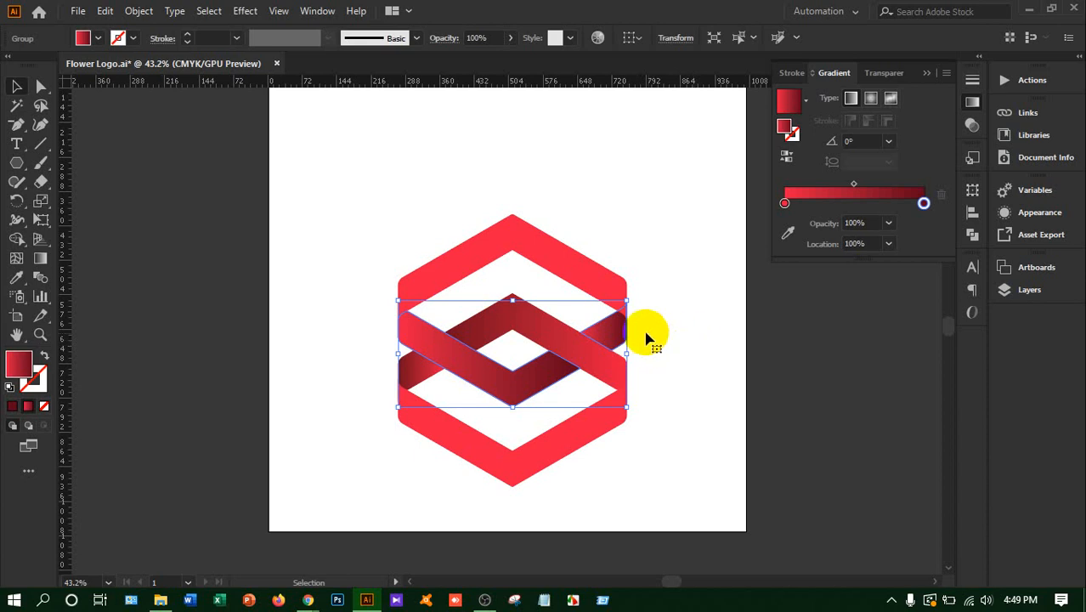
click(94, 158)
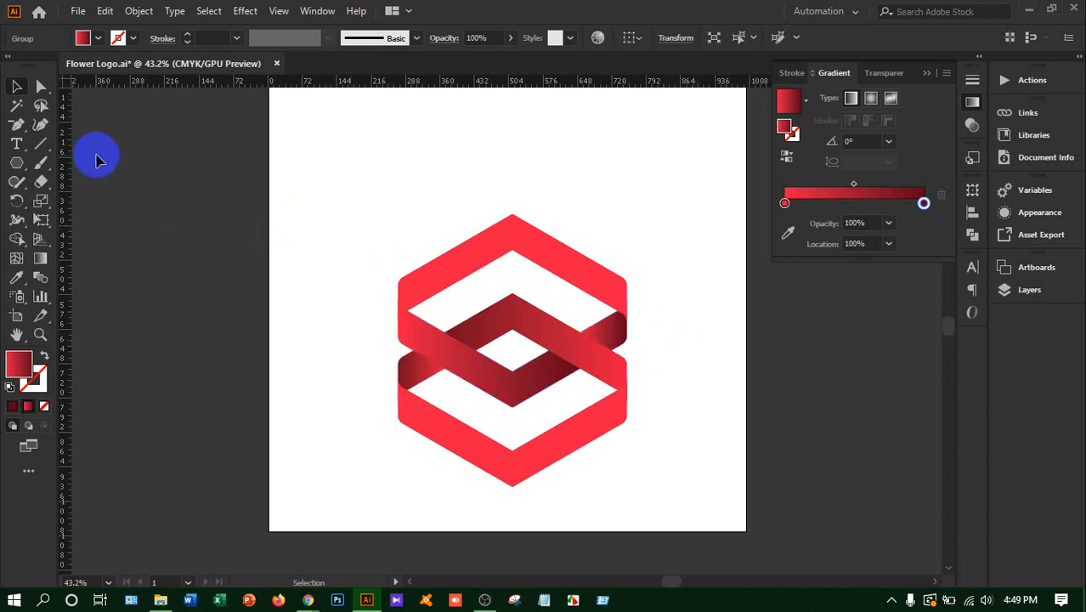
Apply the red gradient to the topmost chevron and set its starting stop to dark red 600017
click(439, 272)
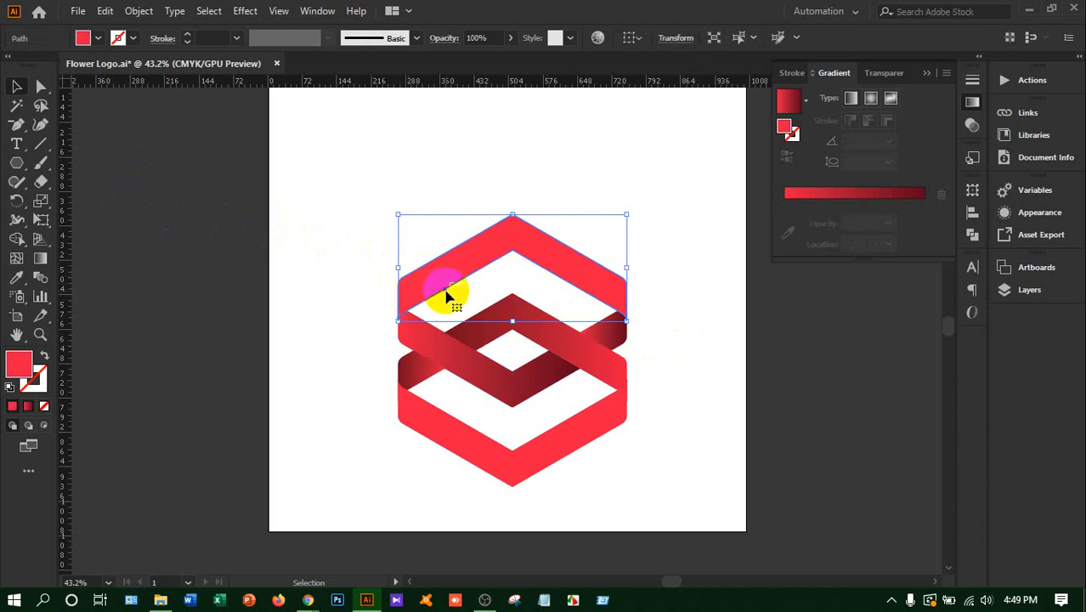
click(852, 197)
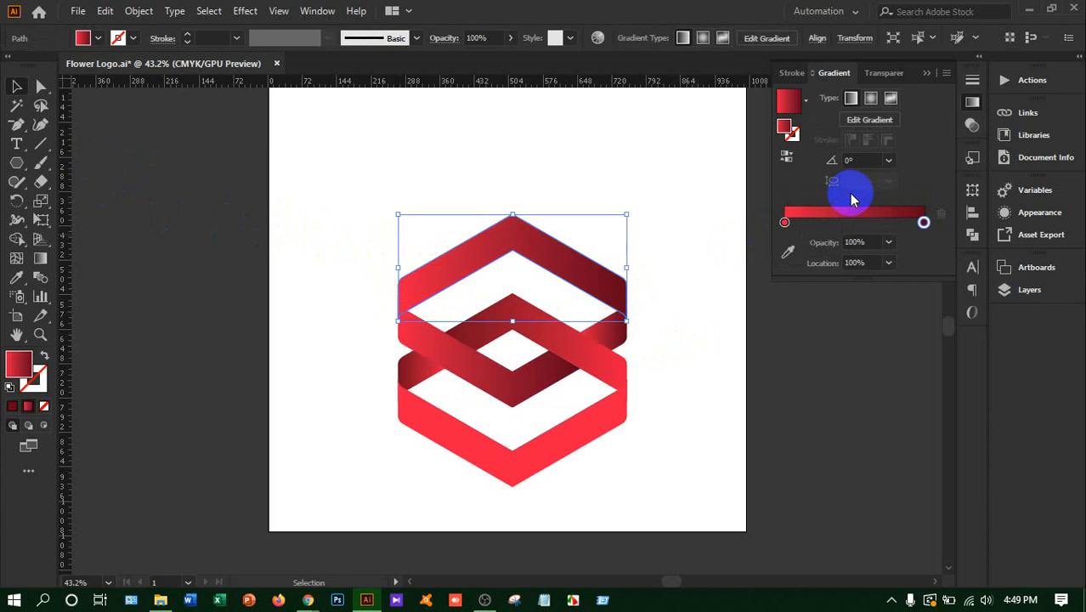
click(784, 224)
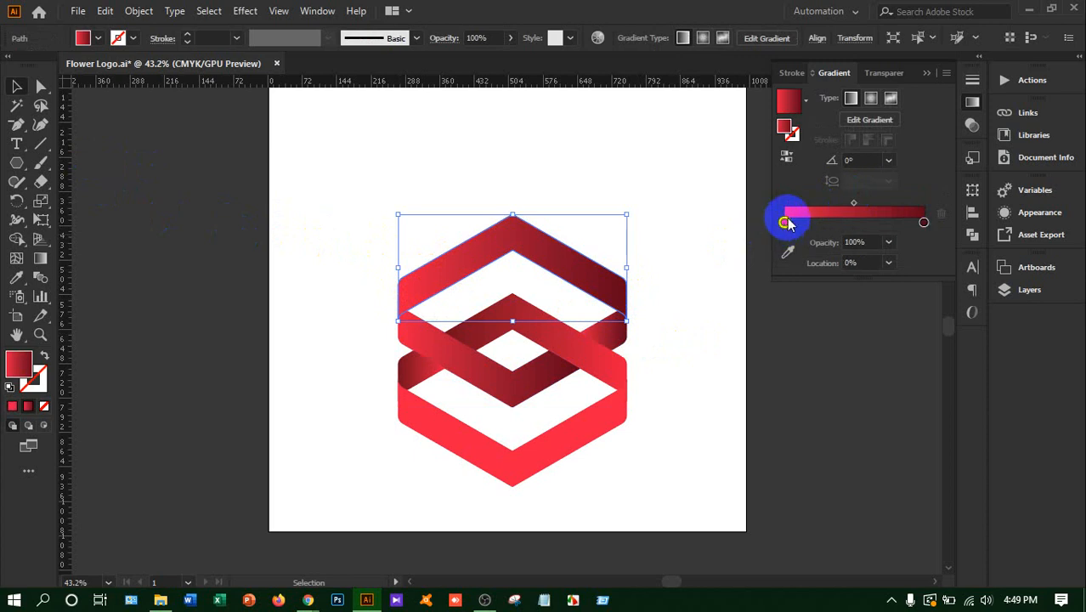
double_click(785, 128)
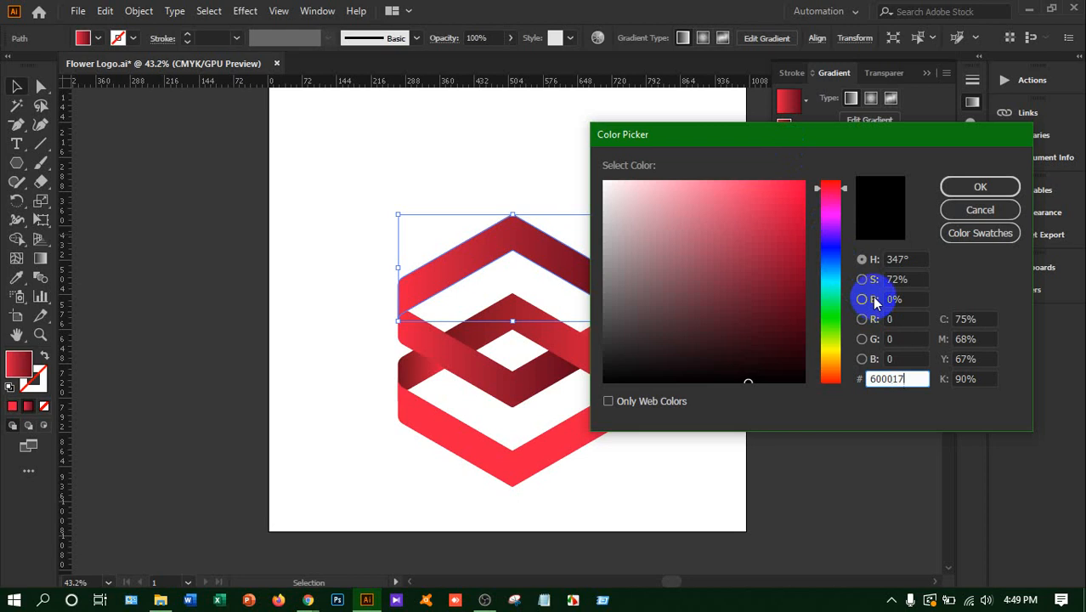
click(1007, 186)
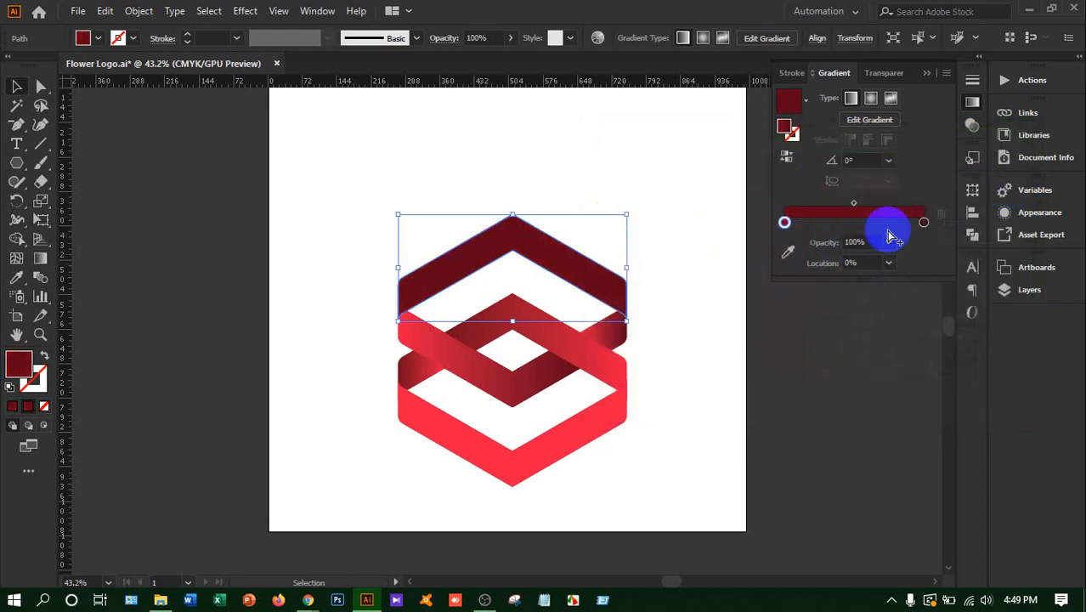
Set the end stop of the topmost chevron's gradient to bright red FF0049
click(924, 223)
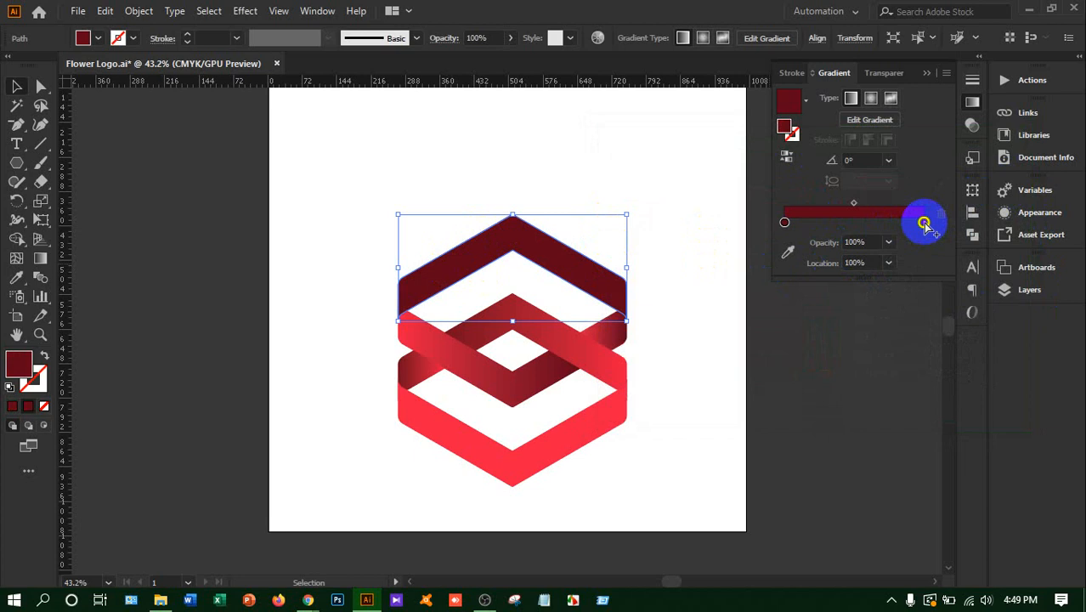
double_click(785, 127)
drag(800, 233, 811, 175)
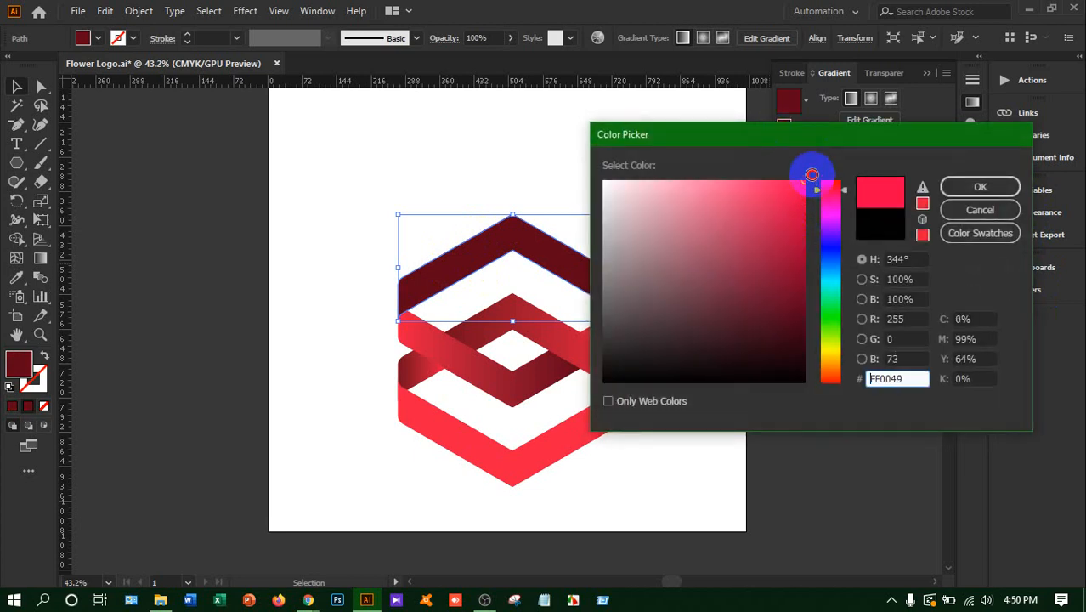
click(968, 186)
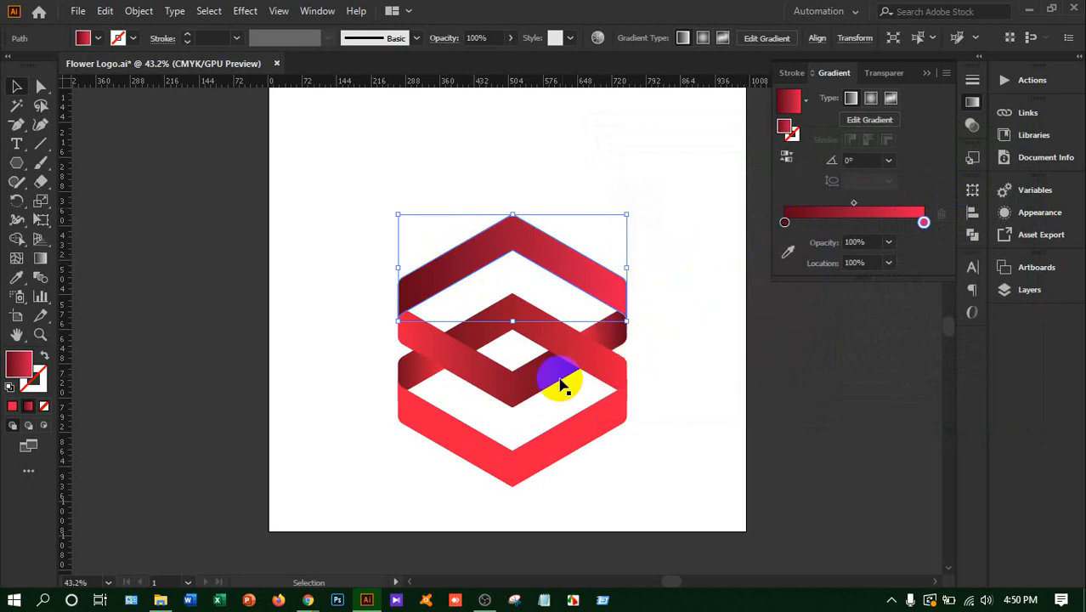
Apply the same red gradient to the lowest V band and set its starting stop to dark red 600017
click(500, 466)
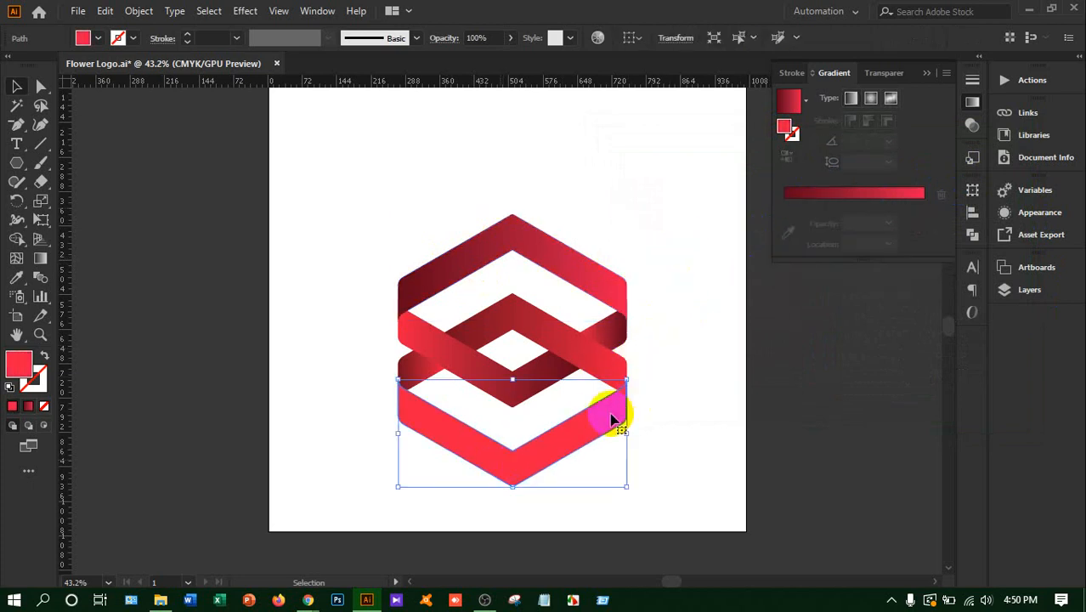
click(873, 198)
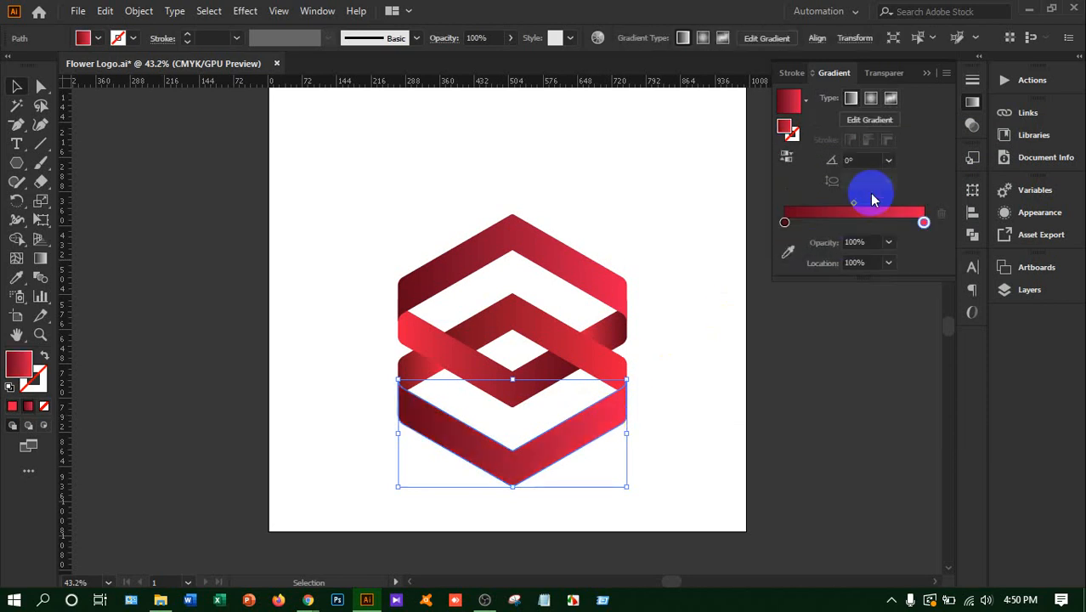
click(784, 225)
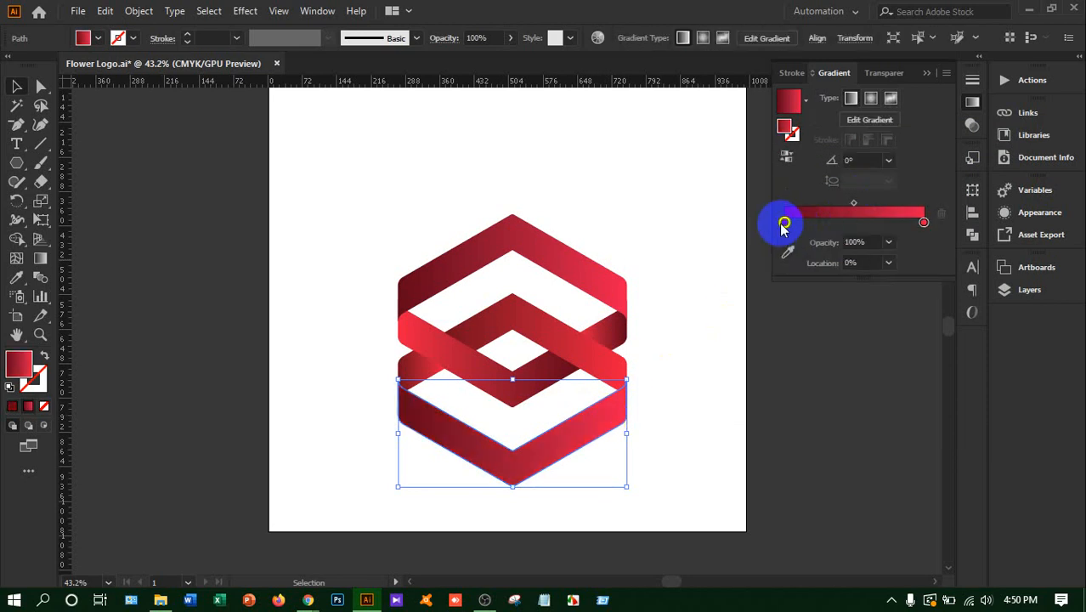
click(786, 128)
double_click(789, 129)
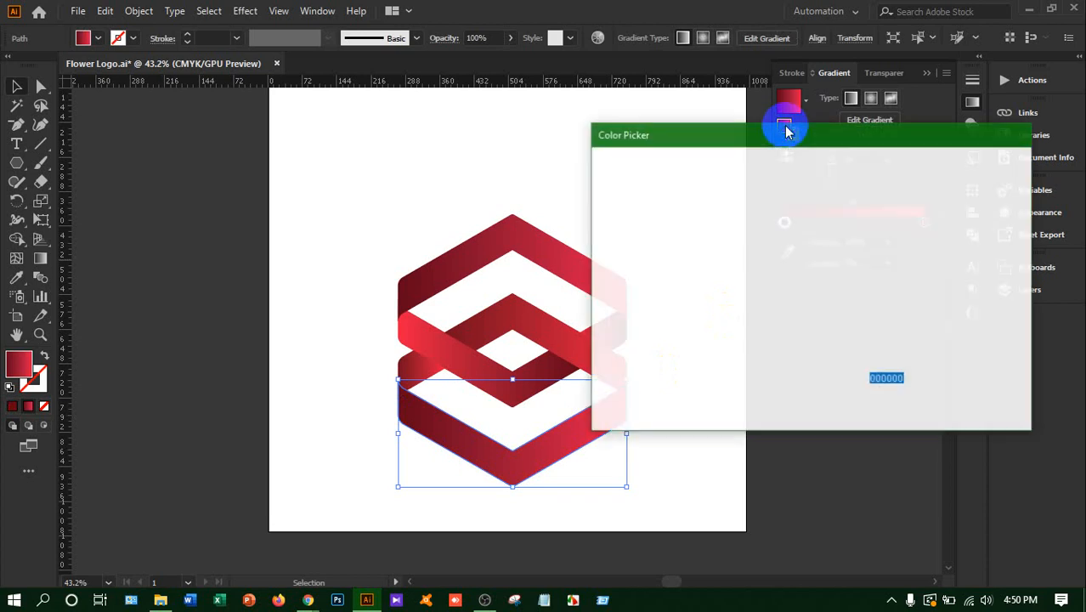
key(ctrl+v)
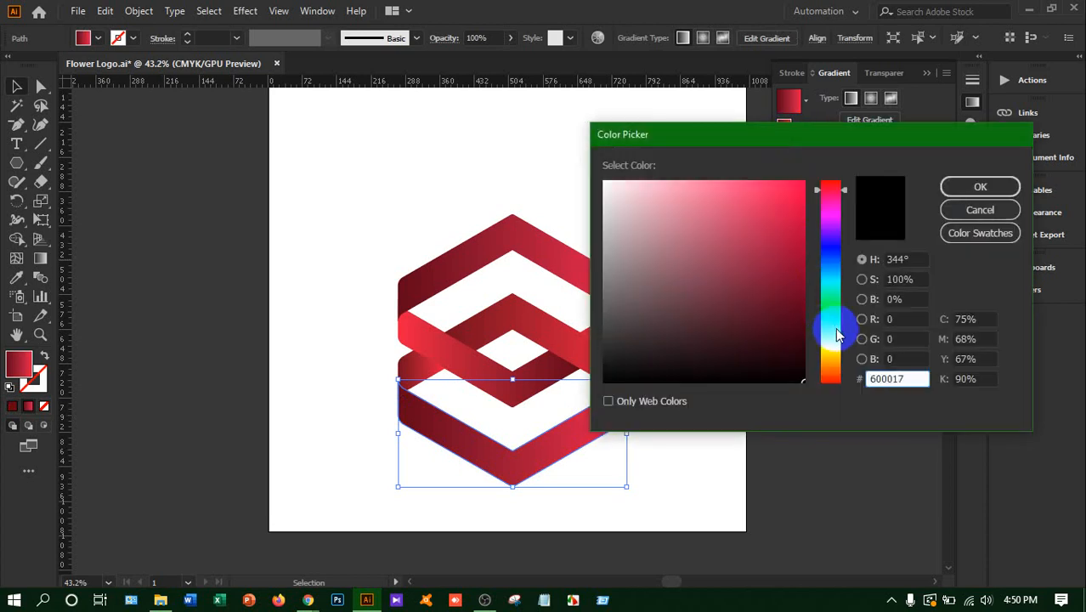
click(979, 186)
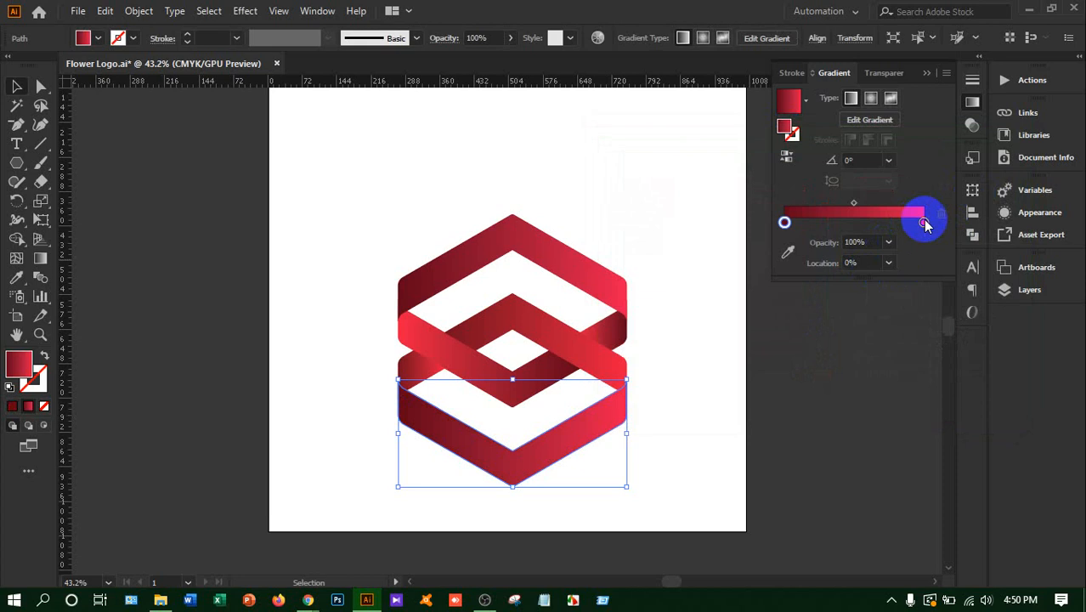
Recolour the starting stop of the lowest V band's gradient to bright red FF0049
click(785, 224)
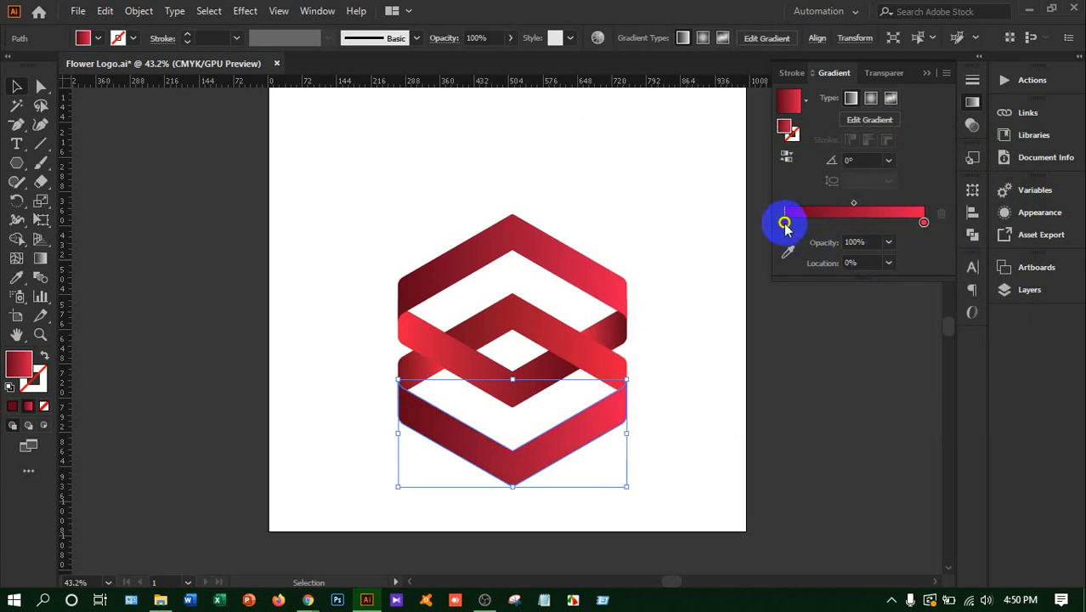
double_click(784, 224)
click(787, 126)
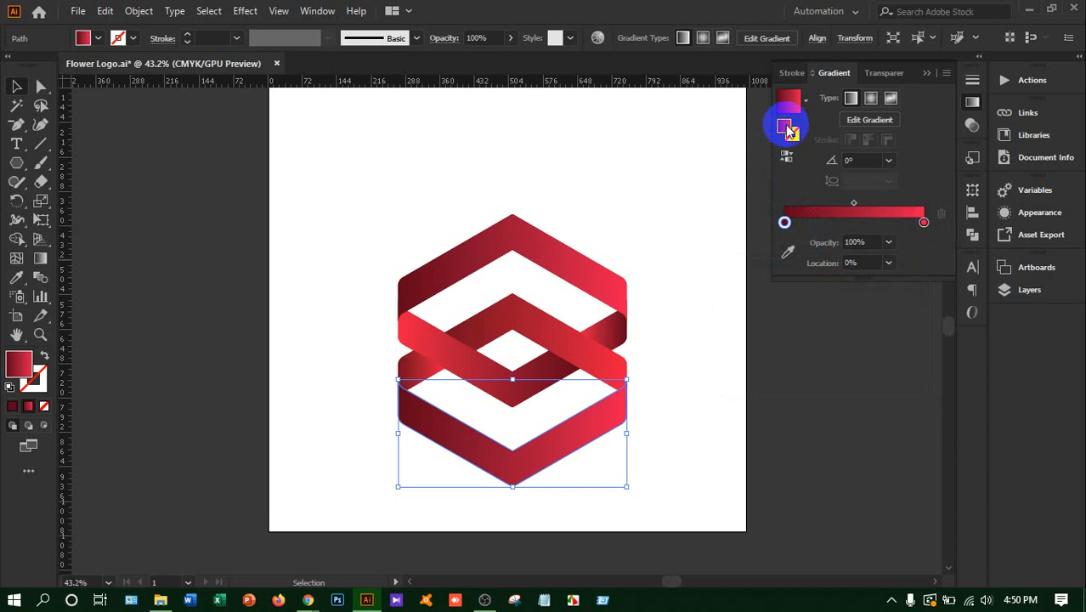
click(789, 129)
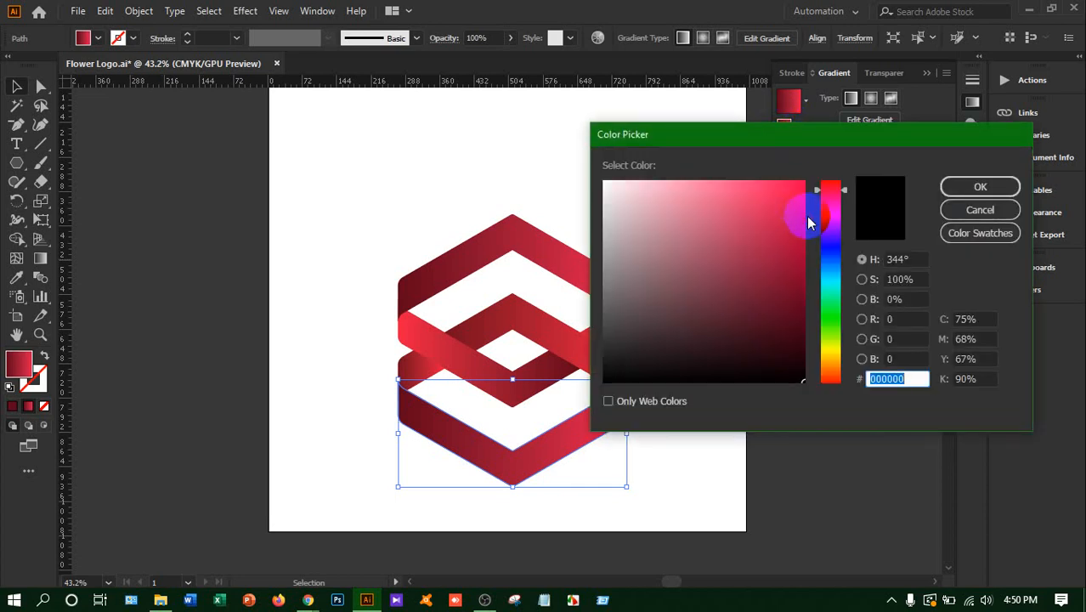
drag(809, 223, 831, 183)
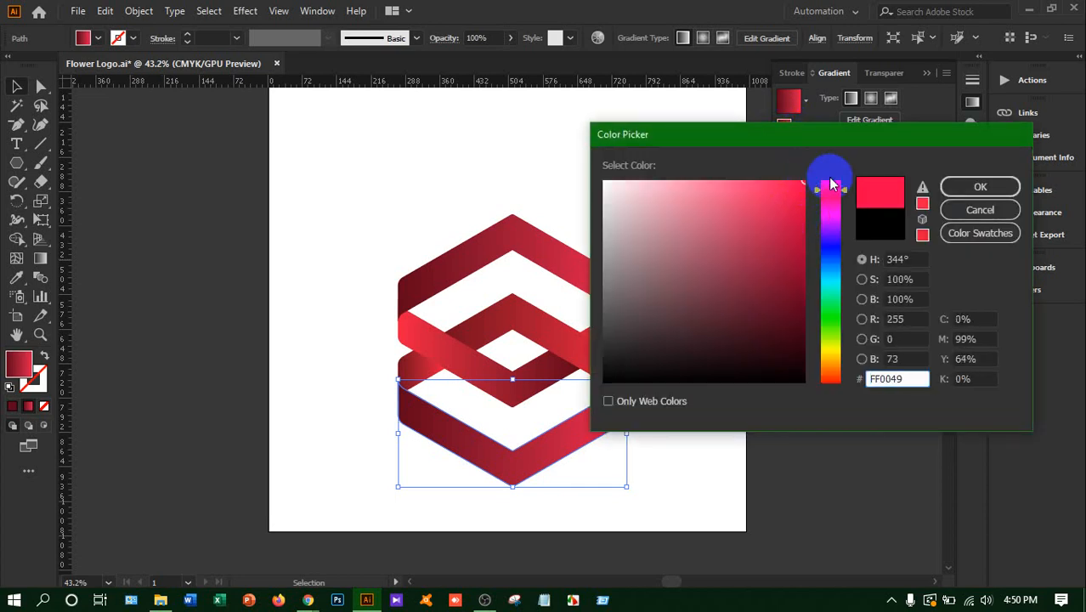
click(963, 184)
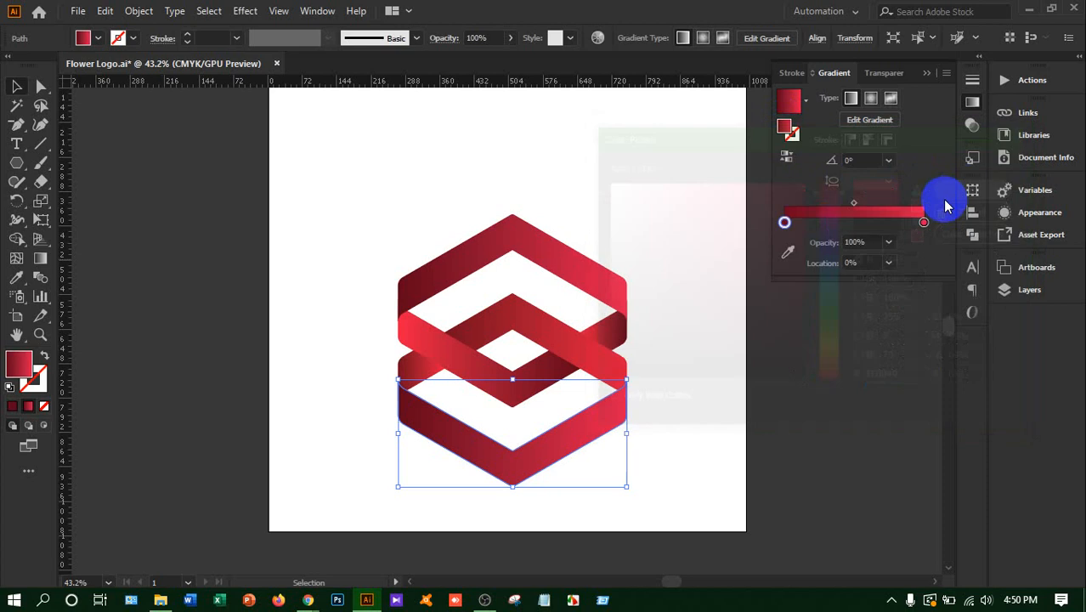
Set the end stop of the lowest V band's gradient to dark red 600017 and deselect the band
click(475, 392)
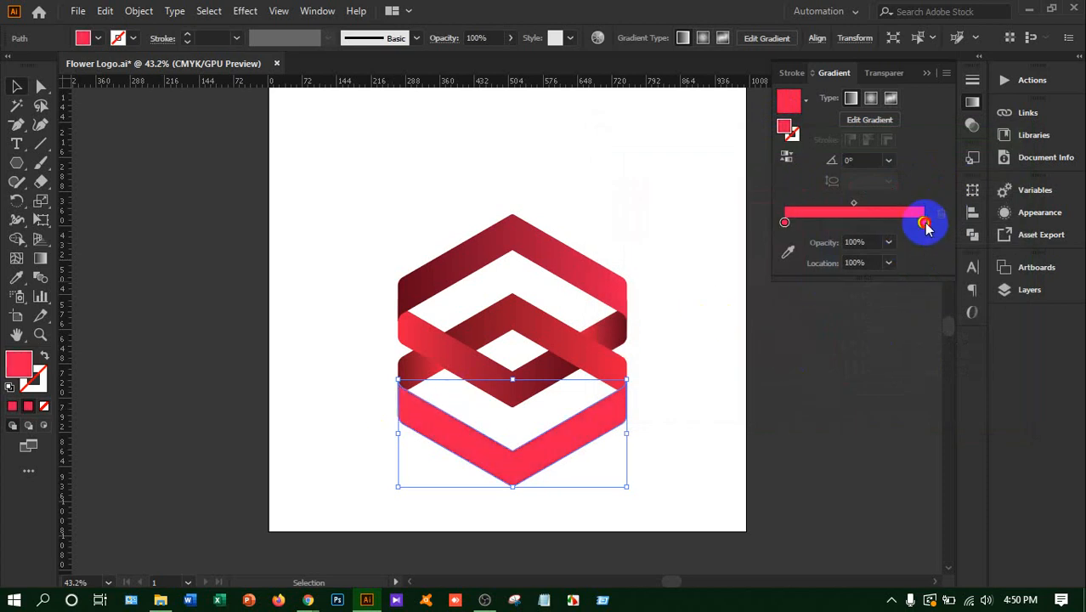
double_click(787, 129)
text(600017)
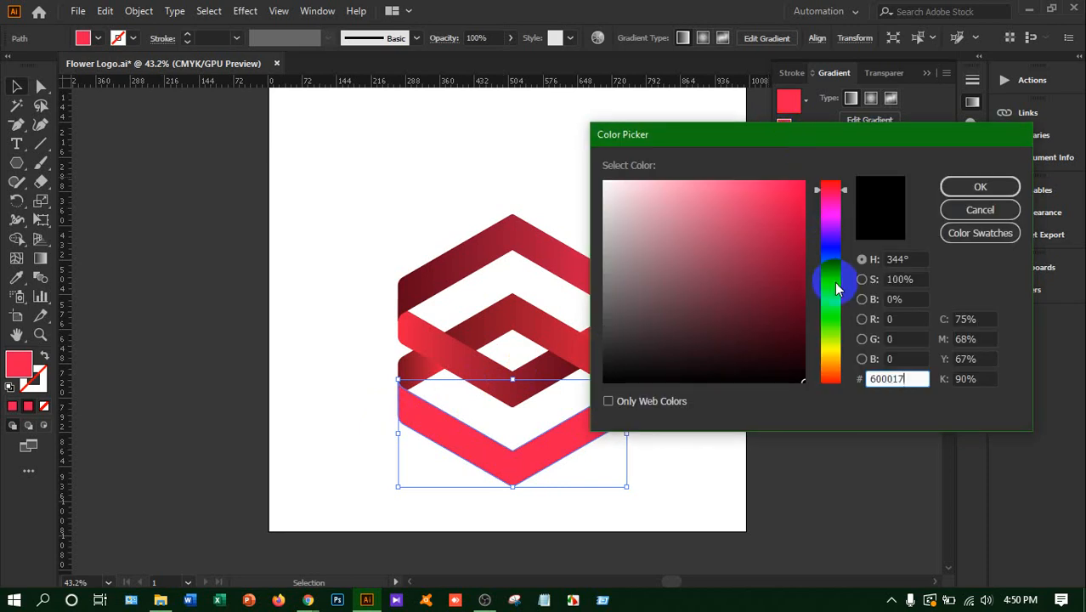
double_click(897, 379)
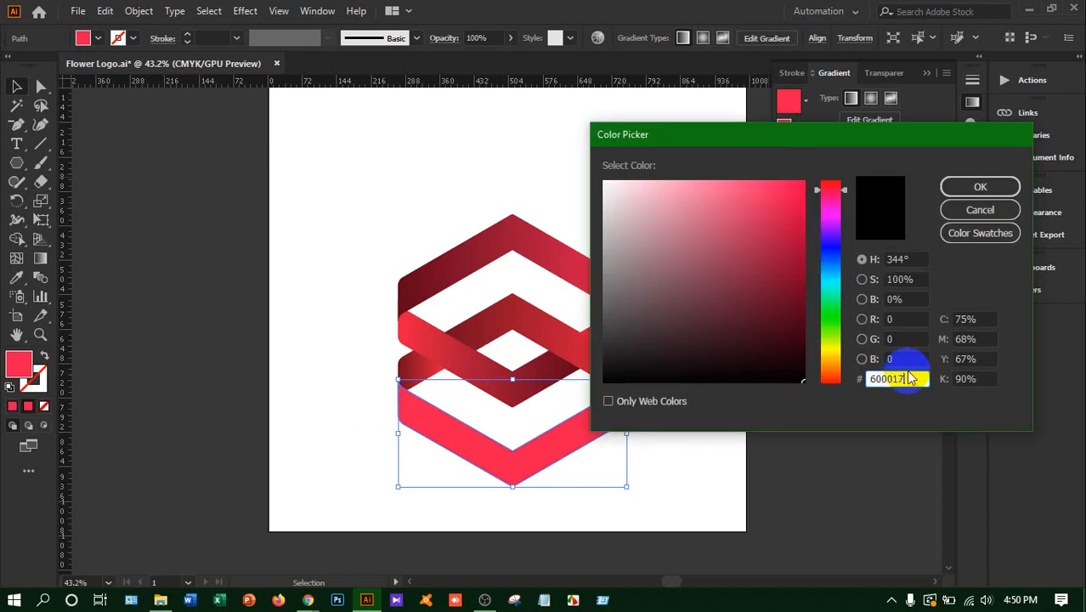
click(980, 187)
key(ctrl+z)
key(ctrl+z)
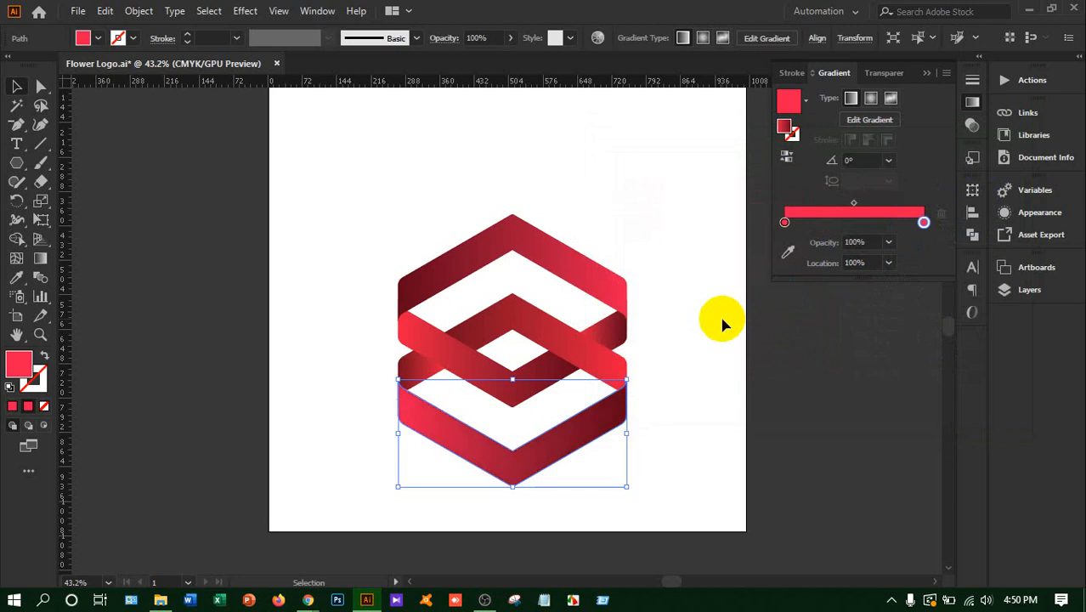
click(173, 251)
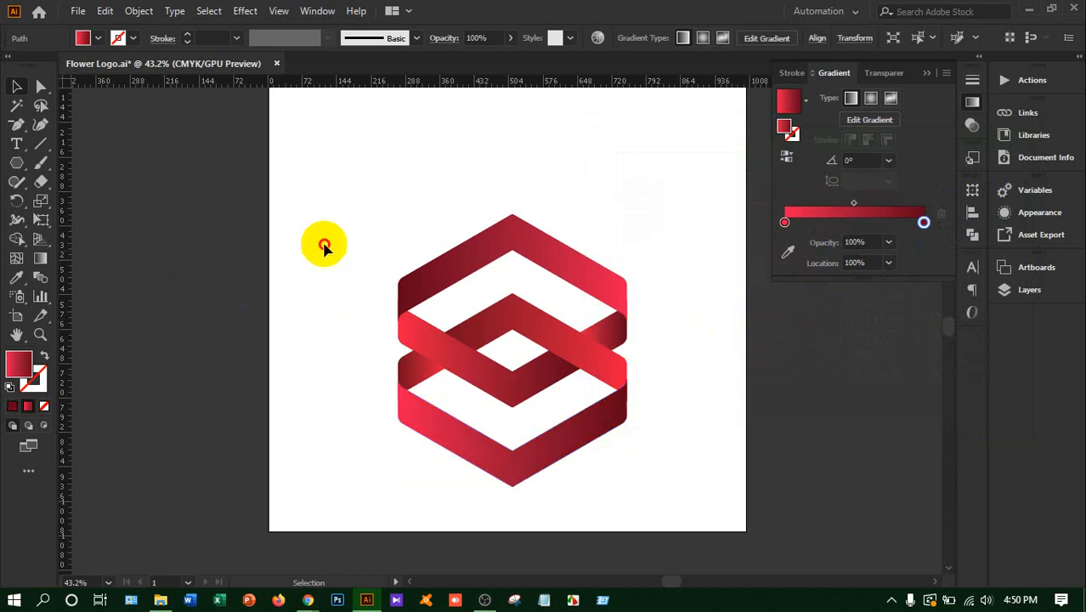
click(718, 491)
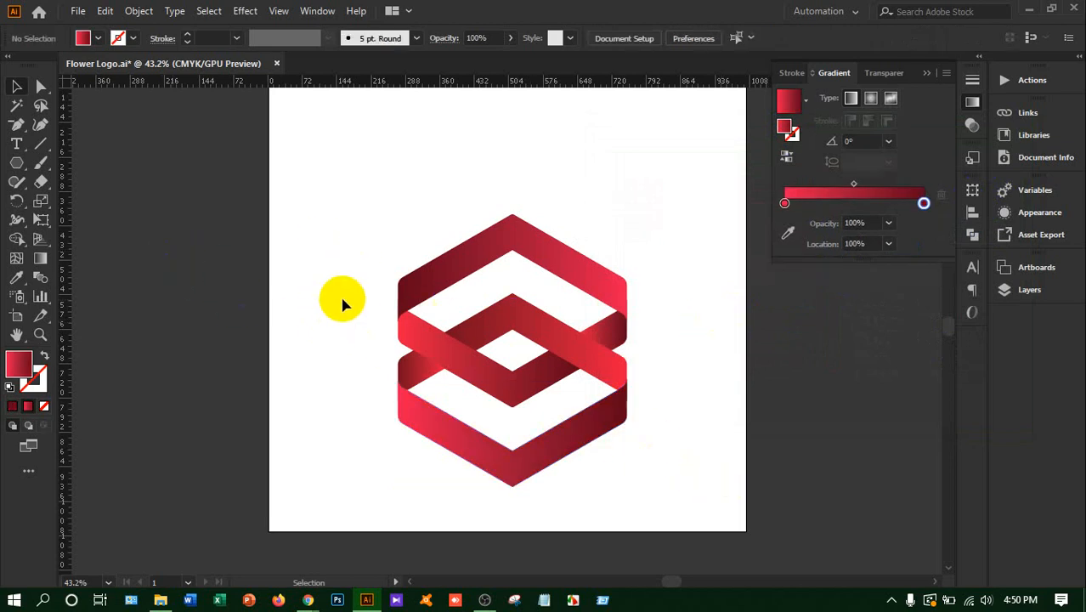
Group all bands of the logo, move the group up to about the artboard's centre and deselect it
drag(312, 220, 657, 467)
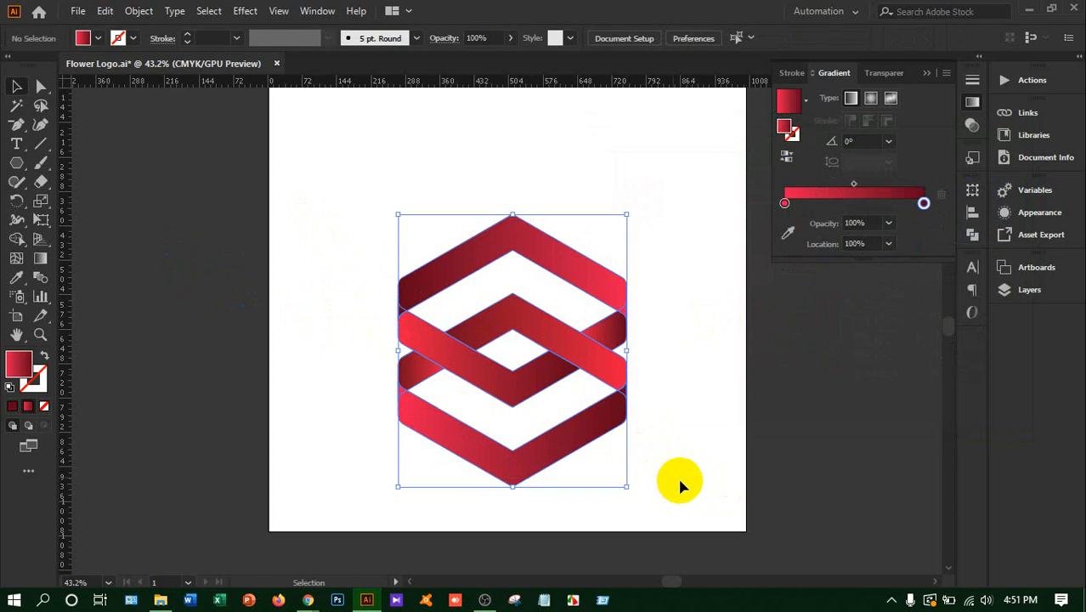
key(ctrl+g)
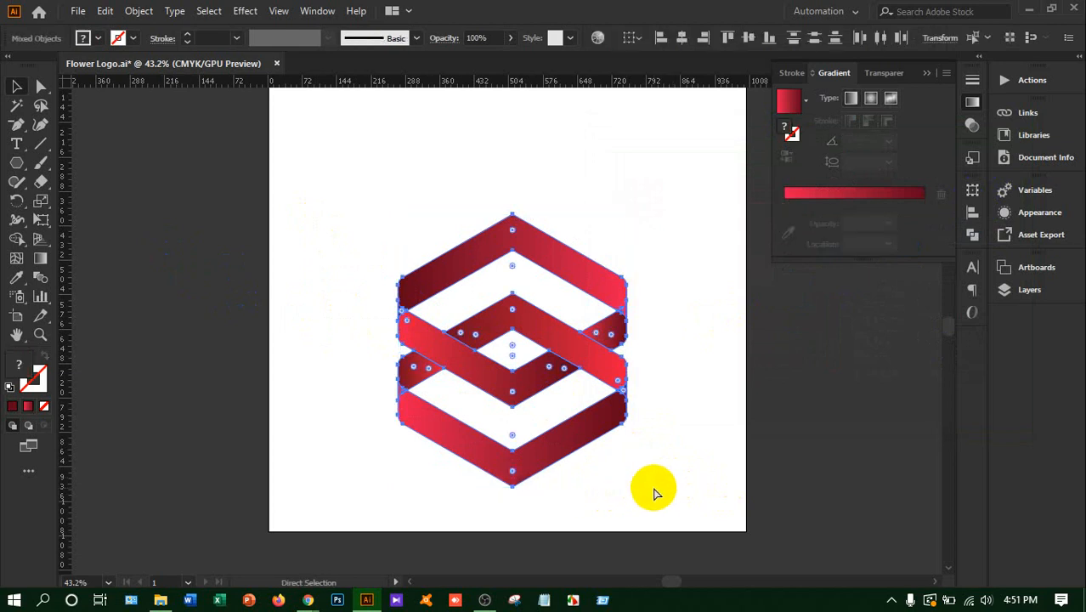
drag(577, 357, 567, 289)
click(704, 347)
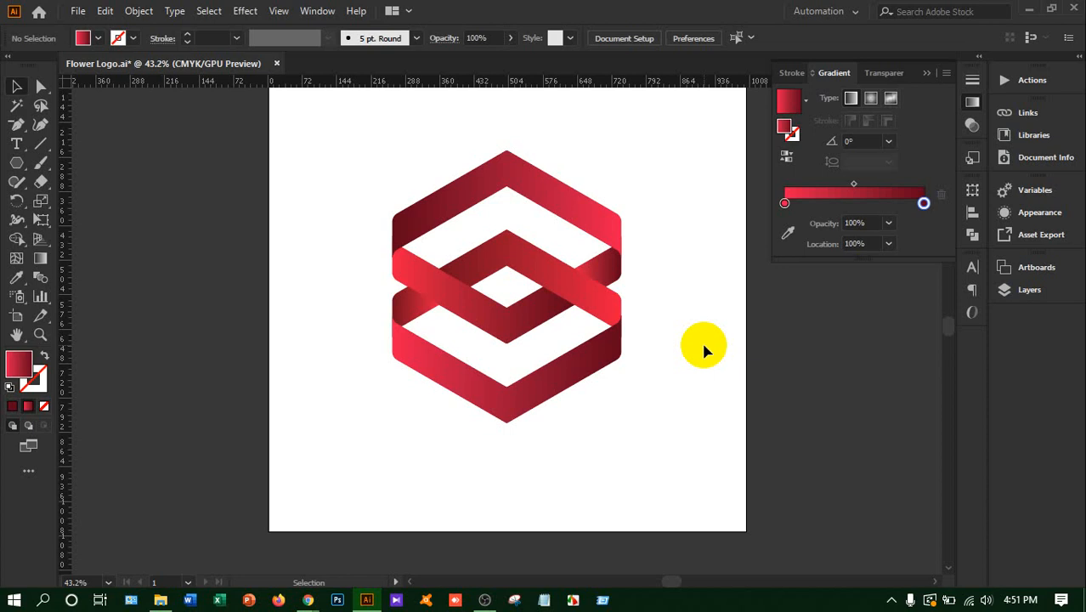
Save the document to the Desktop as an Adobe Illustrator file named 3D Logo Design, keeping the Illustrator 2020 options
click(77, 12)
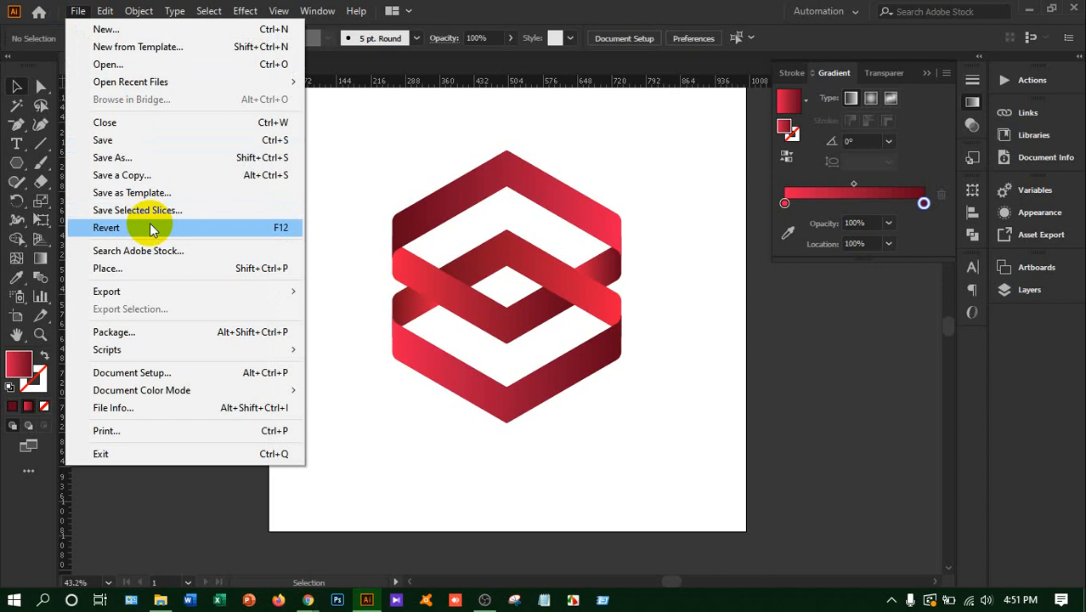
click(153, 157)
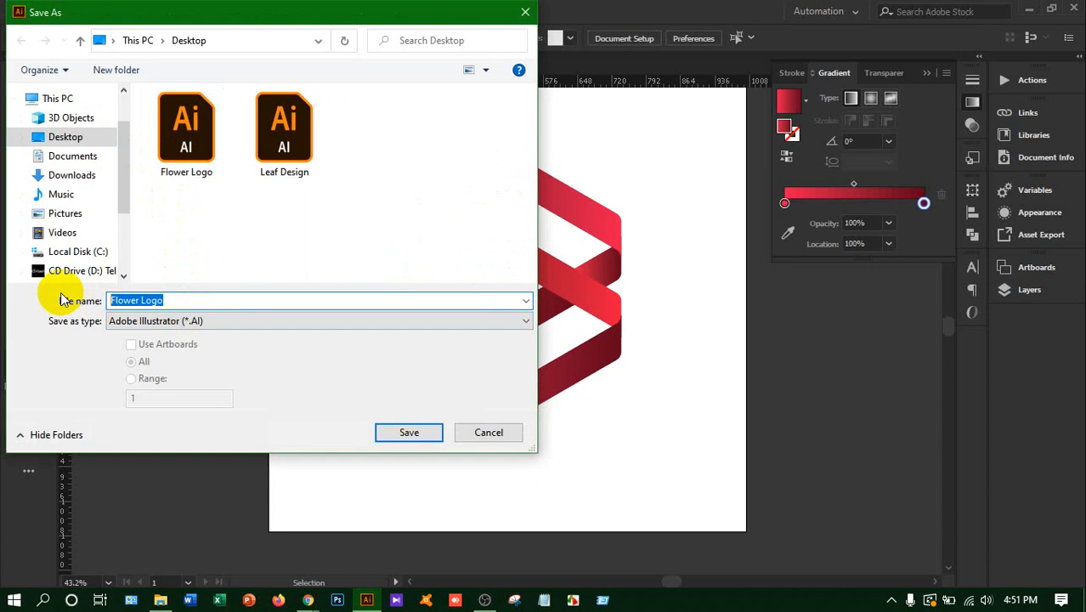
text(3D Logo Design)
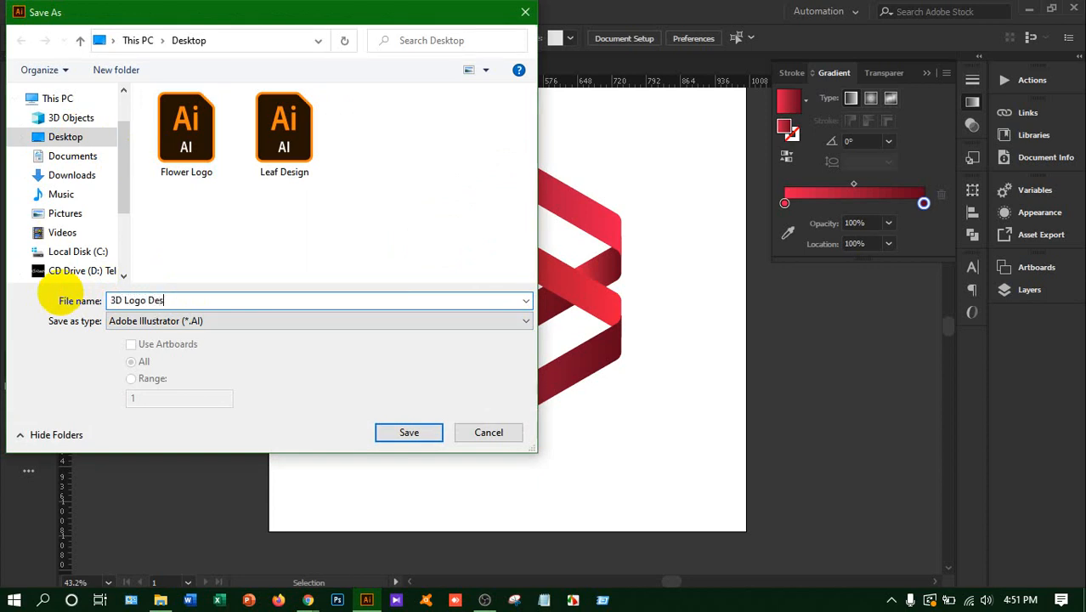
click(417, 436)
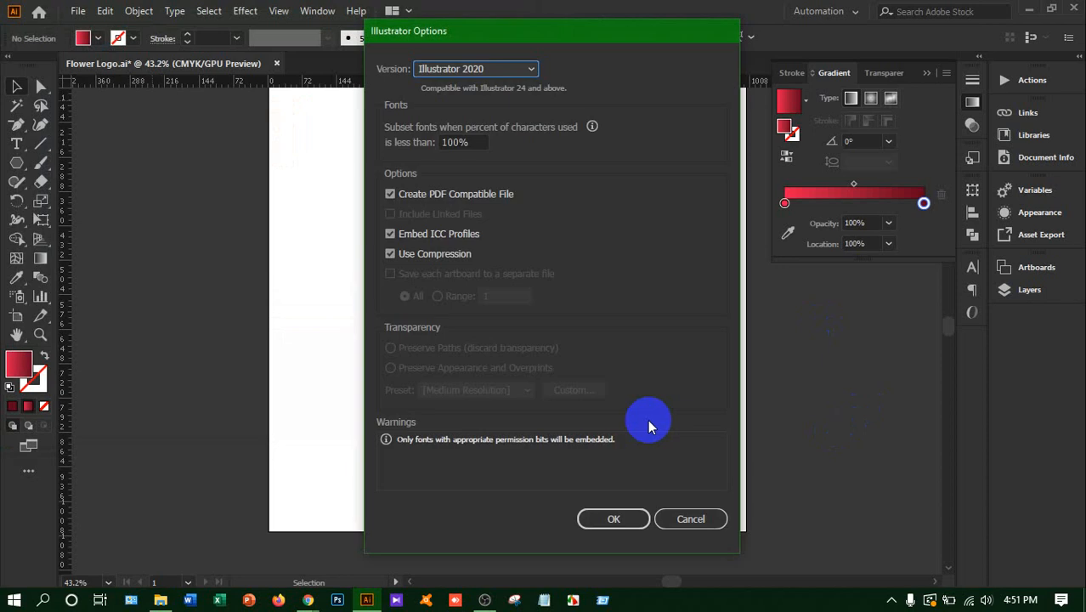
click(615, 518)
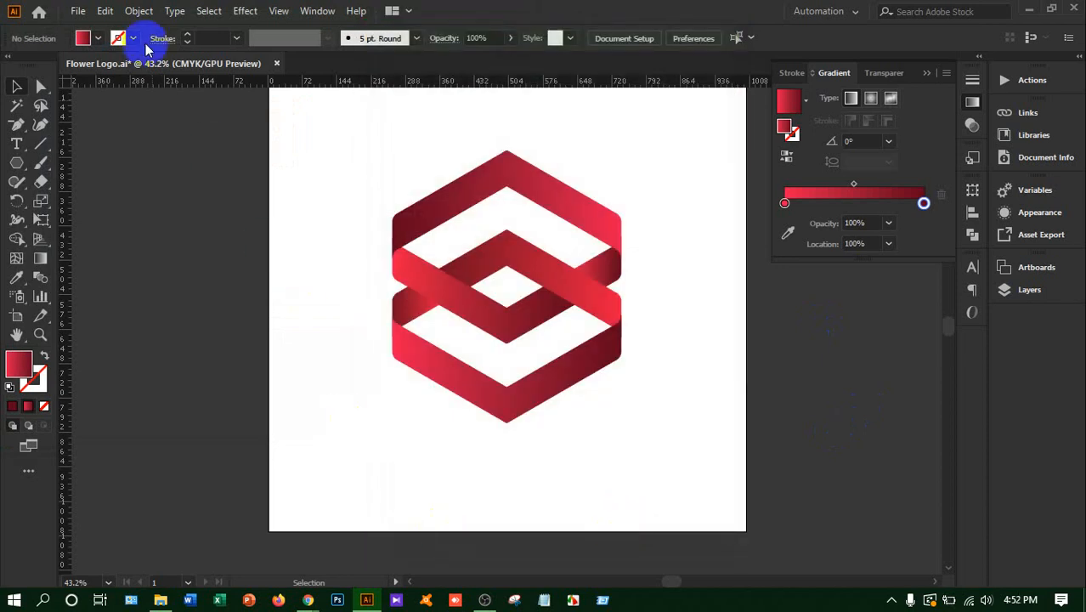
Export the logo to the Desktop as the PNG 3D Logo Design, at Screen (72 ppi) with a transparent background
click(78, 12)
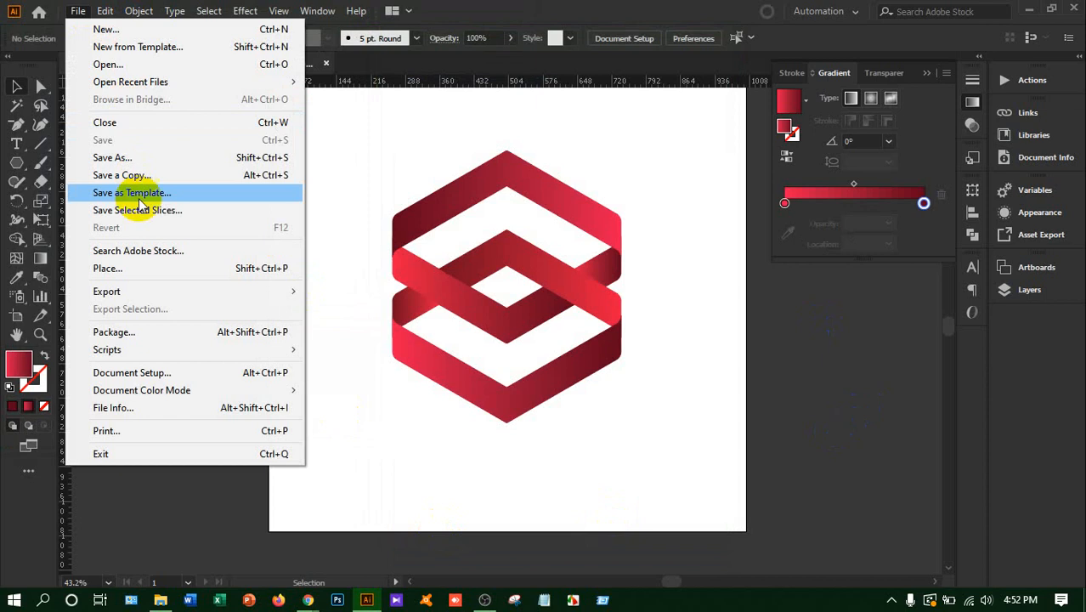
mouse_move(151, 296)
click(356, 310)
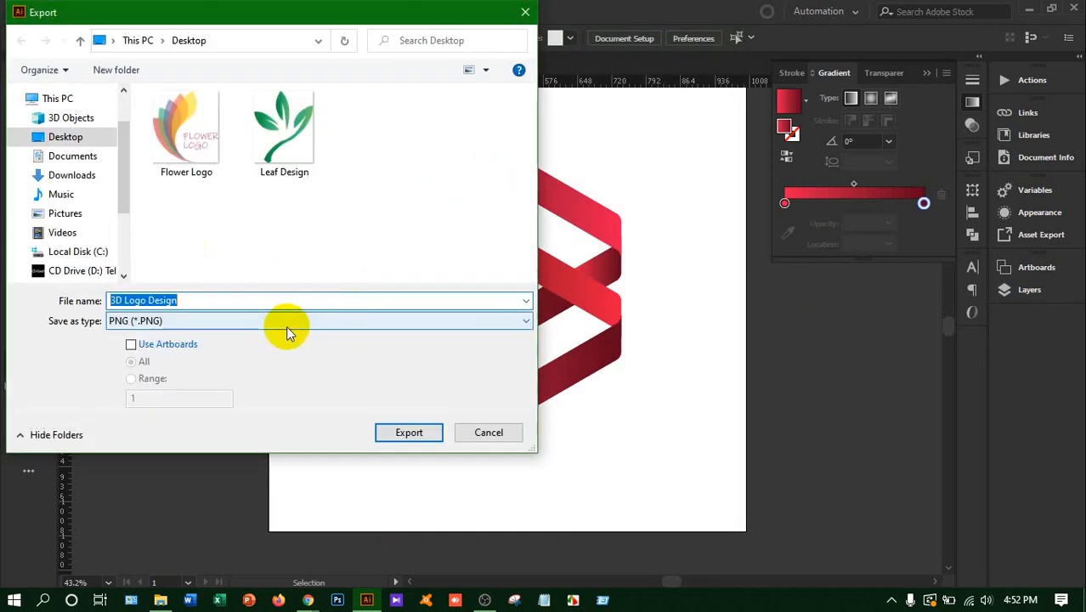
click(409, 431)
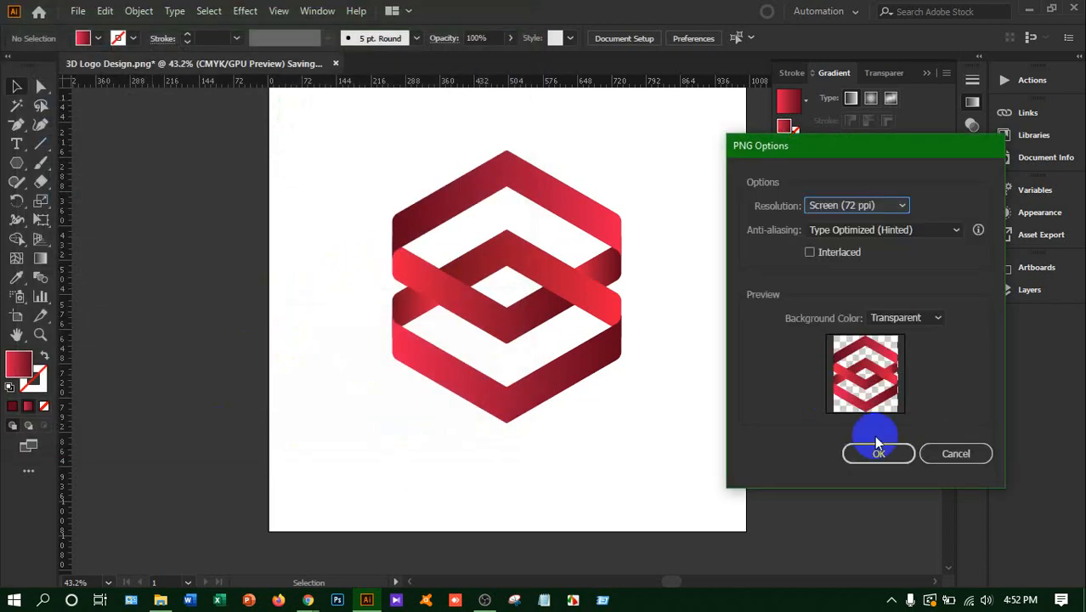
click(859, 449)
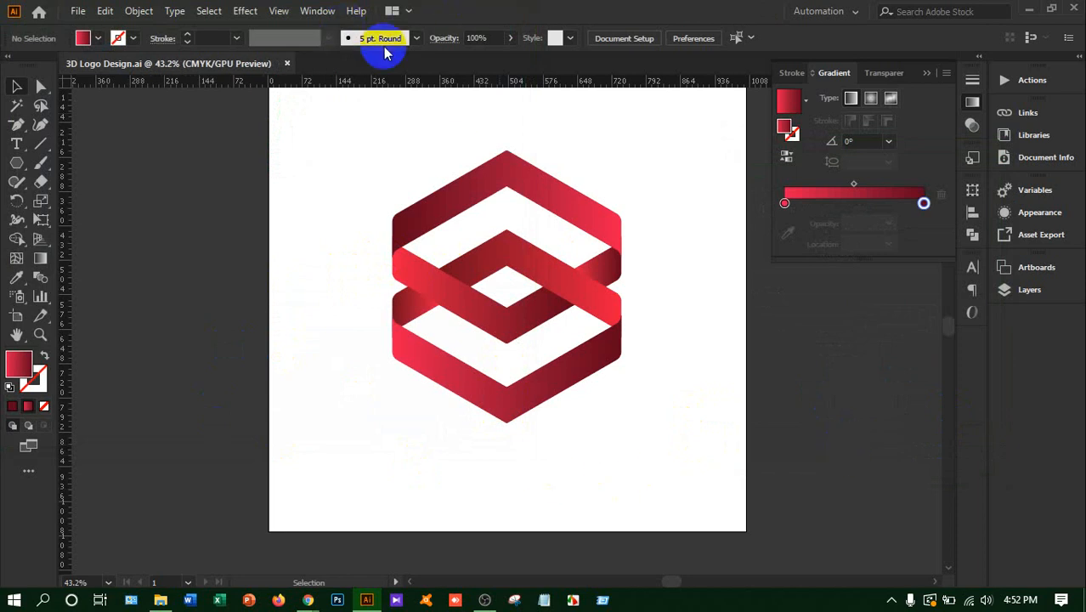
Switch to OBS and enlarge the Google Meet window capture to nearly fill the canvas of the Screen and Me scene
mouse_move(319, 601)
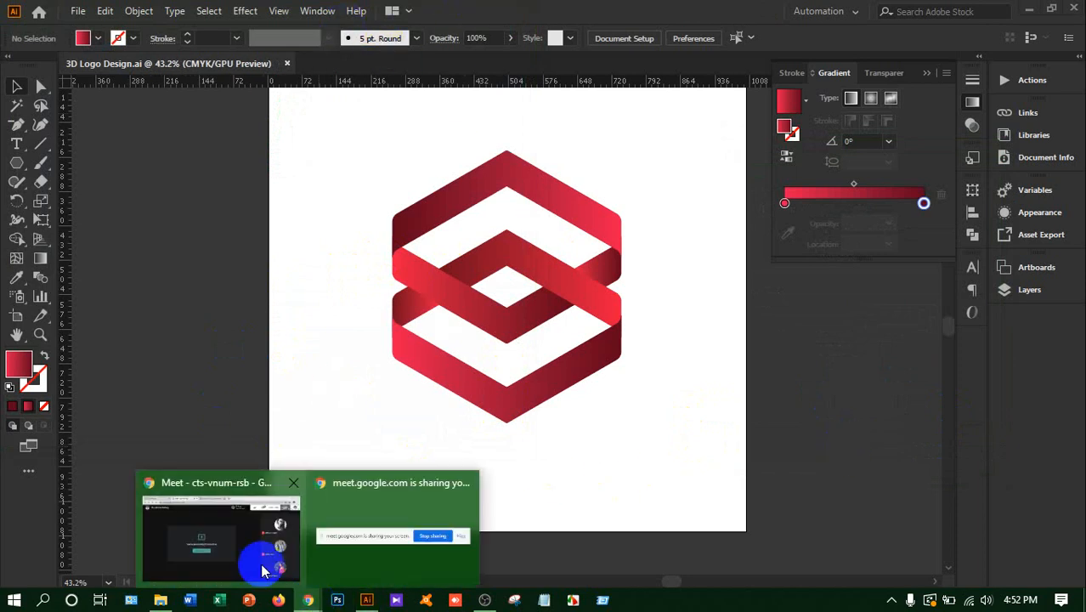
click(263, 575)
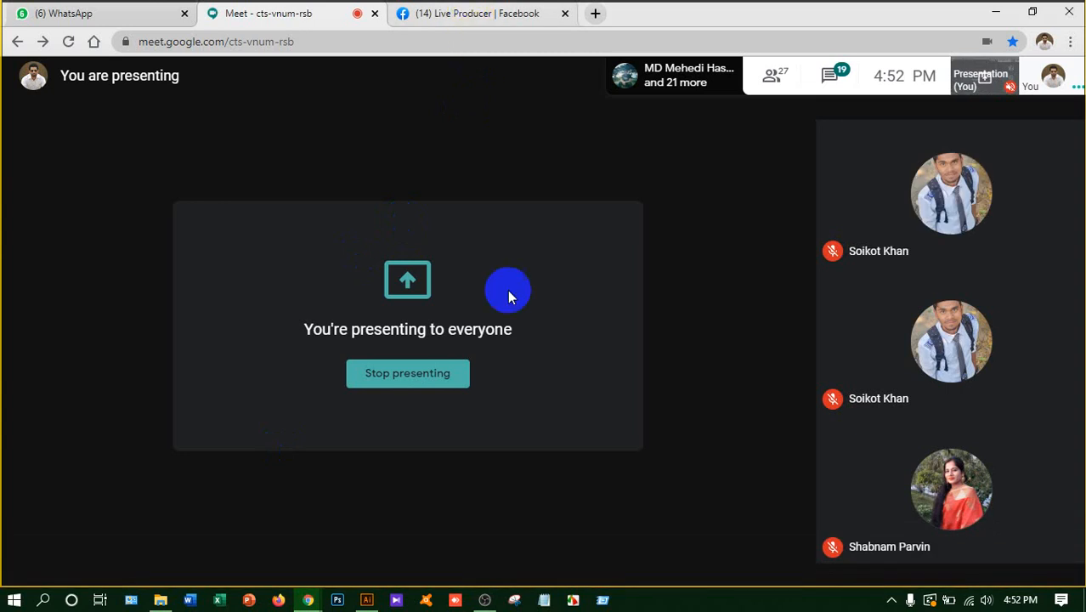
click(484, 600)
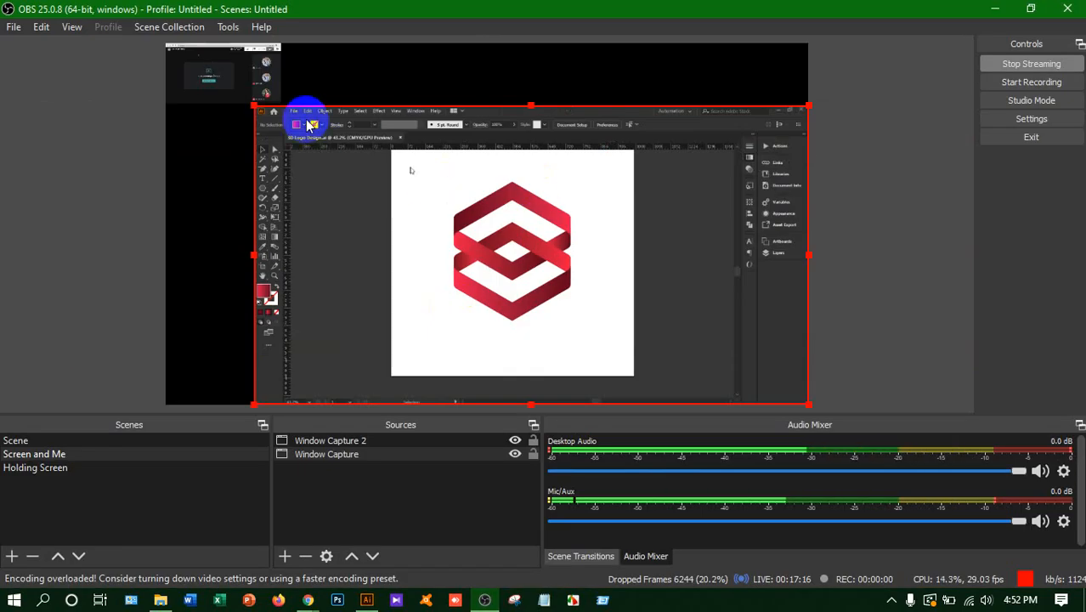
click(242, 85)
drag(275, 106, 802, 357)
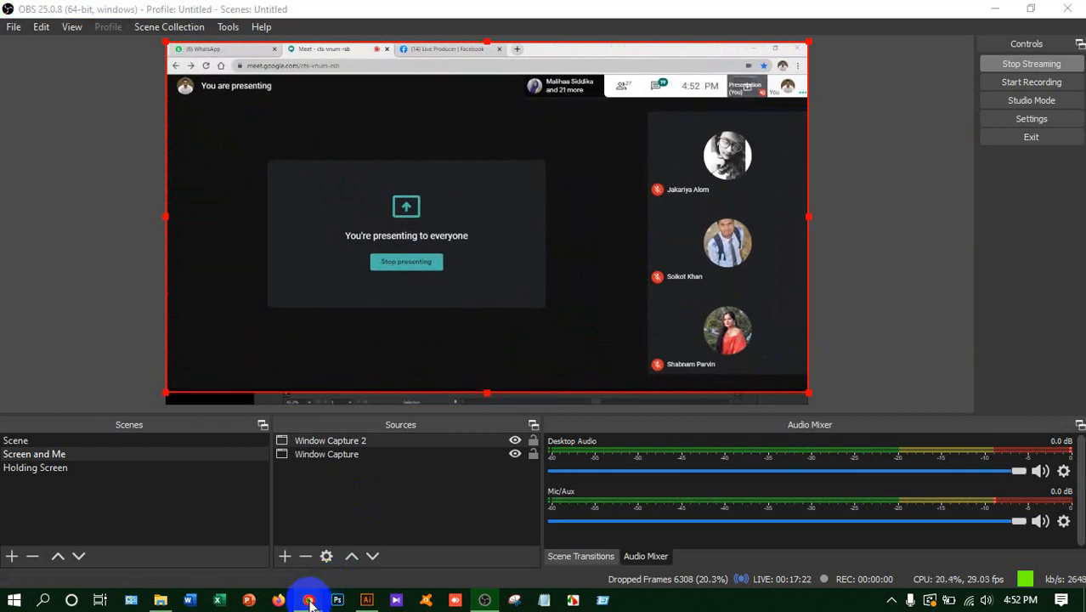
Switch to the Google Meet call, look through the participant list to its end and dismiss the presenting notification
mouse_move(308, 599)
click(202, 521)
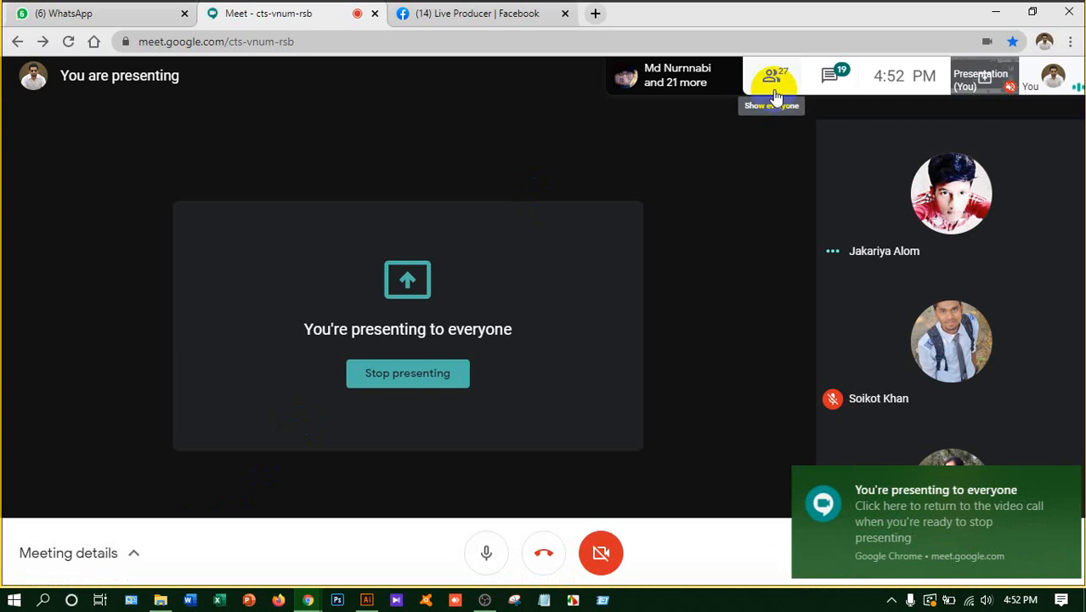
click(773, 91)
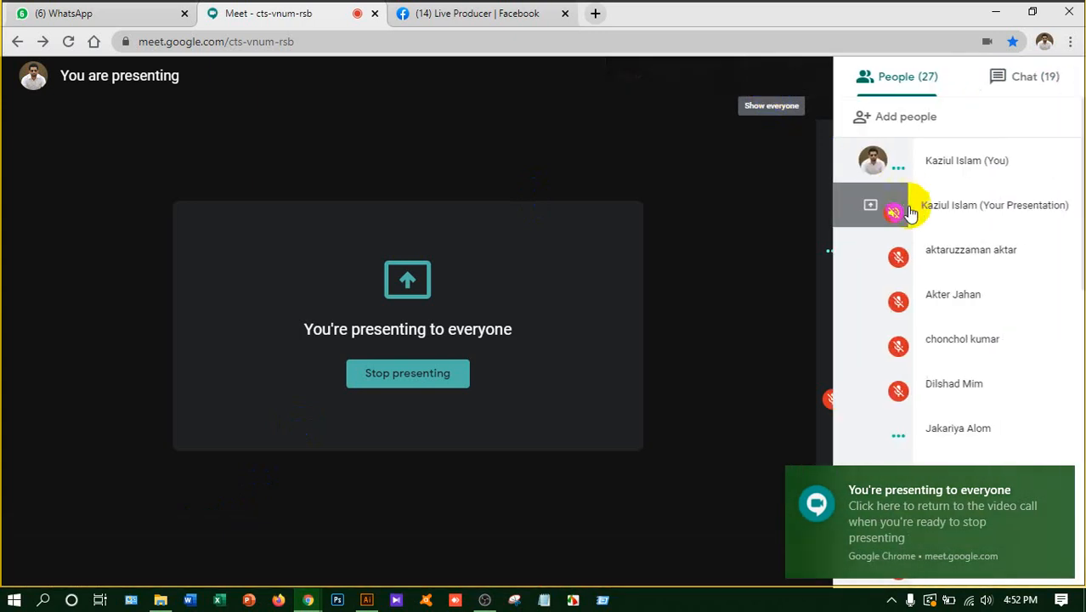
scroll(940, 243, down, 4)
scroll(948, 255, down, 5)
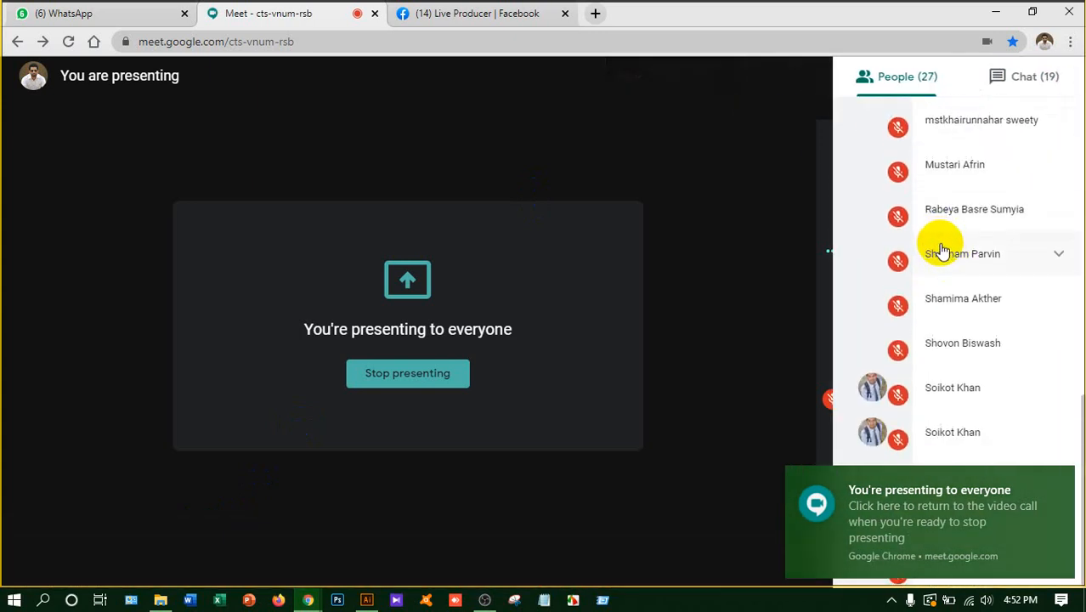
click(1060, 480)
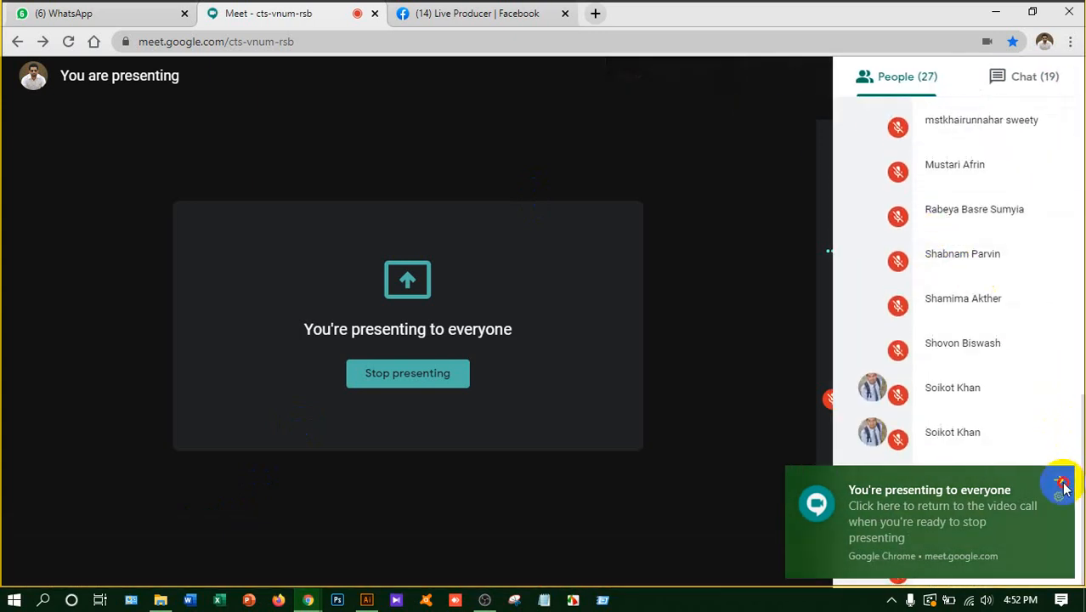
click(686, 392)
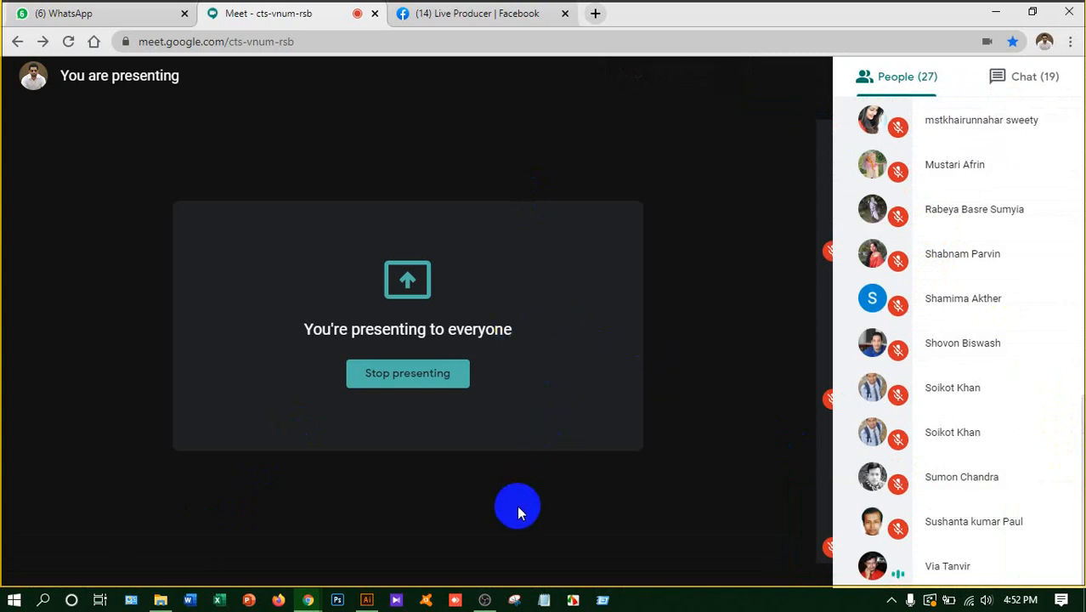
click(515, 600)
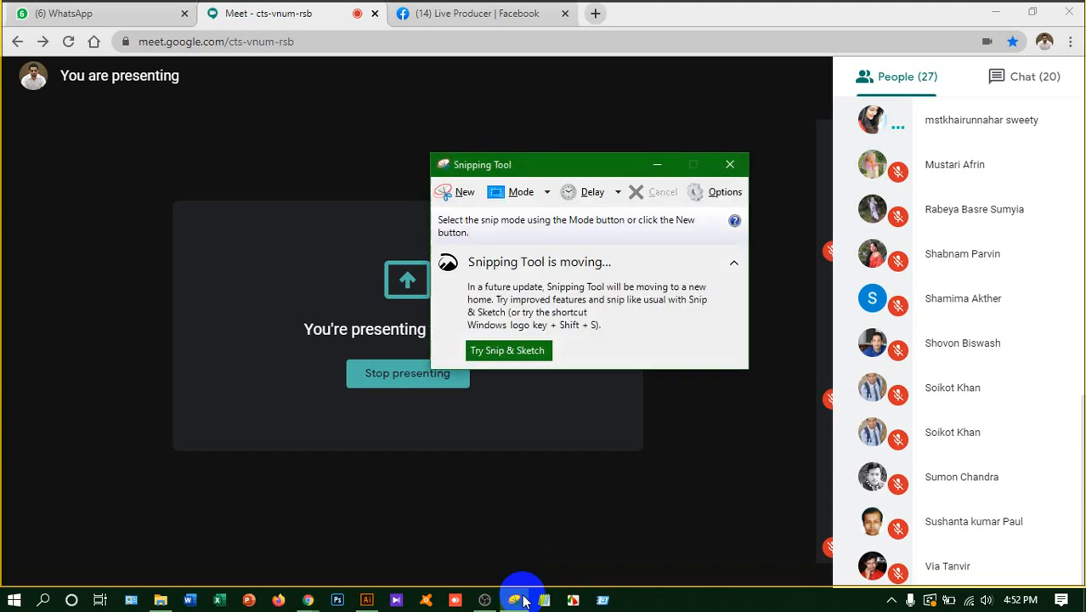
click(463, 194)
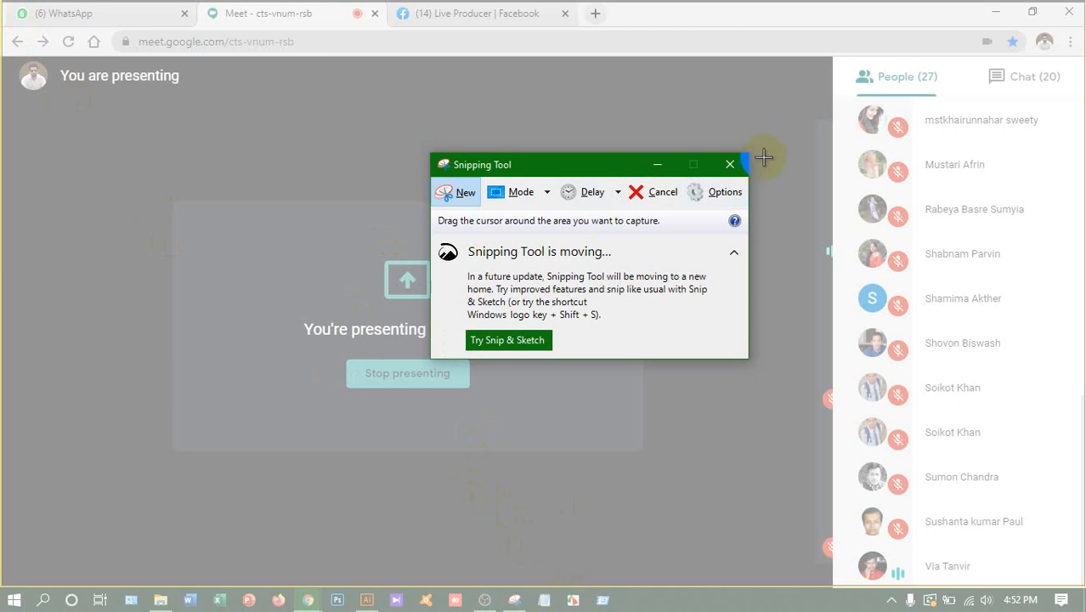
click(731, 165)
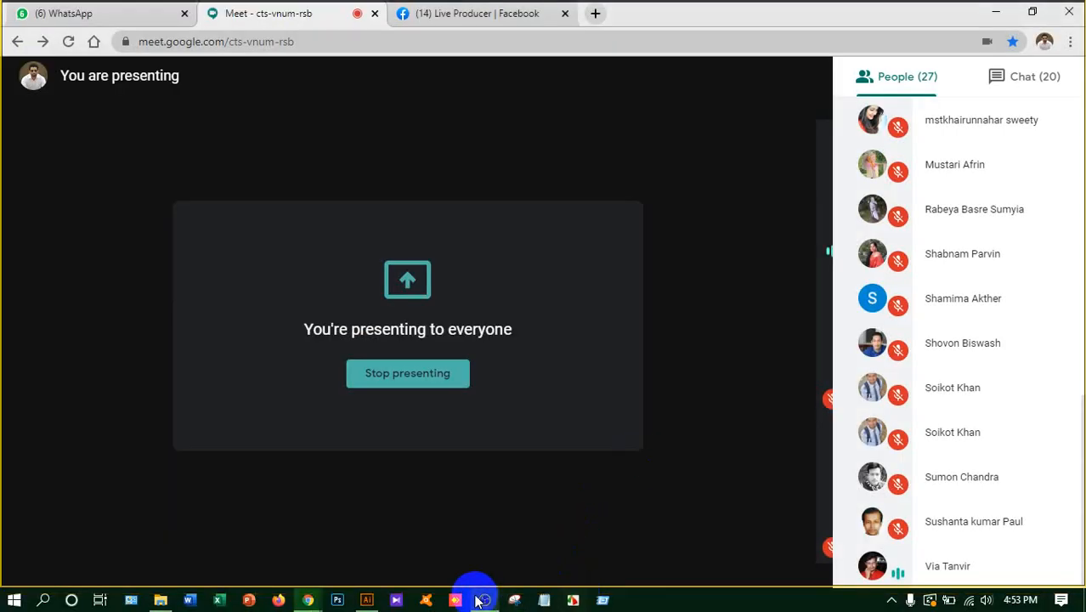
Switch back to Illustrator with the 3D Logo Design document
mouse_move(480, 600)
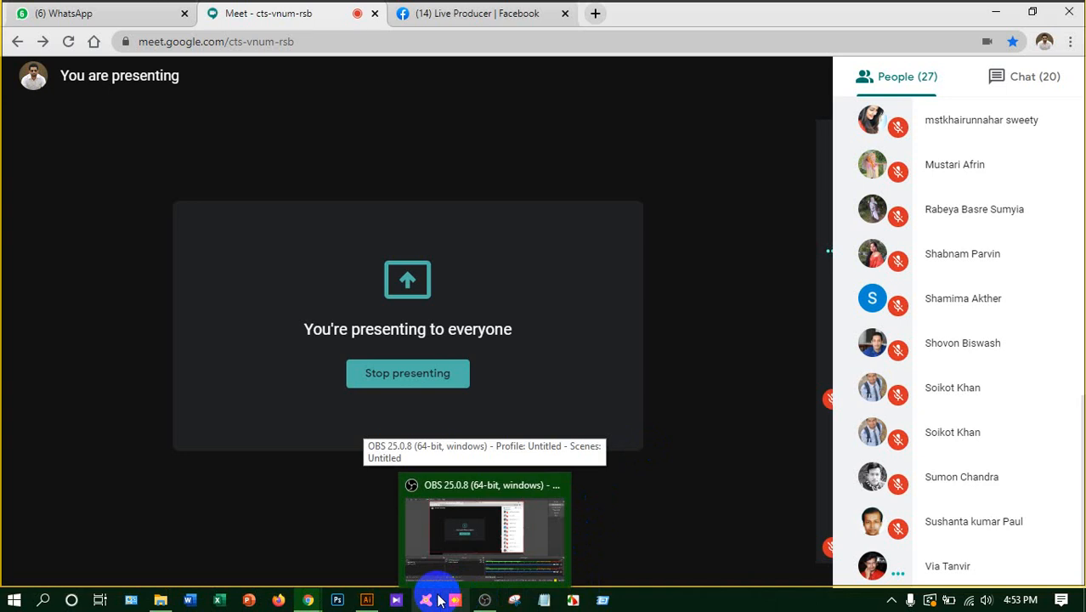
click(366, 597)
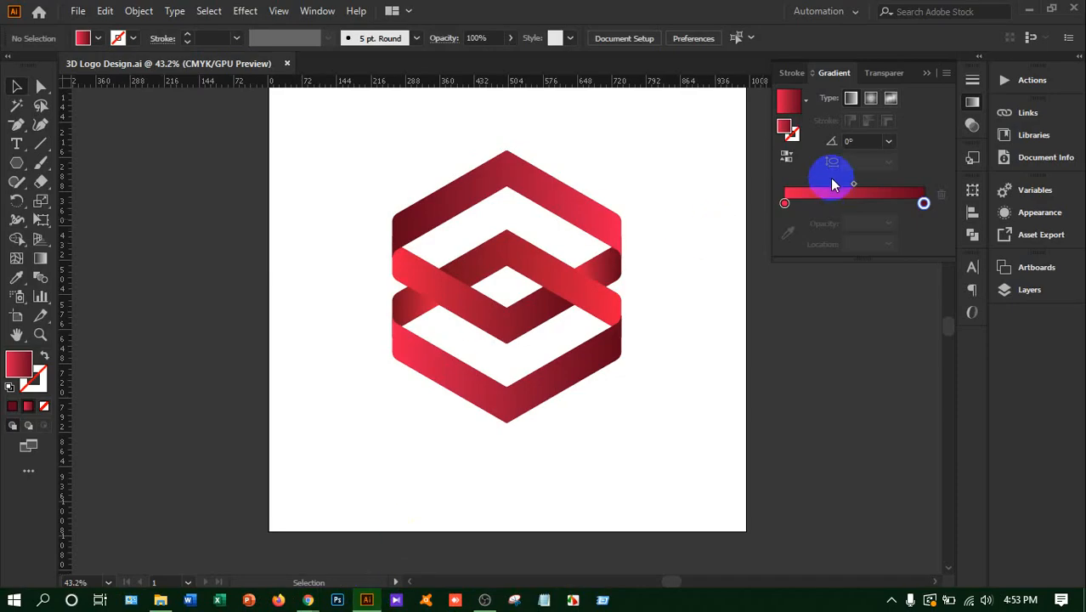